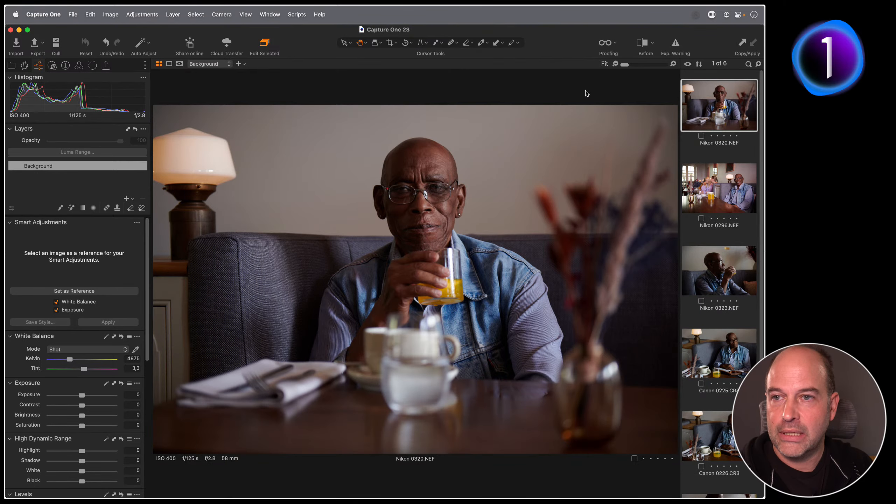
- Review the six portraits as thumbnails and view Nikon 0296.NEF enlarged before returning to Nikon 0320.NEF
key(alt+super+v)
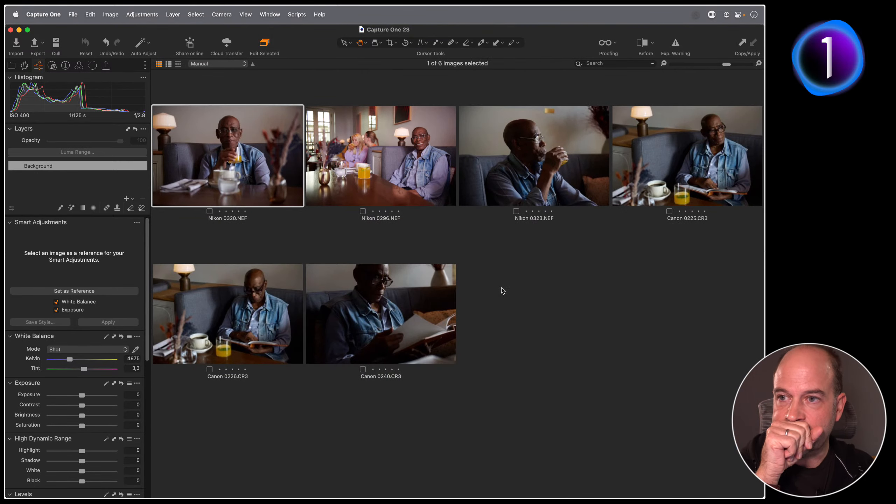
click(518, 294)
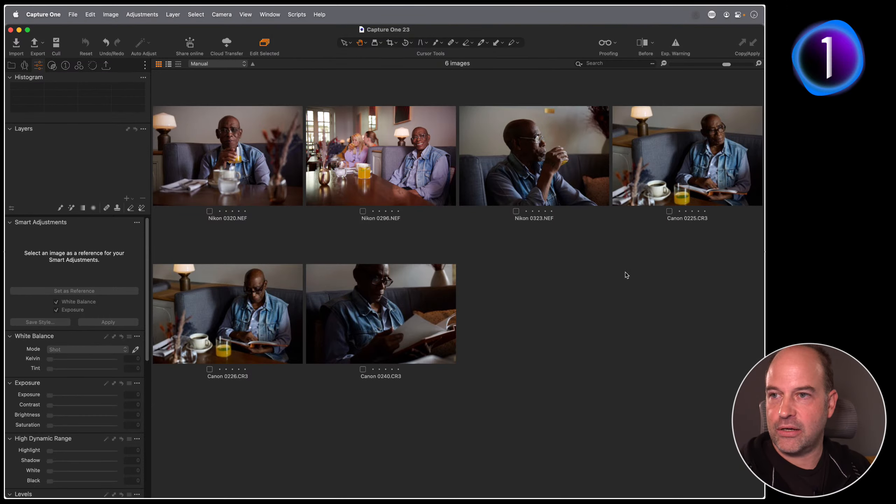
click(426, 174)
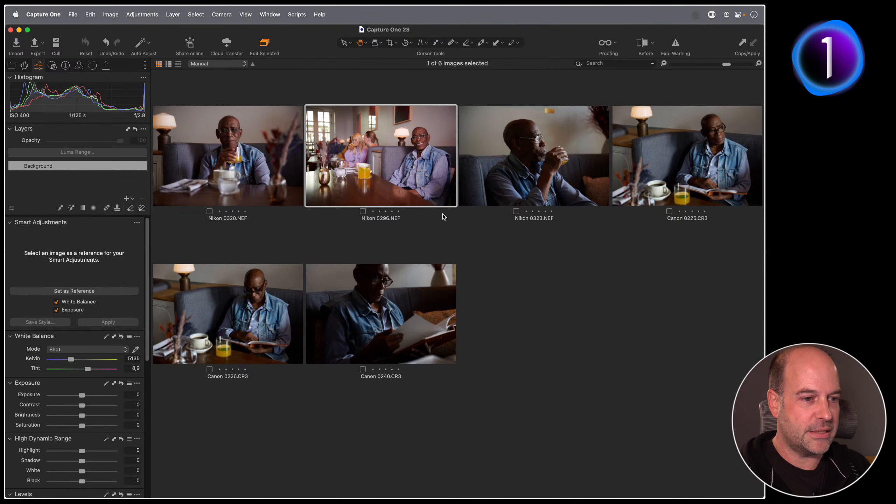
double_click(444, 216)
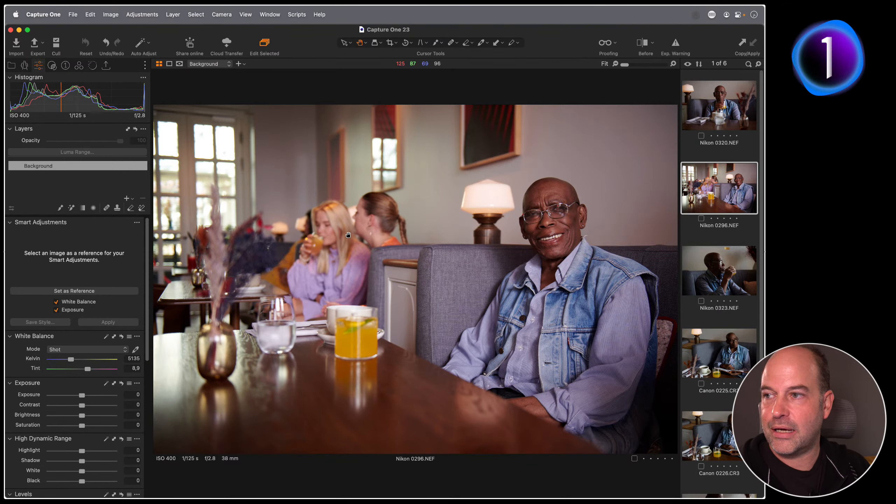
key(super+alt+v)
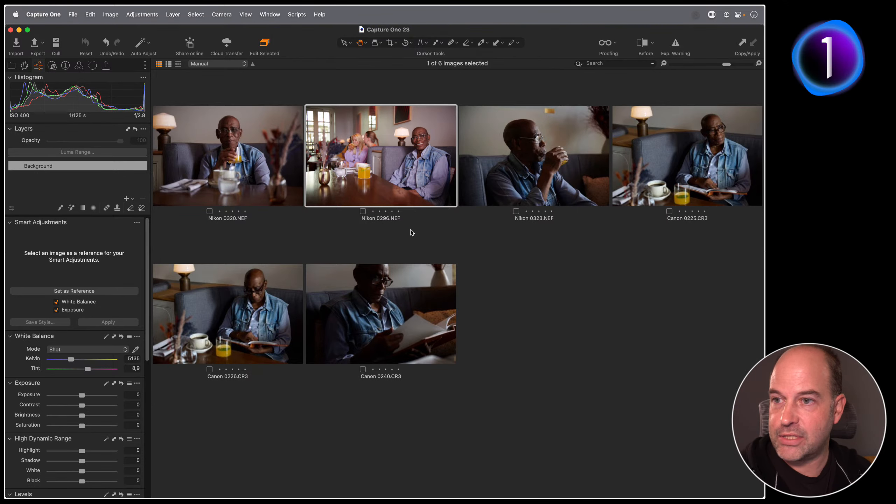
click(247, 219)
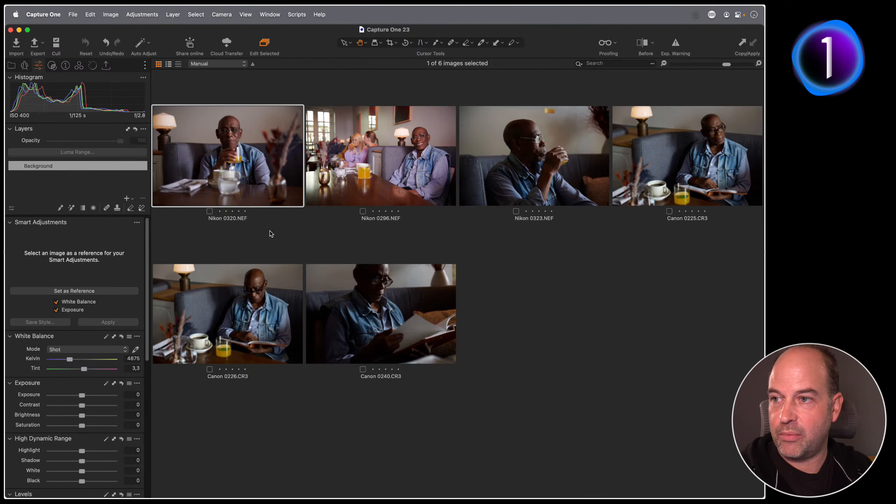
- Deselect the images, launch the Mousepose utility and try its pointer spotlight
click(527, 258)
key(super+space)
text(mousepose)
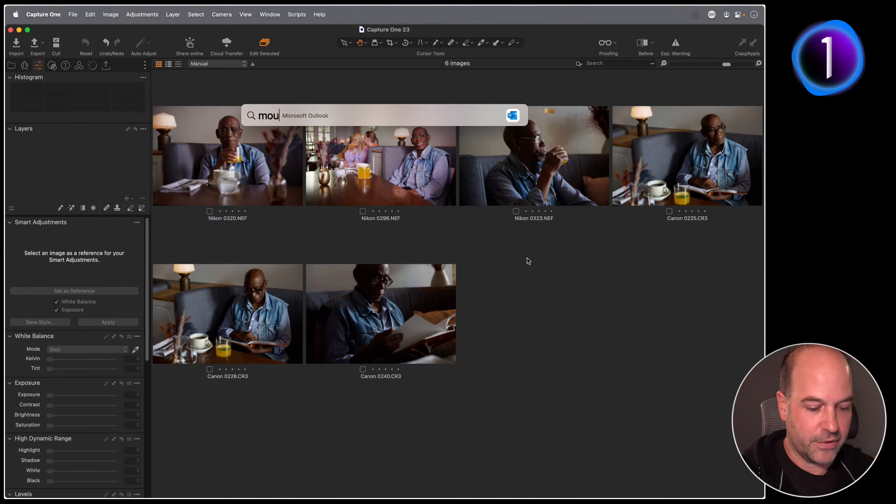
key(Return)
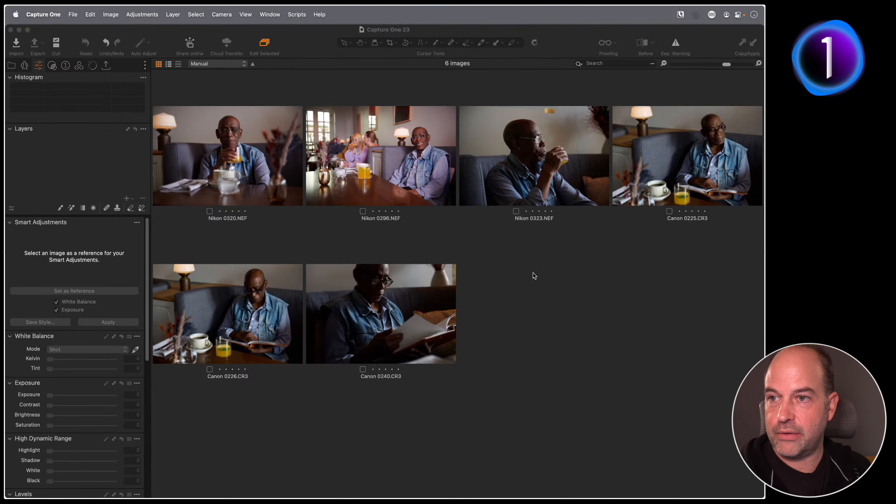
key(F1)
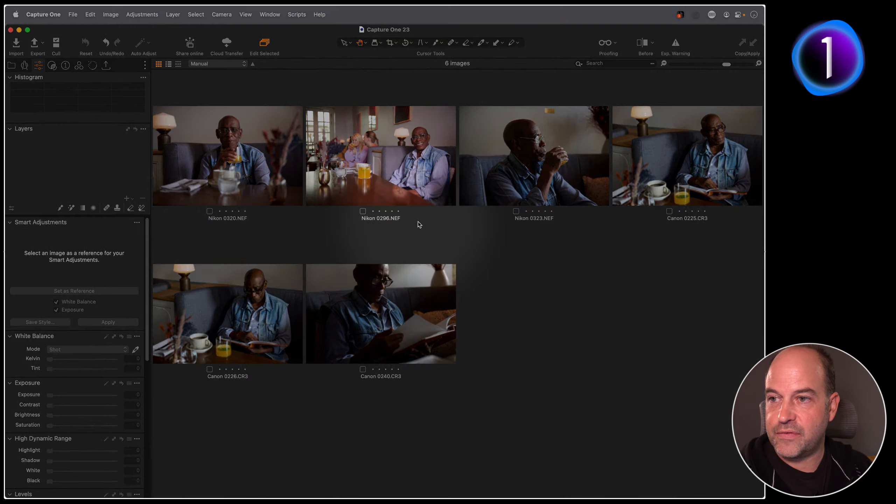
key(F1)
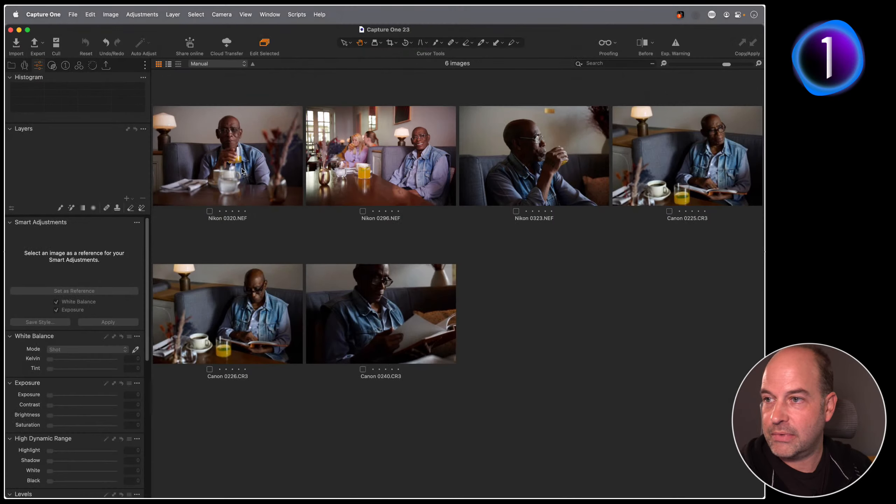
- Compare the camera make and model in the EXIF metadata of Nikon 0320.NEF and Canon 0226.CR3
click(244, 172)
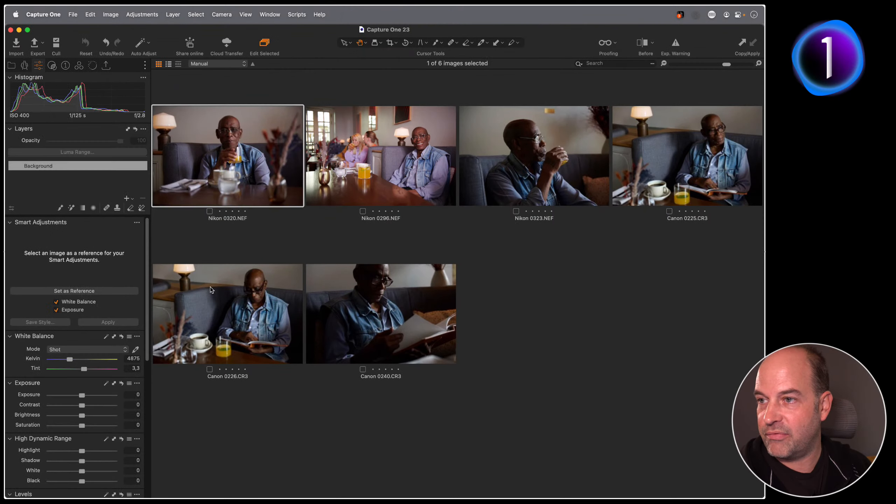
click(15, 68)
scroll(79, 405, down, 15)
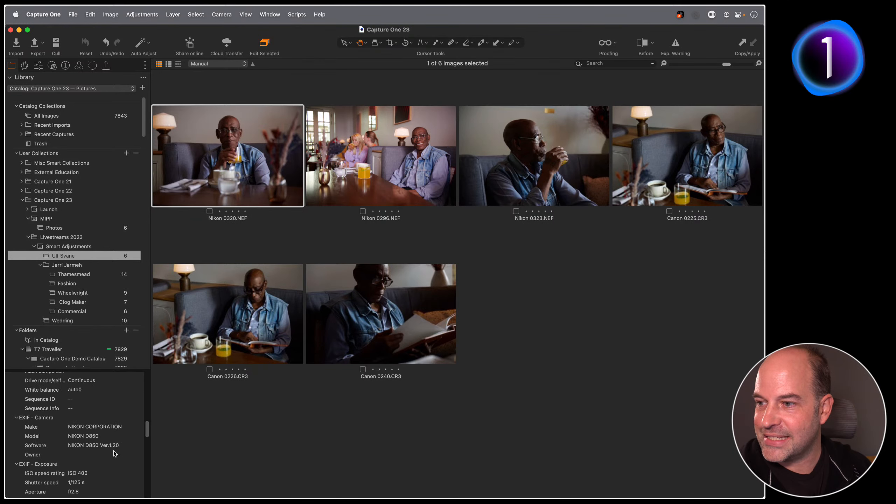
key(F1)
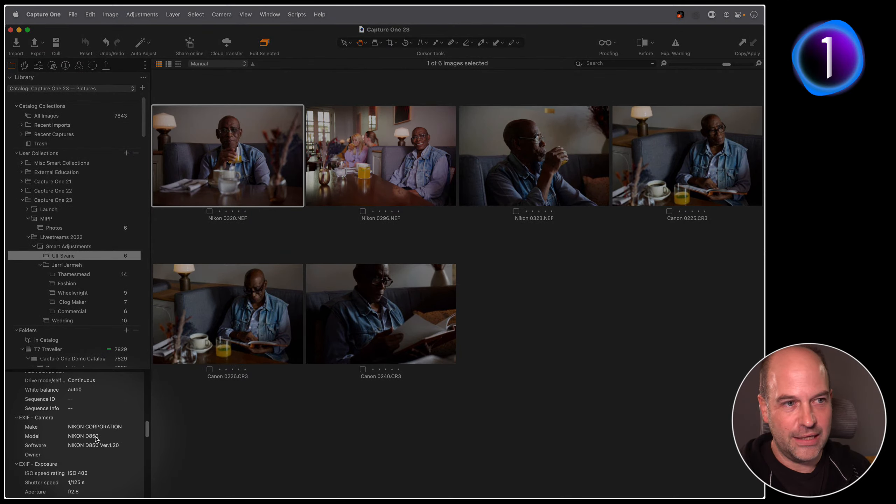
key(F1)
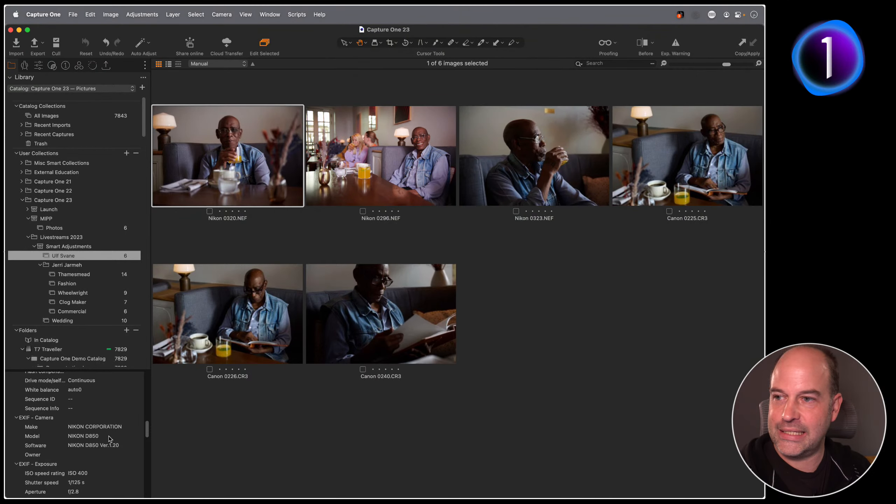
click(246, 344)
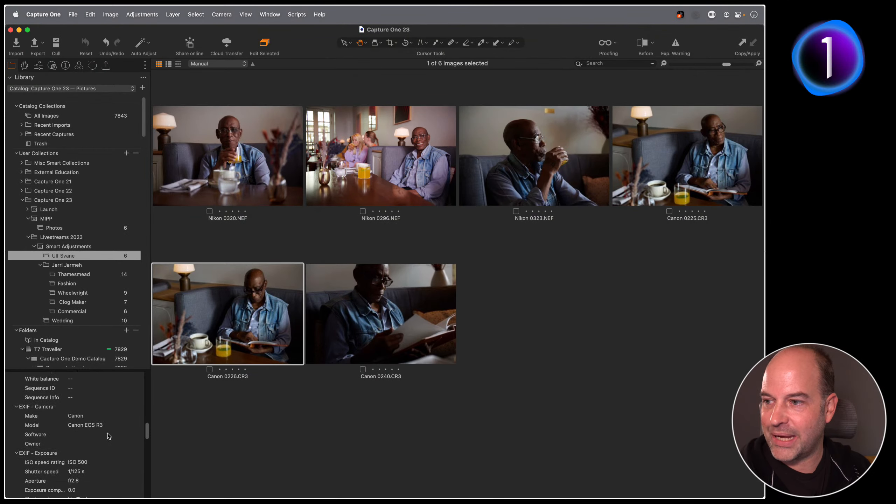
key(F1)
click(203, 417)
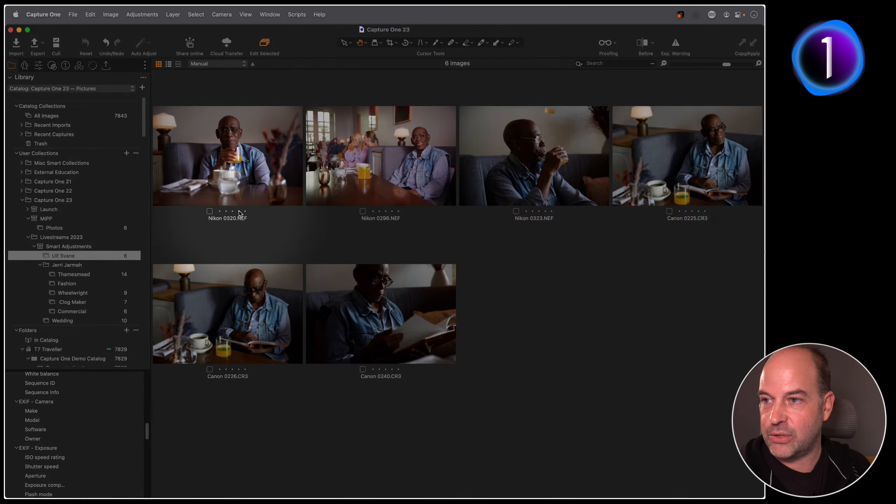
key(F1)
- Open Nikon 0320.NEF in the viewer with the adjustment tools and raise its exposure to 0.74
click(244, 178)
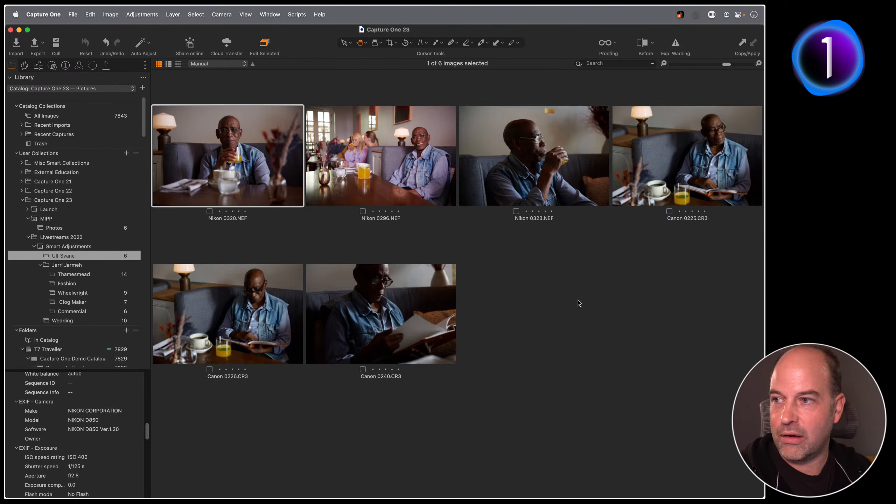
click(43, 67)
double_click(250, 182)
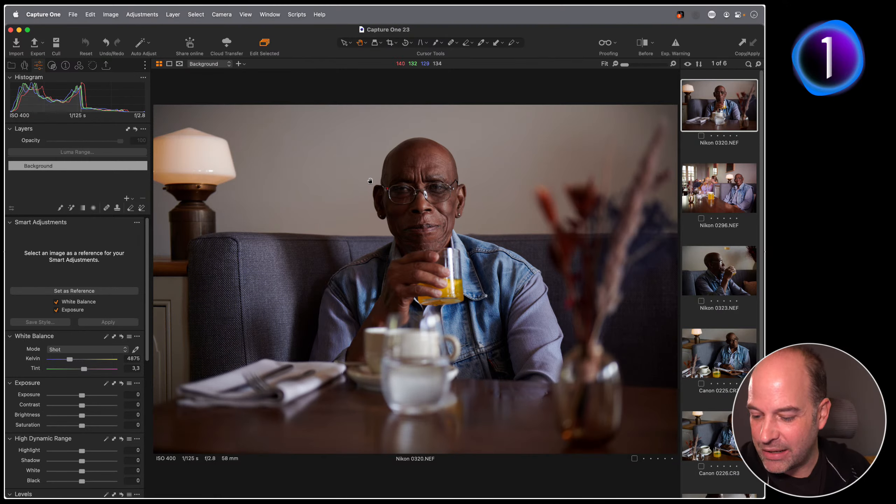
drag(82, 399, 89, 396)
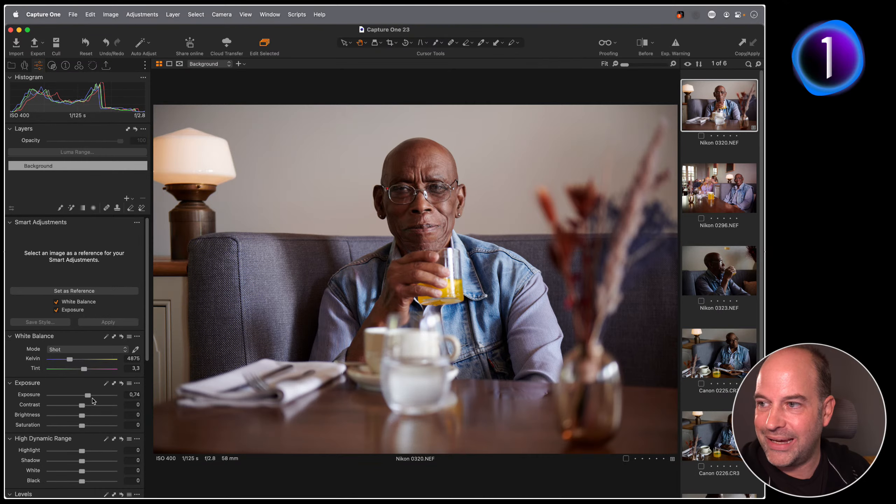
- Pick the white balance from the white cup in Nikon 0320.NEF and warm it to 4914 Kelvin
click(136, 350)
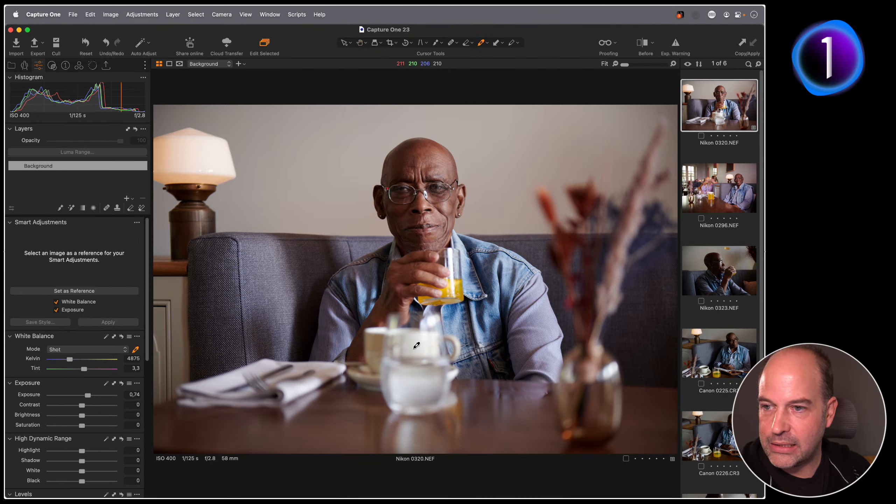
click(415, 347)
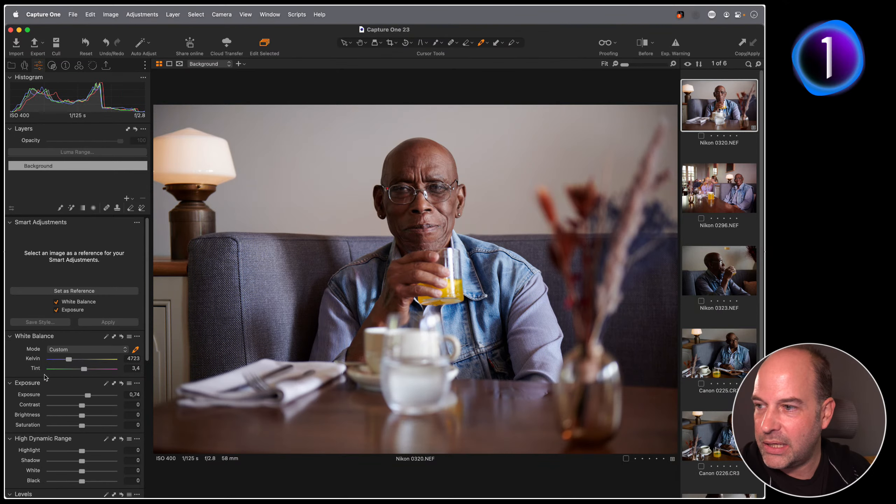
drag(69, 359, 70, 359)
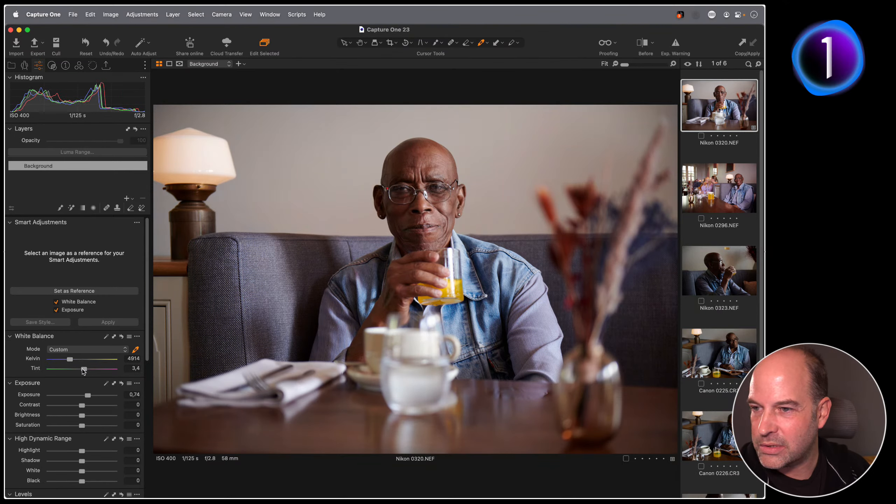
key(h)
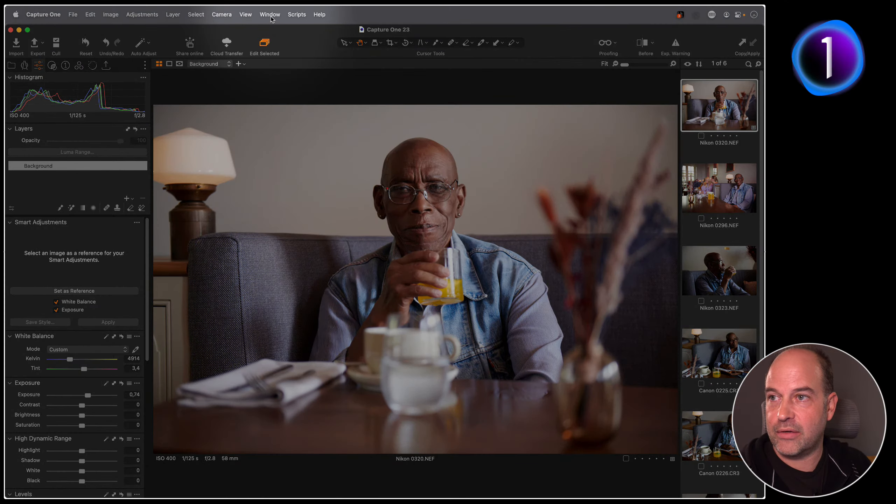
- Look through the available workspaces without switching to another one
click(271, 15)
mouse_move(318, 31)
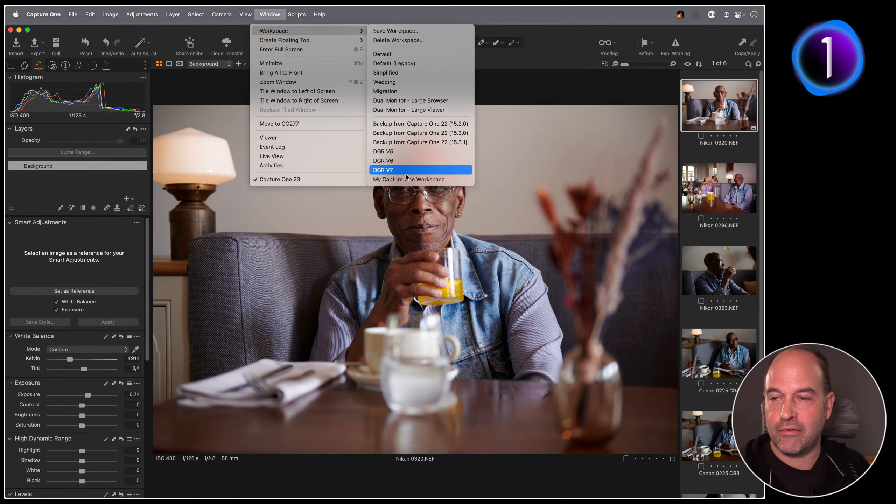
click(406, 212)
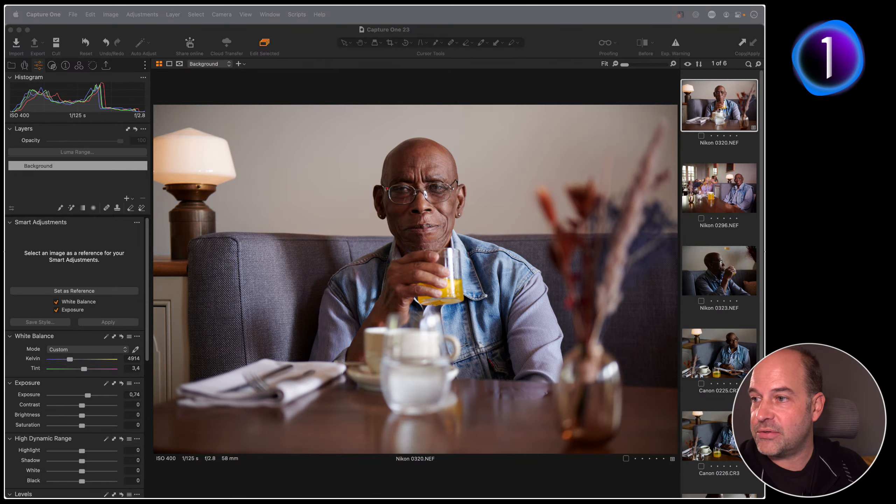
- Find Smart Adjustments among the tools that can be added to the Adjust tool tab, without adding it
click(39, 67)
right_click(38, 66)
click(39, 67)
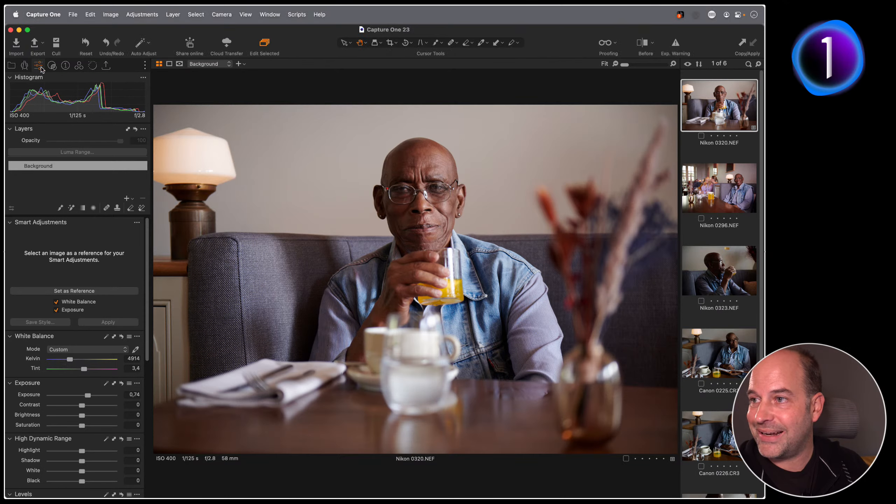
right_click(41, 66)
mouse_move(71, 71)
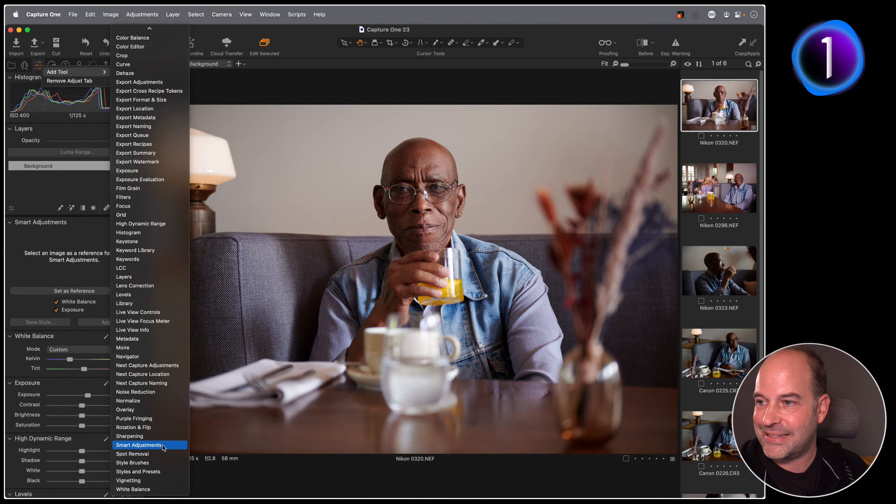
click(326, 85)
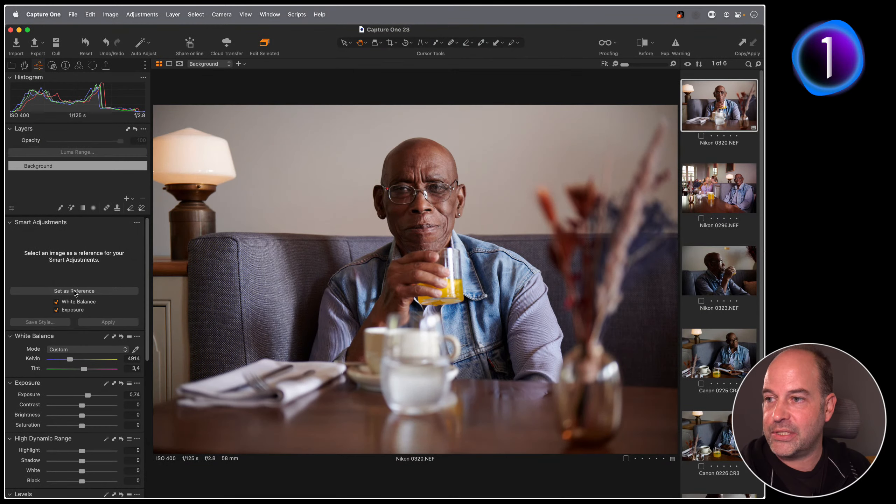
- Set Nikon 0320.NEF as the Smart Adjustments reference and apply its white balance and exposure to the other five images
click(75, 292)
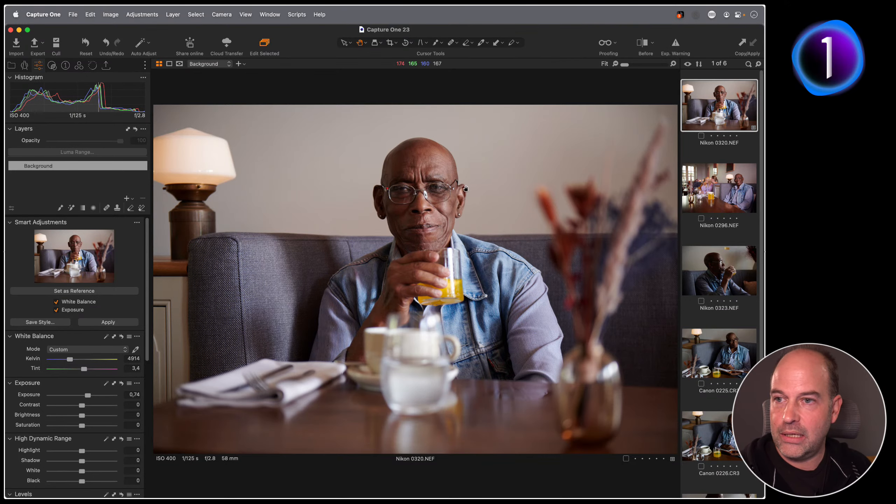
key(super+alt+v)
click(438, 191)
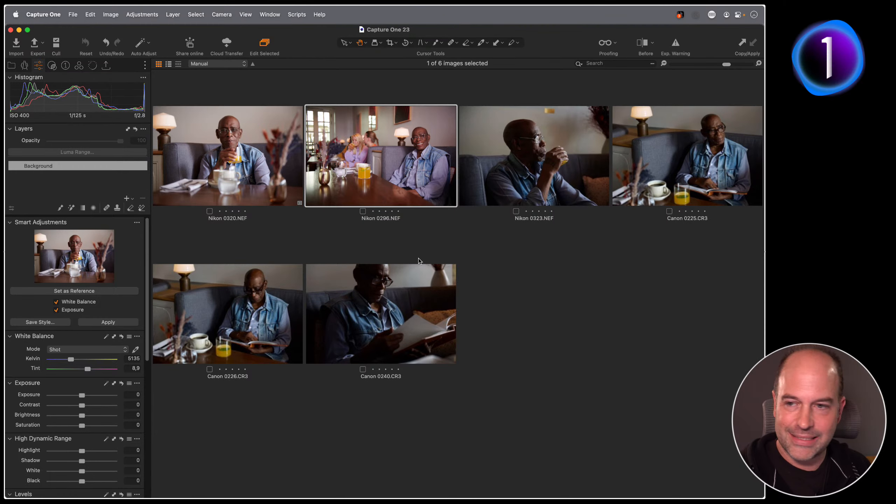
shift+click(406, 281)
key(super+alt+v)
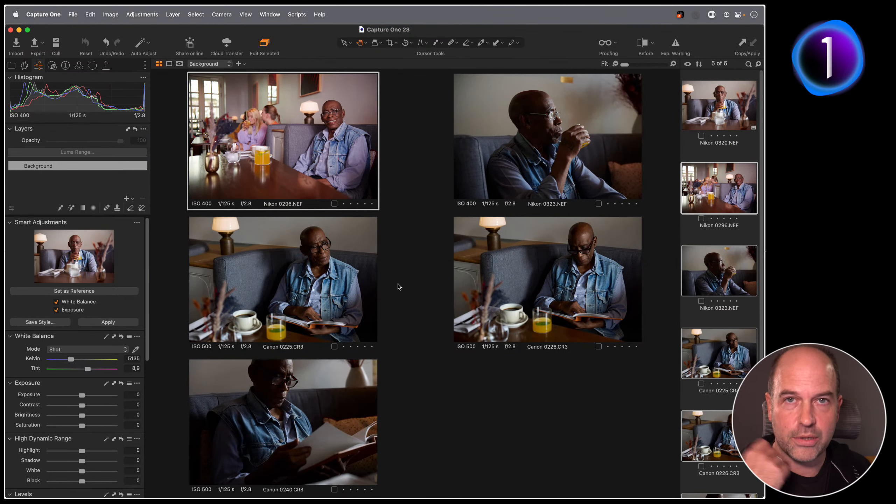
click(108, 323)
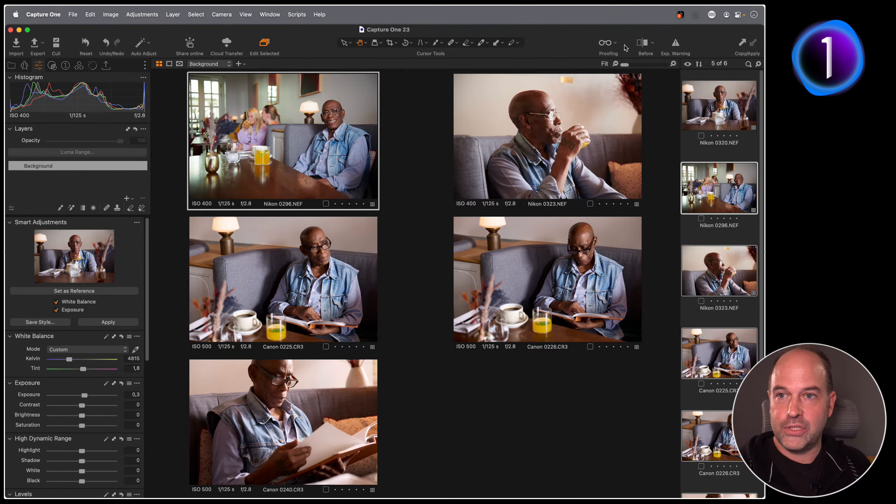
- Compare the five adjusted images before and after with the split view, moving the divider across them
click(643, 43)
drag(282, 136, 386, 142)
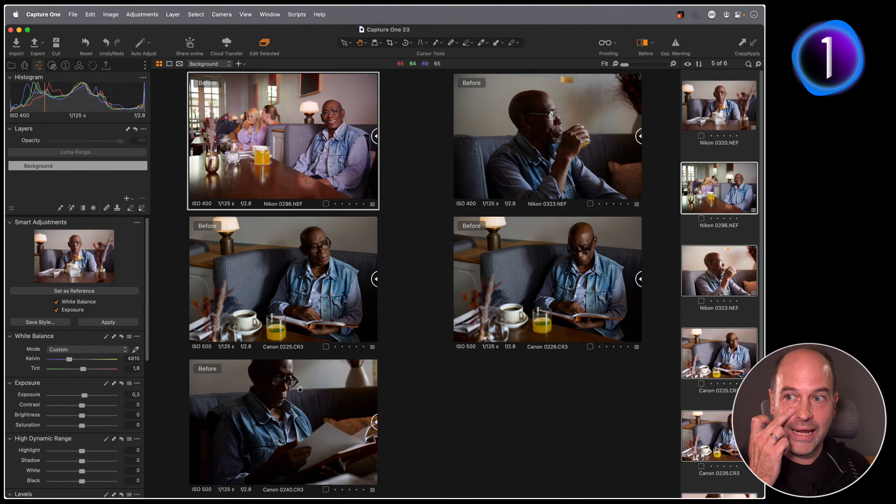
drag(373, 280, 298, 286)
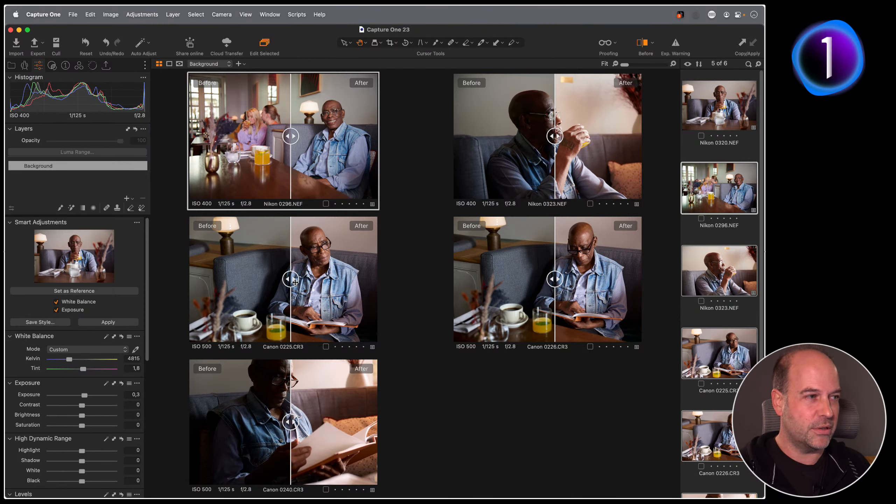
drag(295, 281, 275, 287)
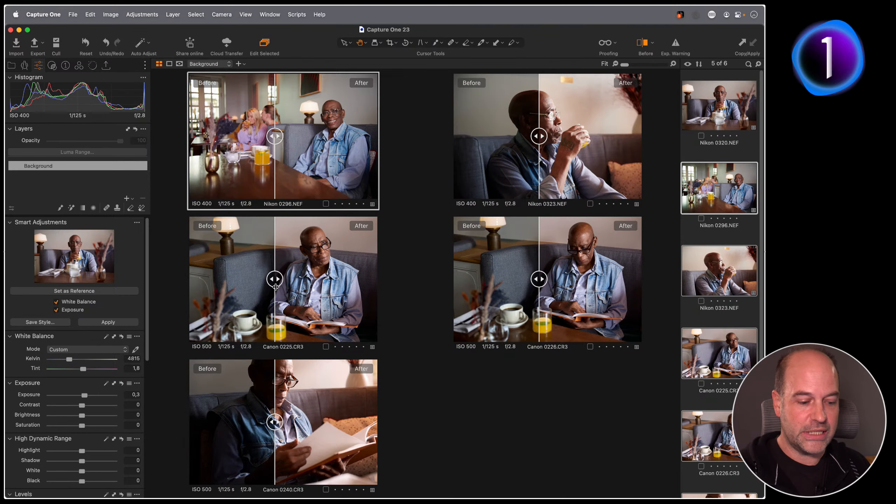
- Turn off the before/after comparison and display only Nikon 0296.NEF in the viewer
key(y)
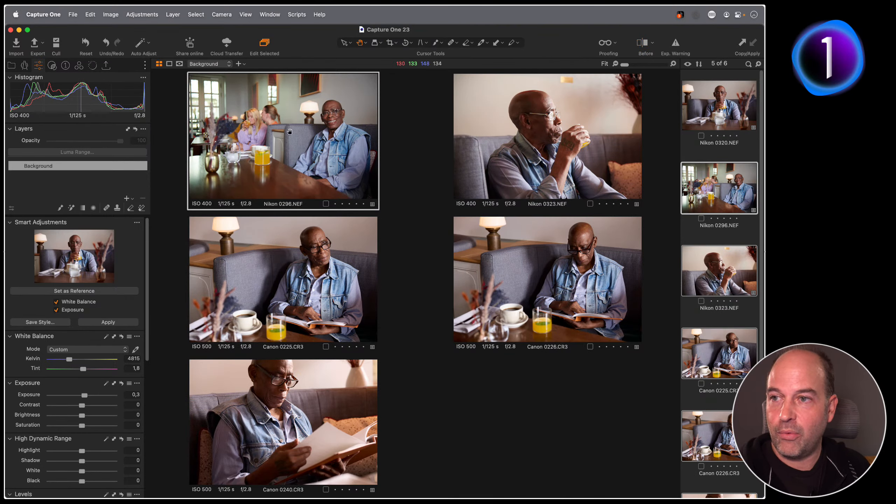
click(712, 310)
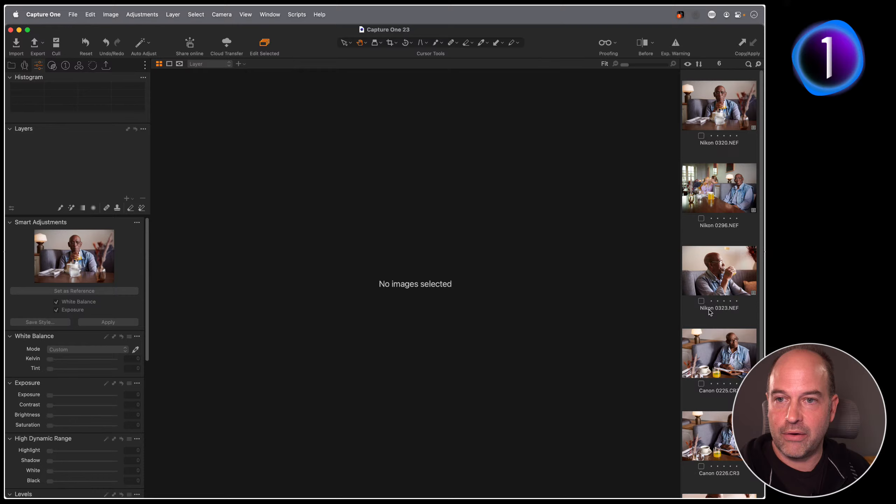
click(718, 190)
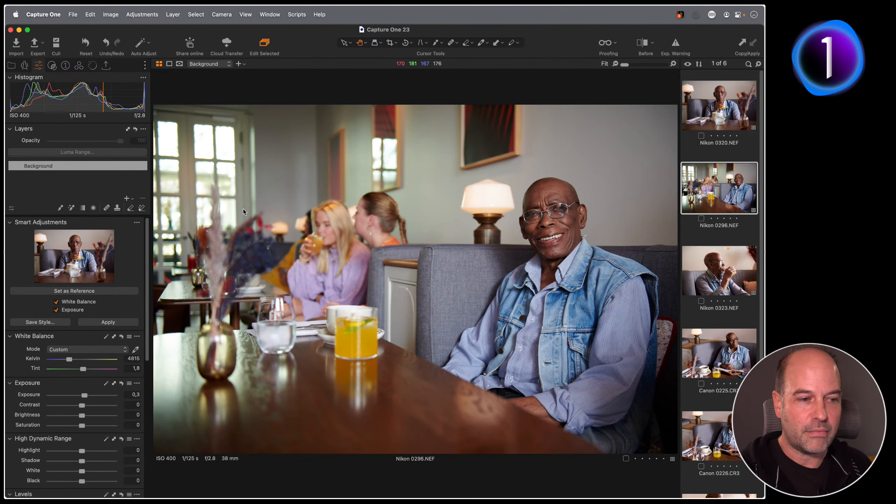
- Annotate Nikon 0296.NEF with circles around the man's and both women's faces, plus short marks at the man's forehead and chin
click(512, 43)
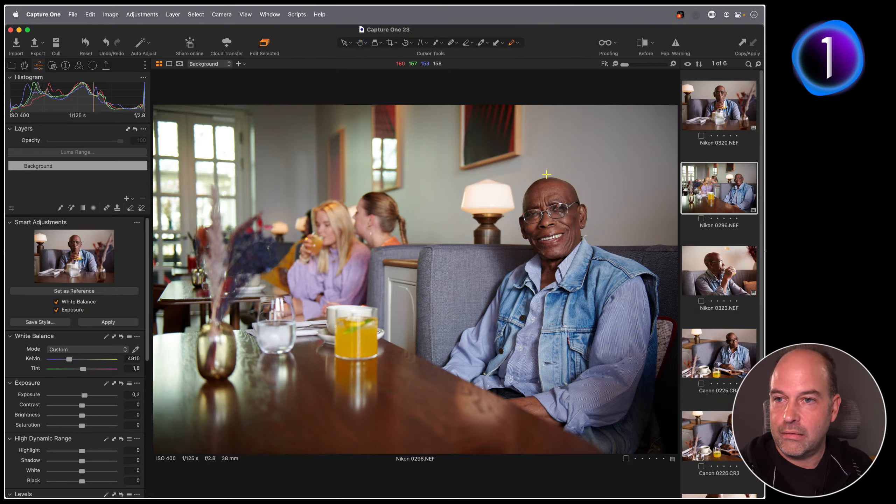
drag(543, 174, 496, 179)
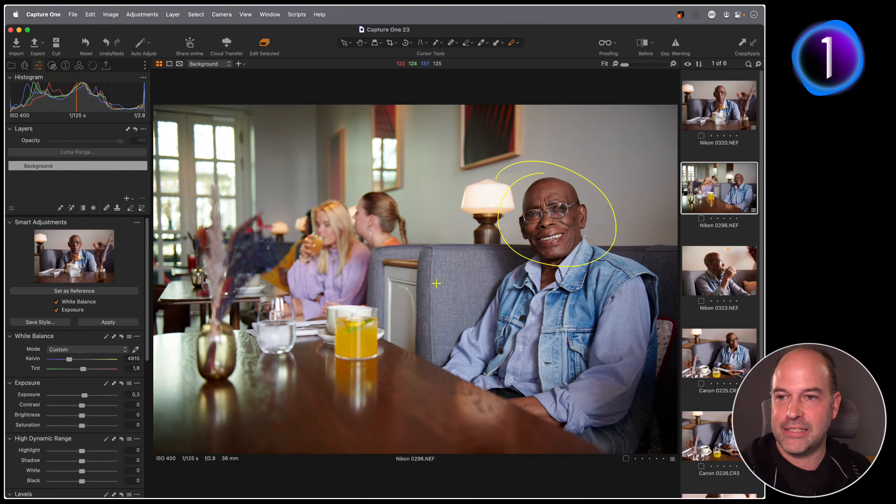
mouse_move(316, 190)
mouse_down()
mouse_move(346, 250)
mouse_move(278, 181)
mouse_up()
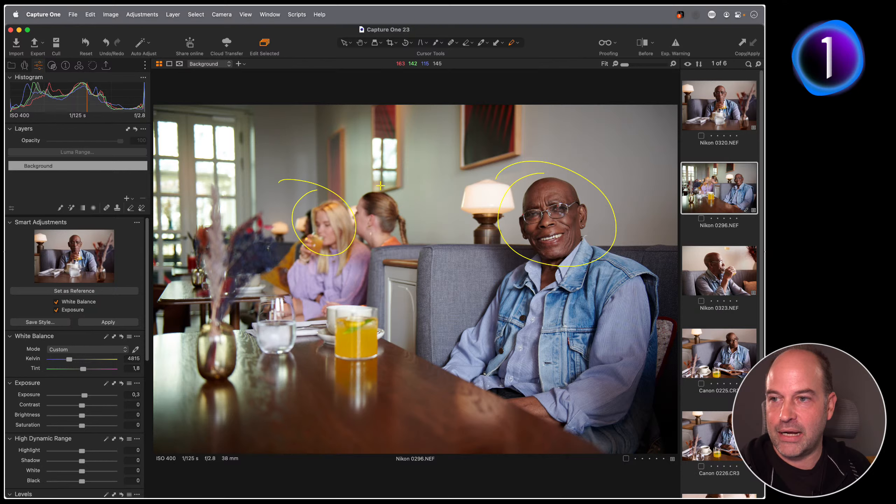
mouse_move(380, 186)
mouse_down()
mouse_move(367, 175)
mouse_move(332, 191)
mouse_up()
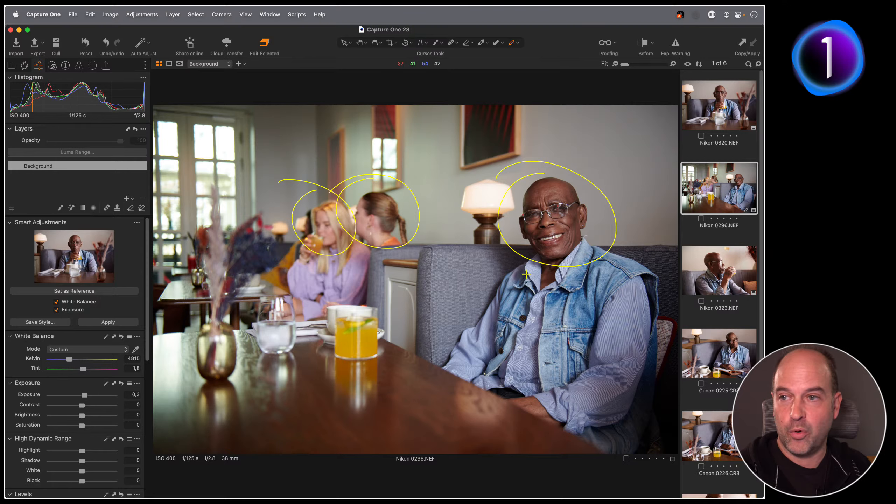
drag(540, 177, 552, 177)
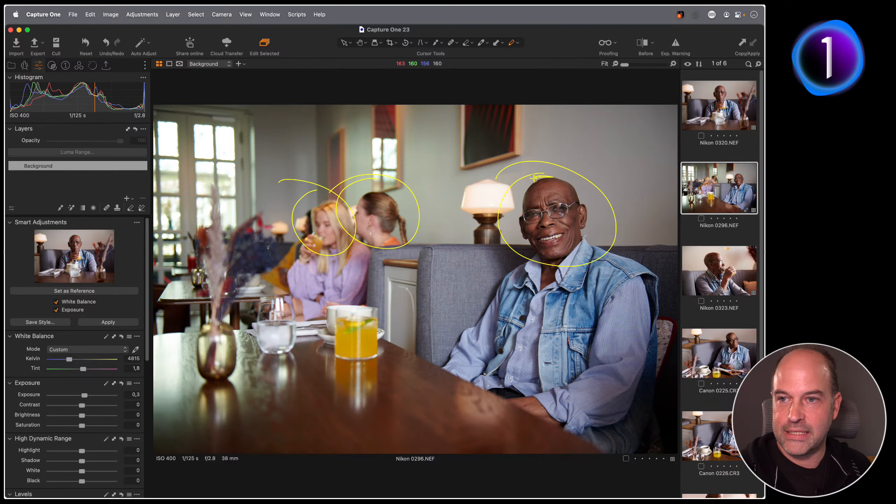
drag(545, 254, 535, 258)
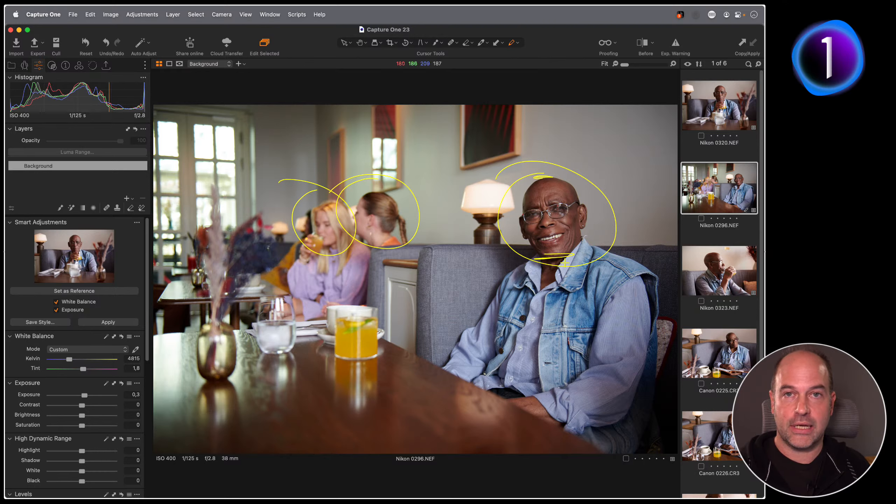
click(359, 43)
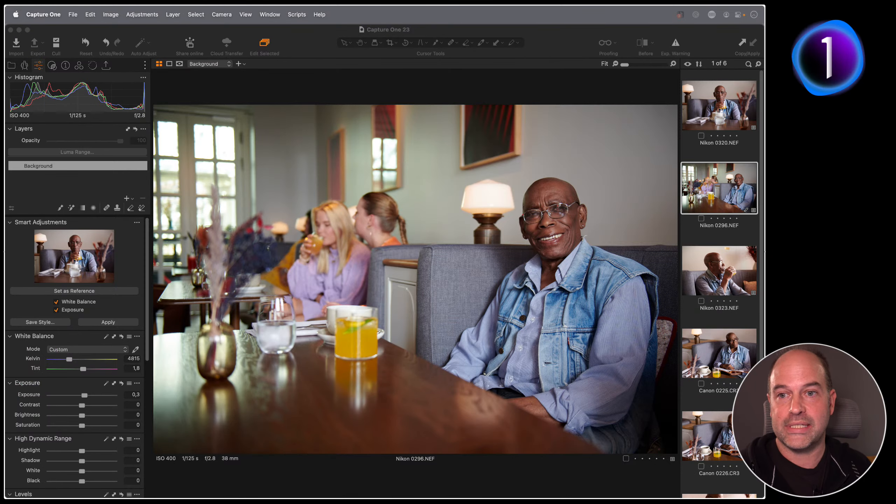
- Open Nikon 0320.NEF from the thumbnail grid, circle the man's face with an annotation, and return to the grid
click(708, 235)
click(714, 187)
key(g)
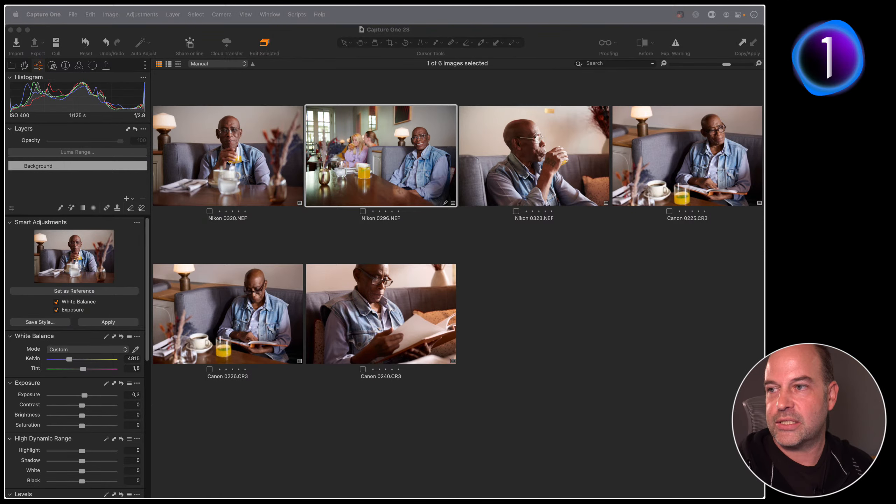
double_click(240, 200)
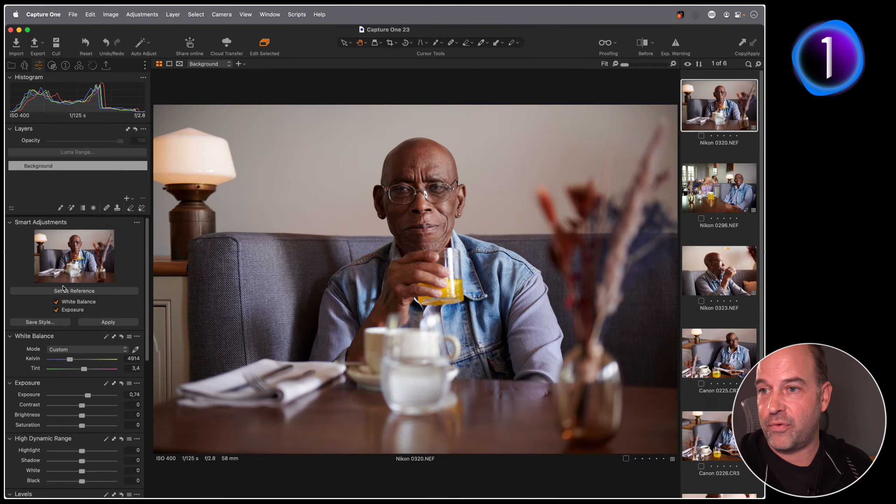
click(511, 43)
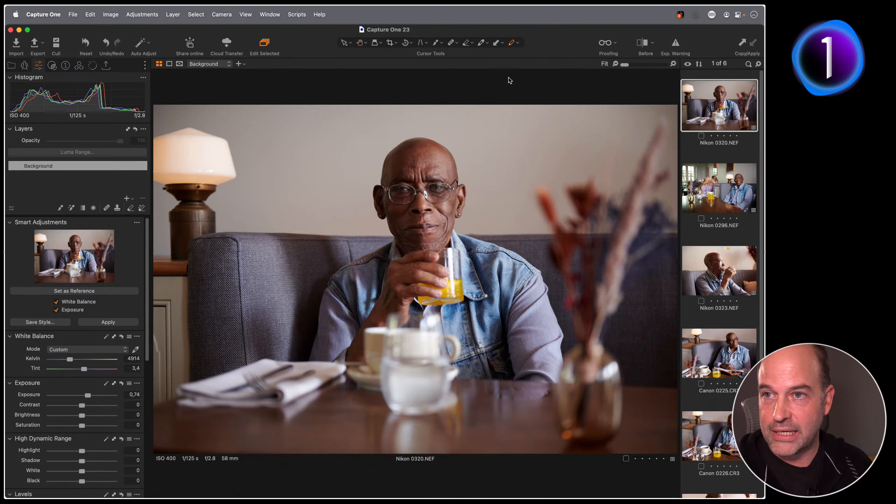
mouse_move(386, 142)
mouse_down()
mouse_move(398, 248)
mouse_move(328, 191)
mouse_up()
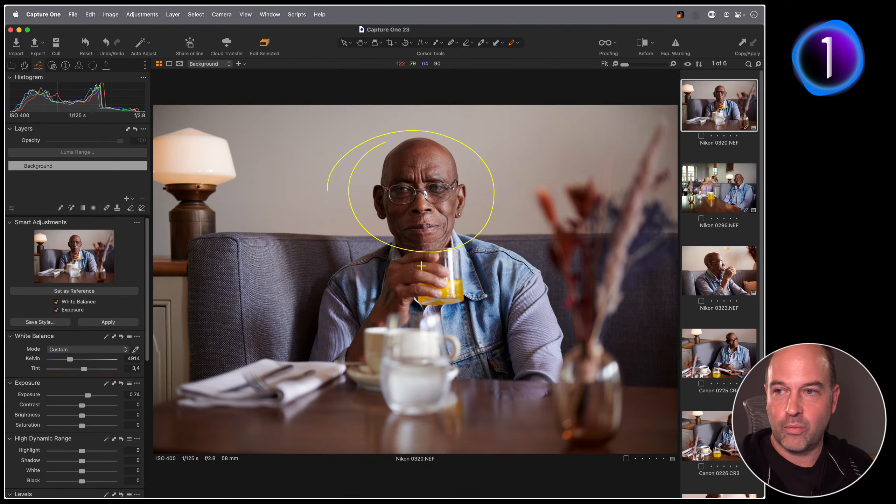
key(super+alt+v)
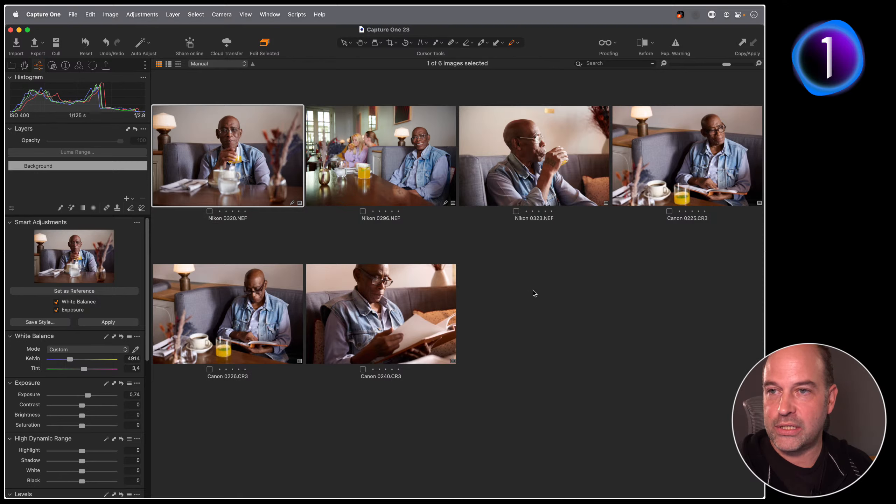
click(361, 43)
- Compare the Kelvin, Tint and Exposure values of the six matched images by stepping through them, and clear the selection
click(374, 161)
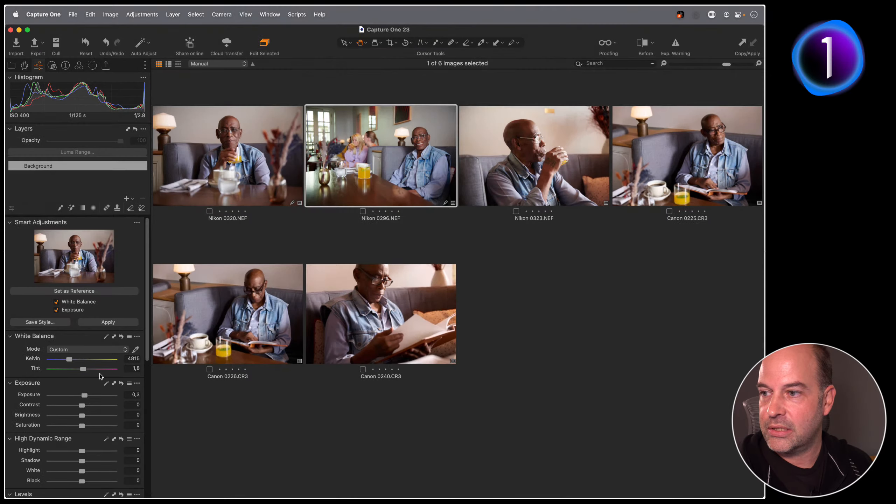
scroll(99, 374, down, 5)
scroll(99, 374, up, 1)
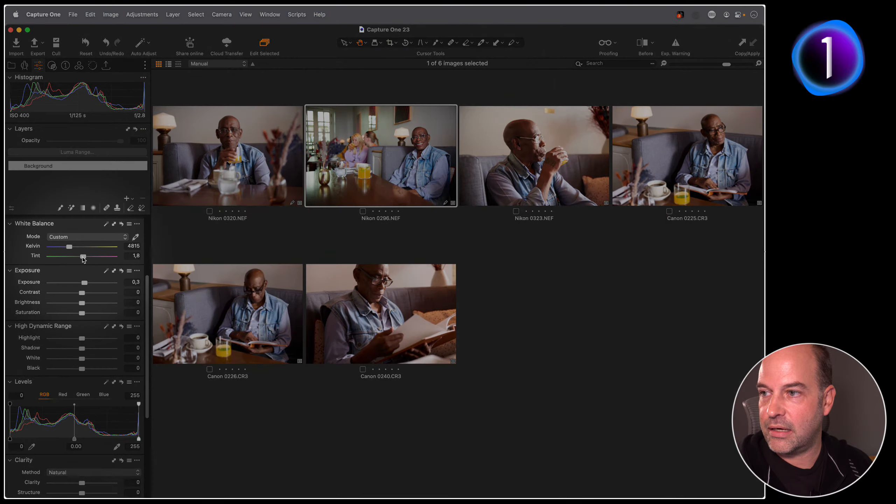
key(Left)
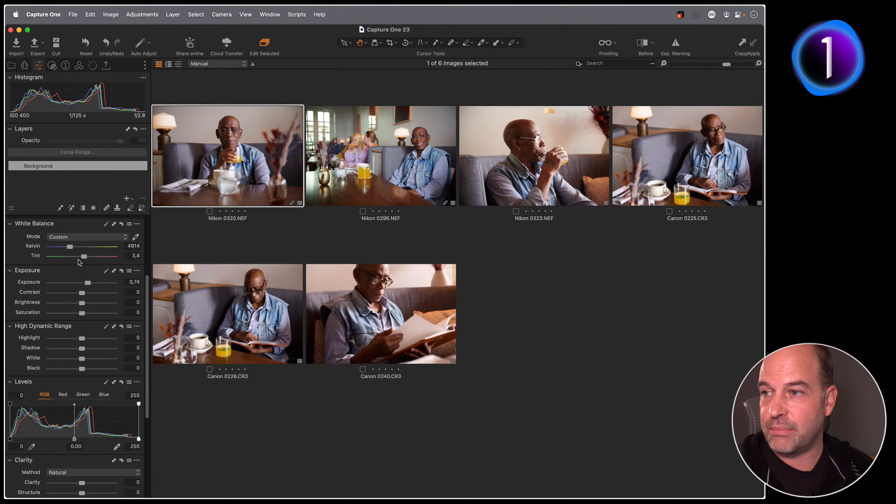
key(Right)
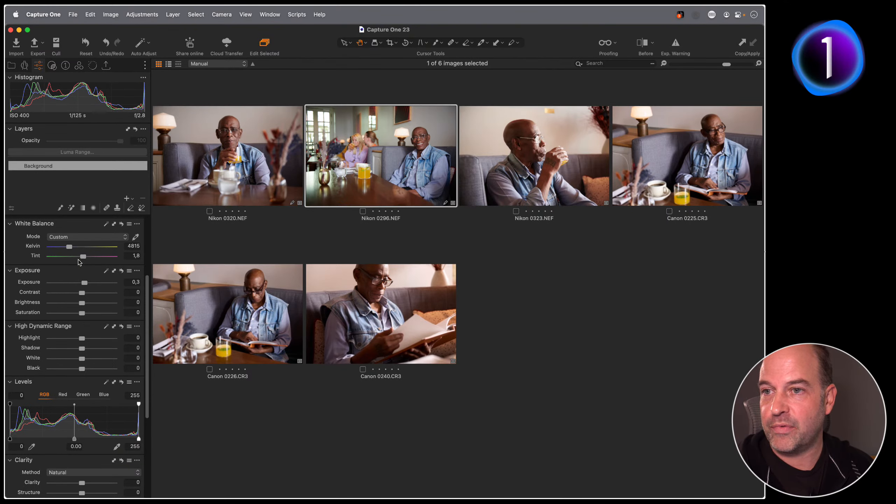
key(Right)
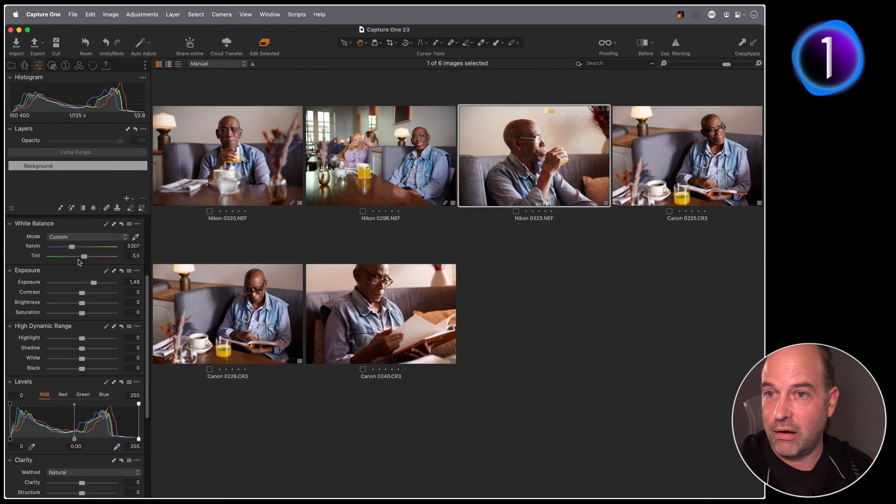
key(Right)
key(Right)
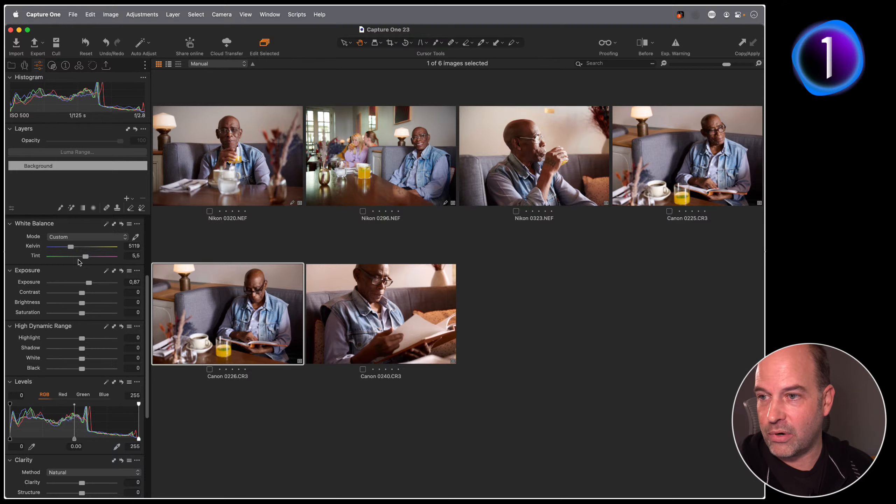
key(Left)
key(Right)
key(Left)
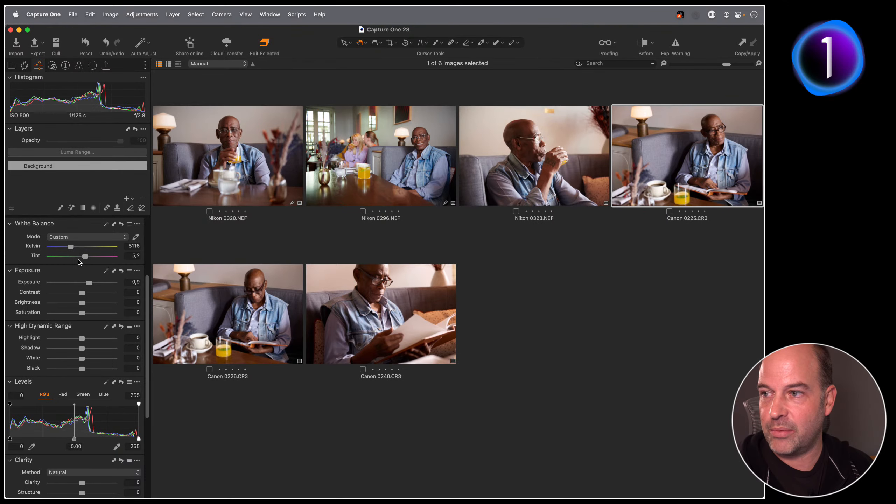
key(Right)
key(Left)
key(Right)
key(Left)
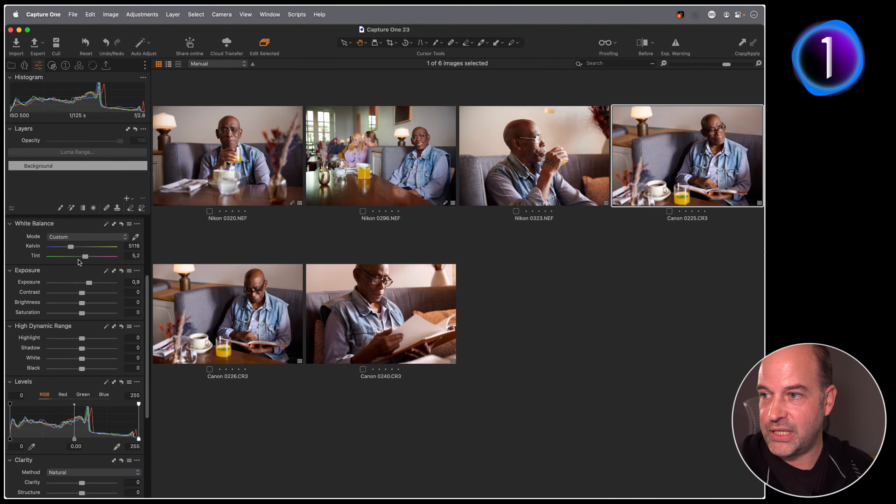
key(Right)
key(Right)
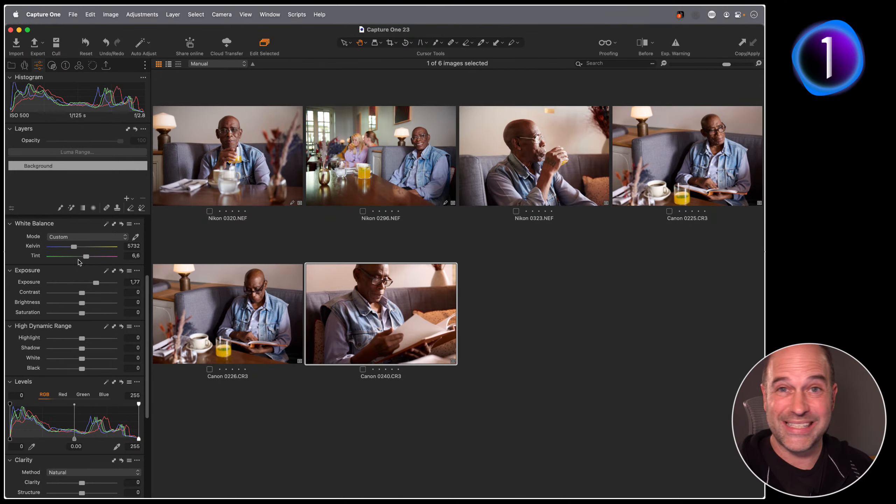
key(Left)
key(Left)
key(Left)
key(Left)
key(Left)
key(Right)
key(Right)
key(Right)
key(Right)
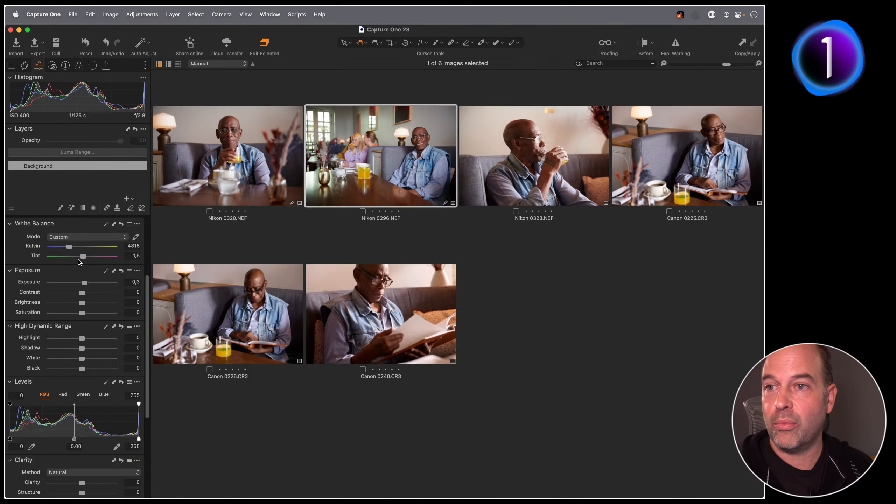
key(Left)
key(Left)
key(Left)
key(Left)
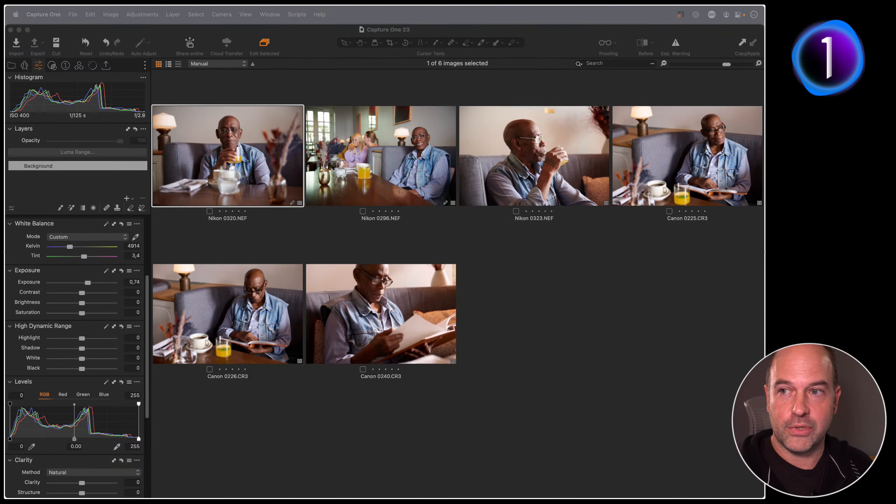
click(558, 321)
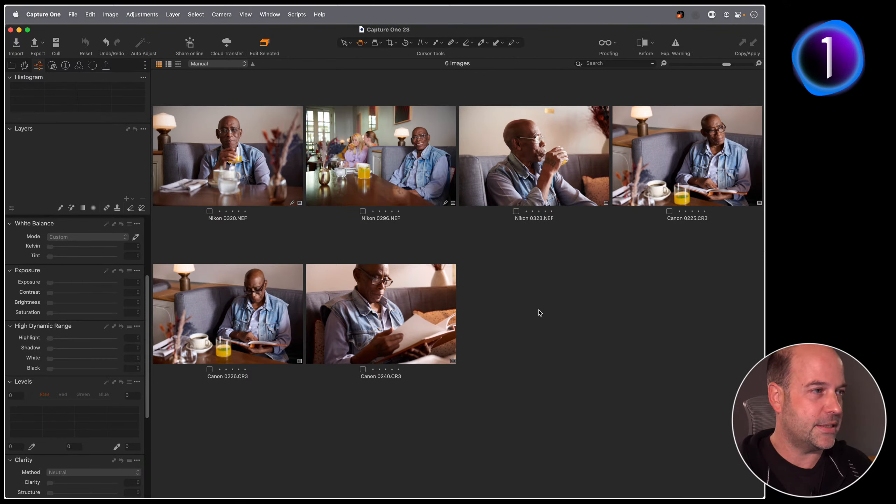
- Switch to the Thamesmead collection within the Smart Adjustments project and look through its images
click(14, 66)
click(87, 274)
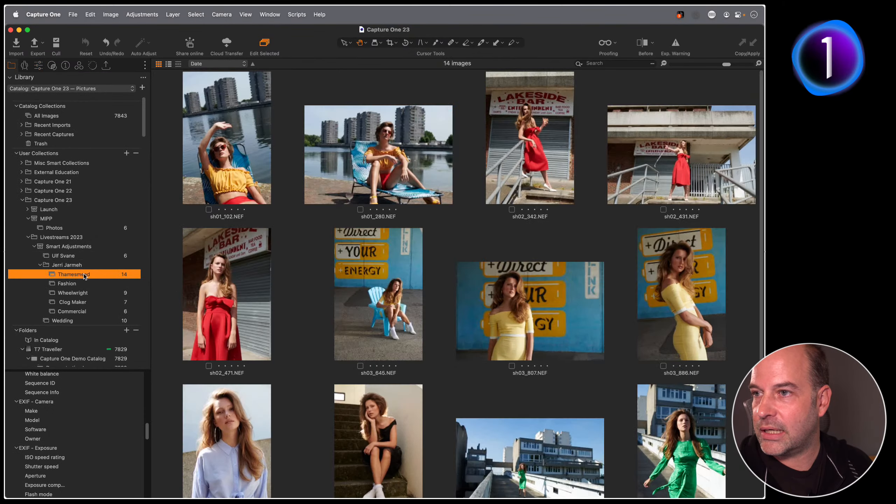
scroll(290, 277, down, 5)
scroll(290, 276, up, 5)
scroll(291, 277, up, 1)
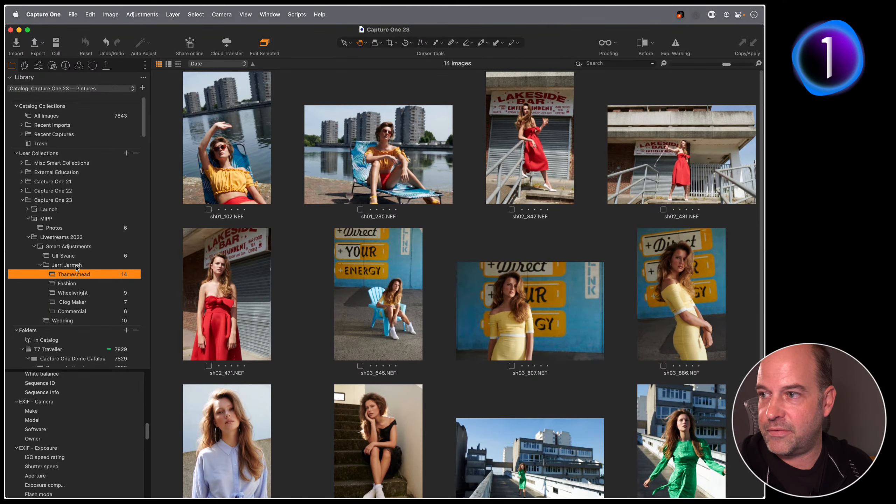
click(69, 265)
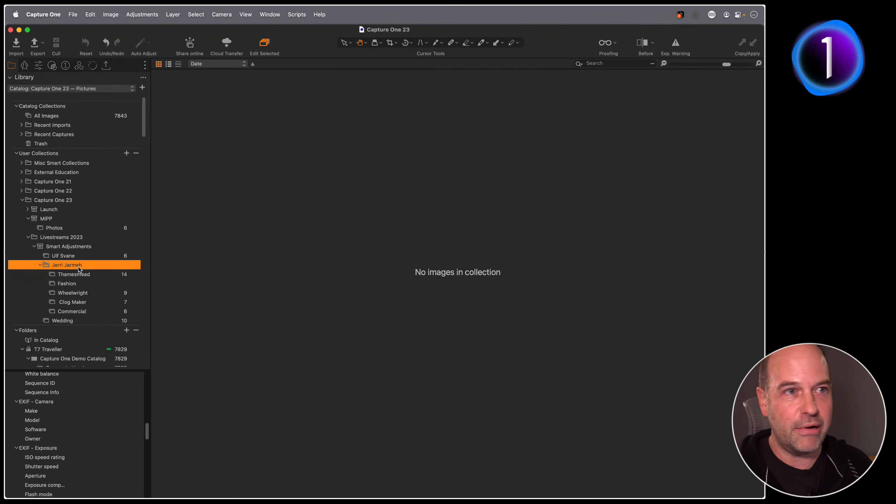
click(83, 275)
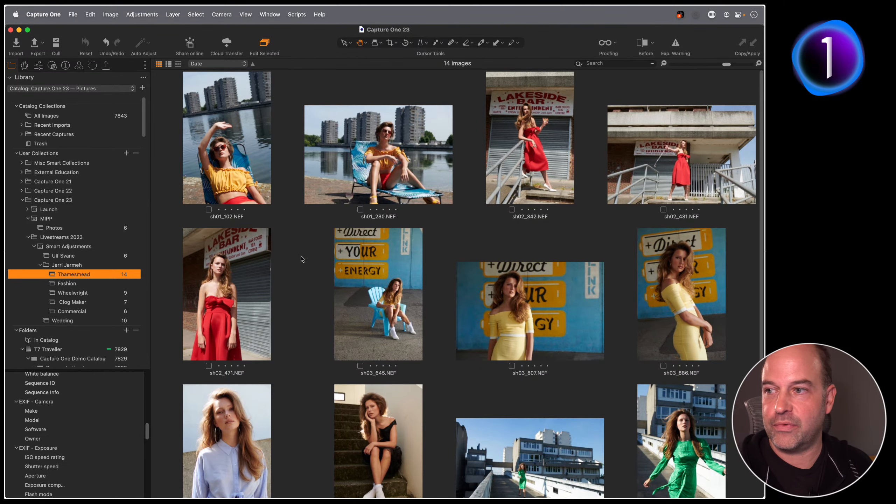
scroll(302, 258, down, 5)
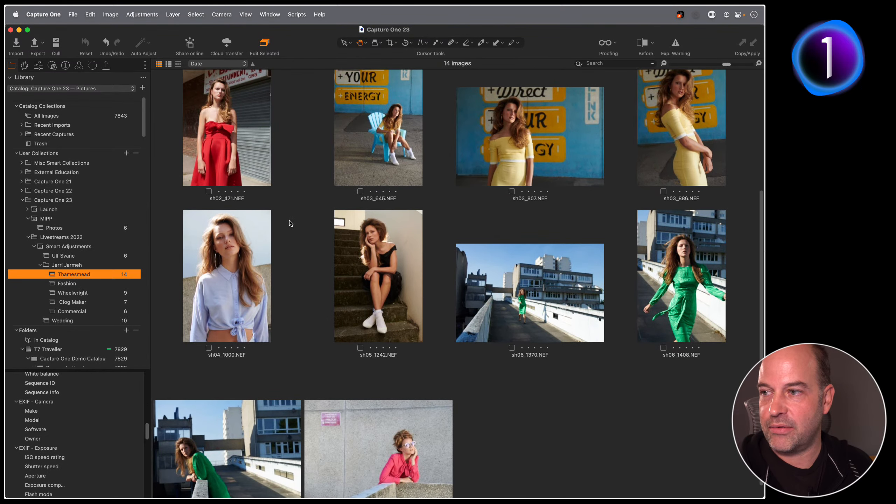
- Open sh04_1000.NEF in the viewer and apply the Copenhagen - II style from NORDIC EDITORIAL - Standard
double_click(233, 276)
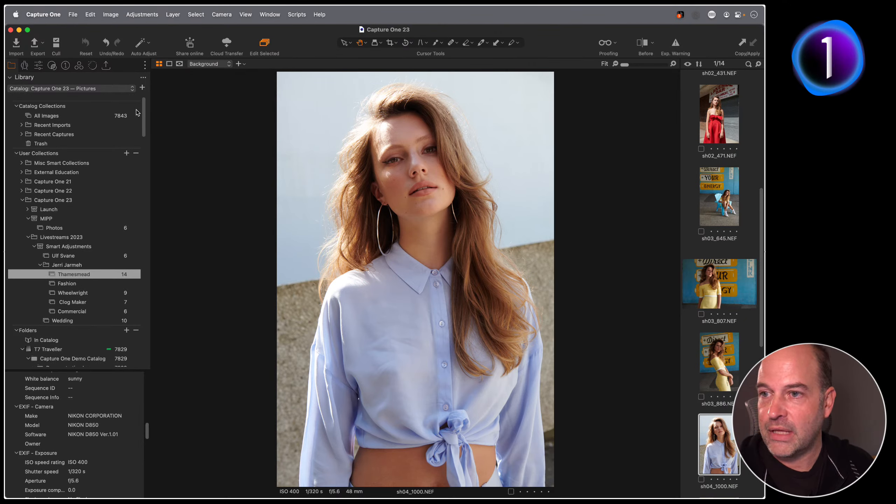
click(51, 66)
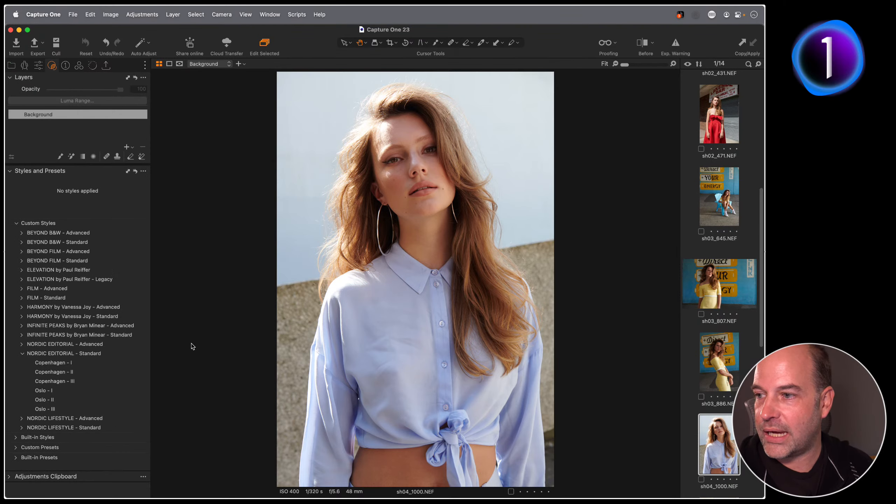
click(116, 375)
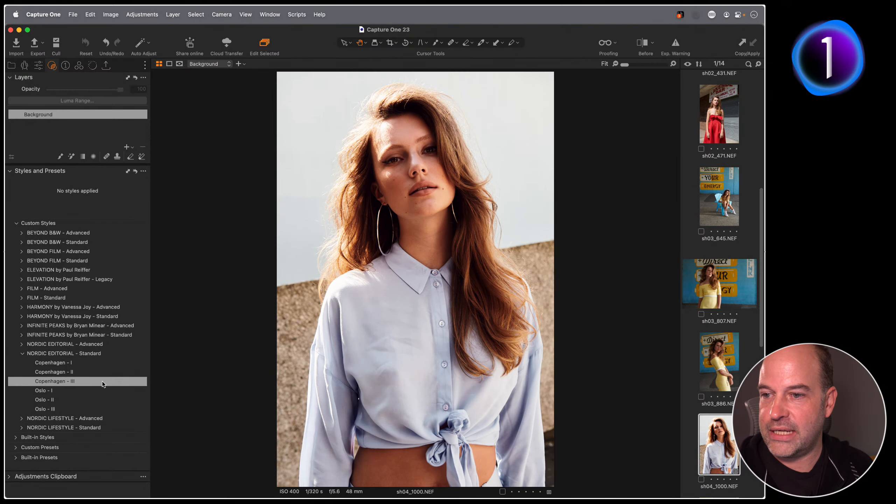
click(86, 373)
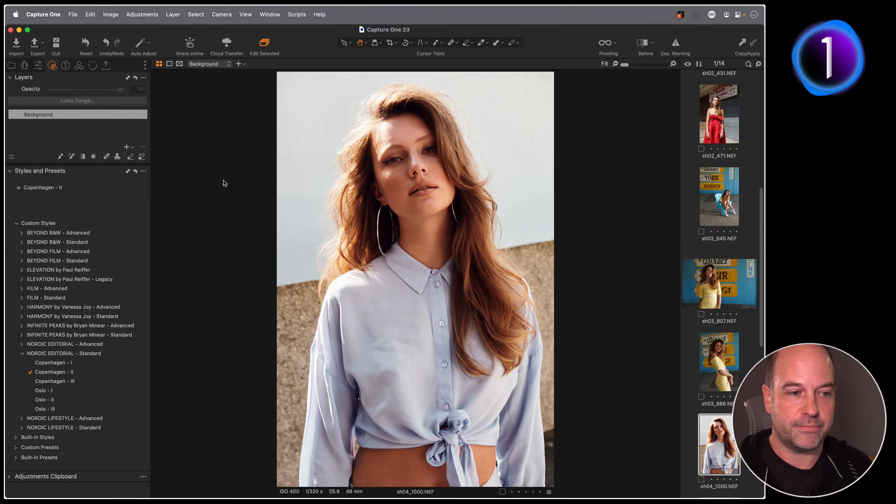
- Lower the portrait's exposure to -0,14 and cool its white balance to 4905 Kelvin
click(24, 65)
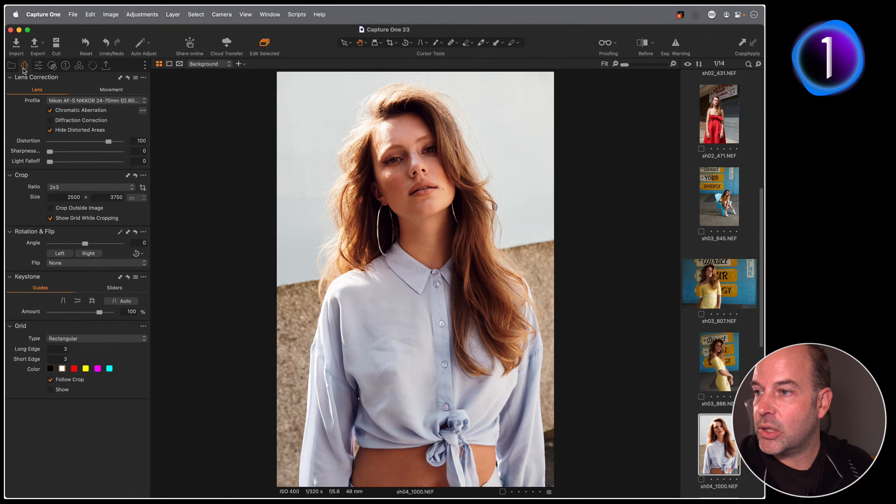
click(39, 66)
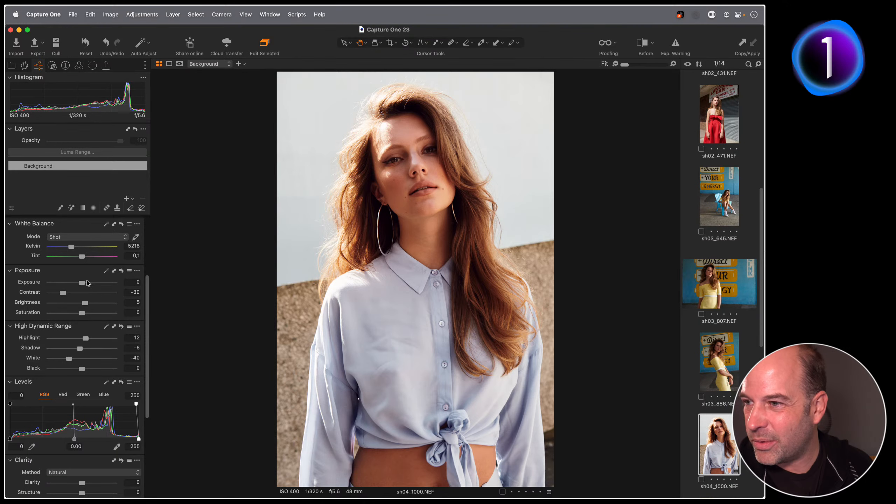
drag(83, 287, 84, 287)
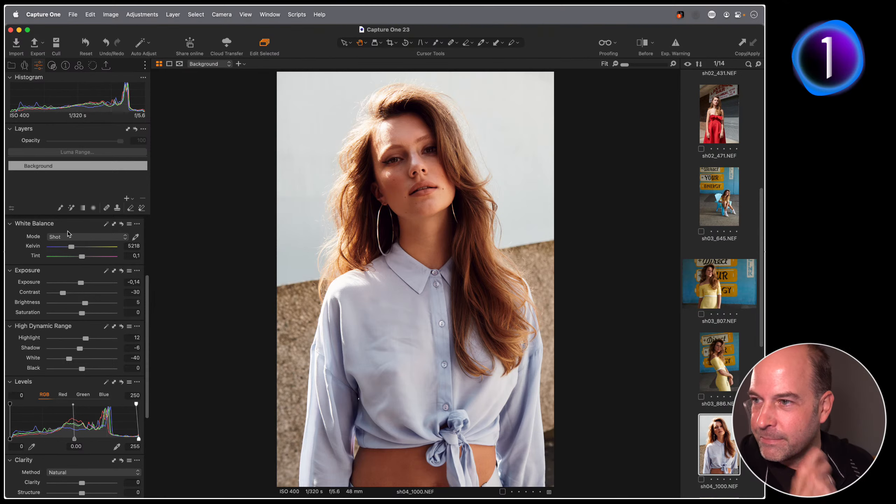
drag(71, 247, 69, 247)
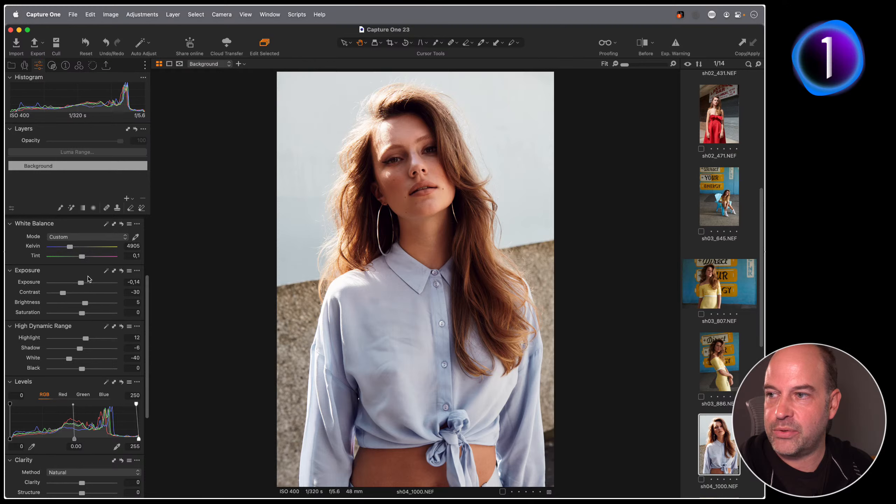
- Set the adjusted sh04_1000.NEF portrait as the Smart Adjustments reference for White Balance and Exposure
scroll(84, 256, up, 5)
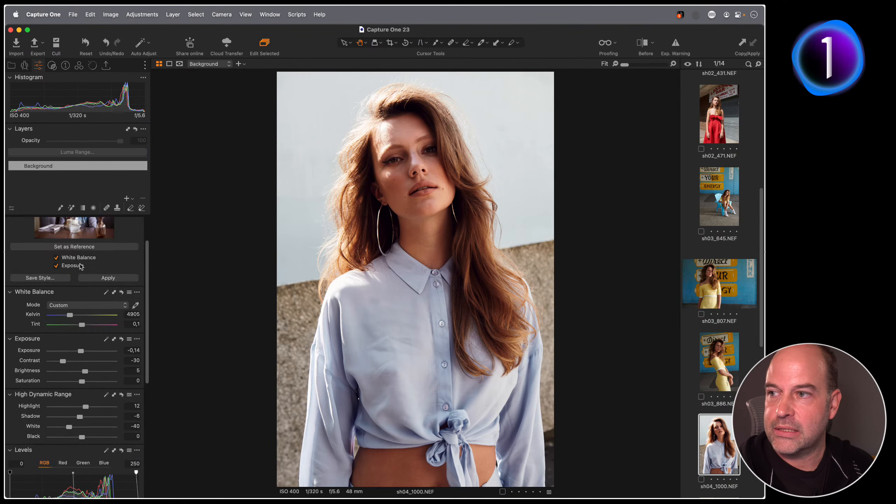
click(65, 291)
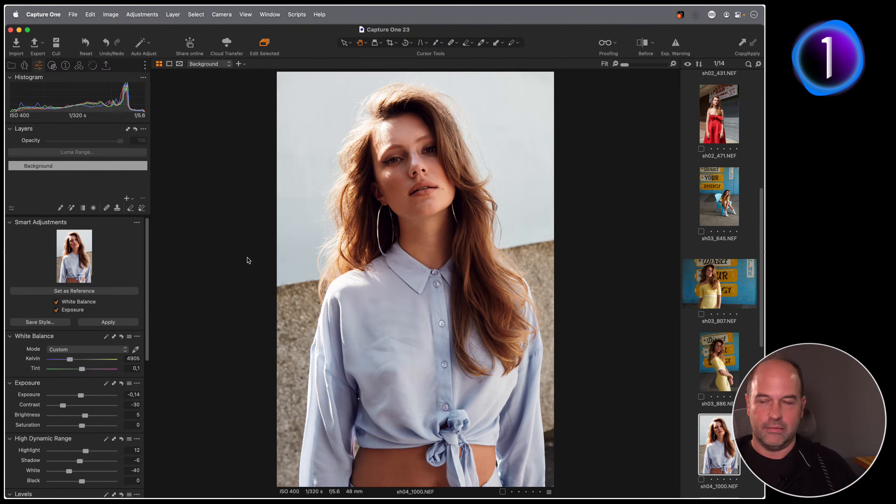
click(53, 66)
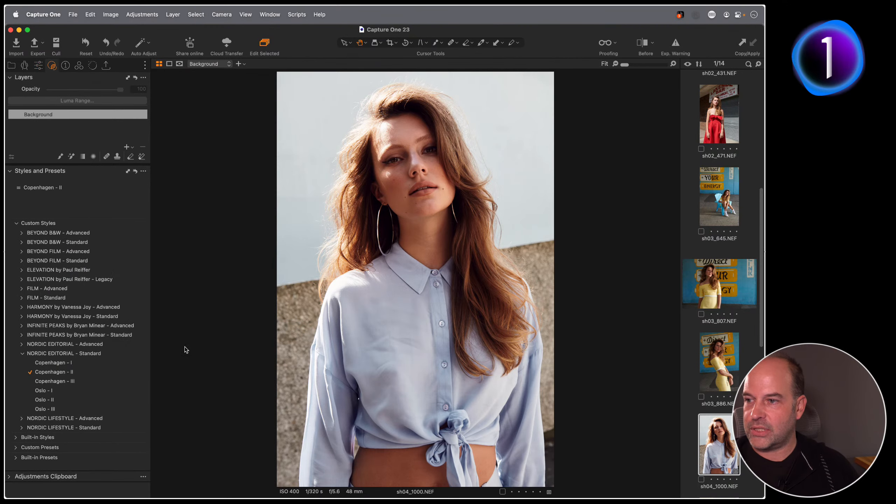
click(38, 65)
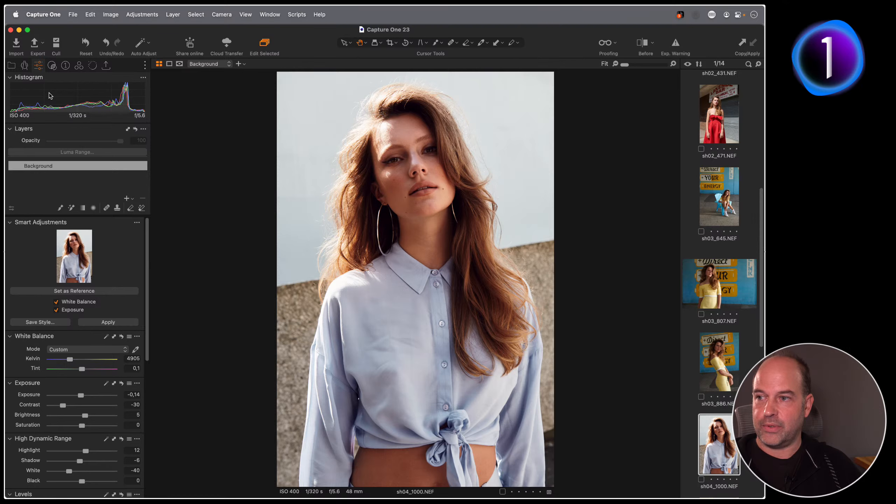
- Save the look with Smart White Balance and Smart Exposure as style "Copenhagen - II SMART" in the NORDIC EDITORIAL - Standard folder
click(47, 324)
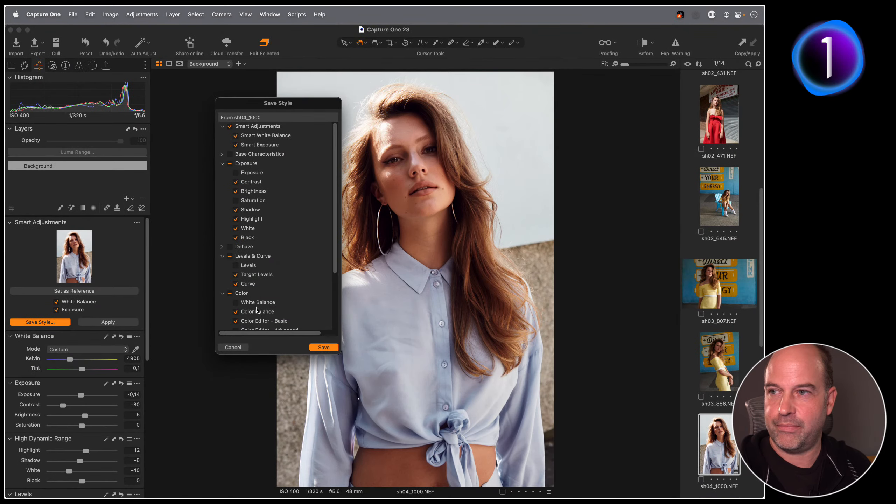
click(323, 348)
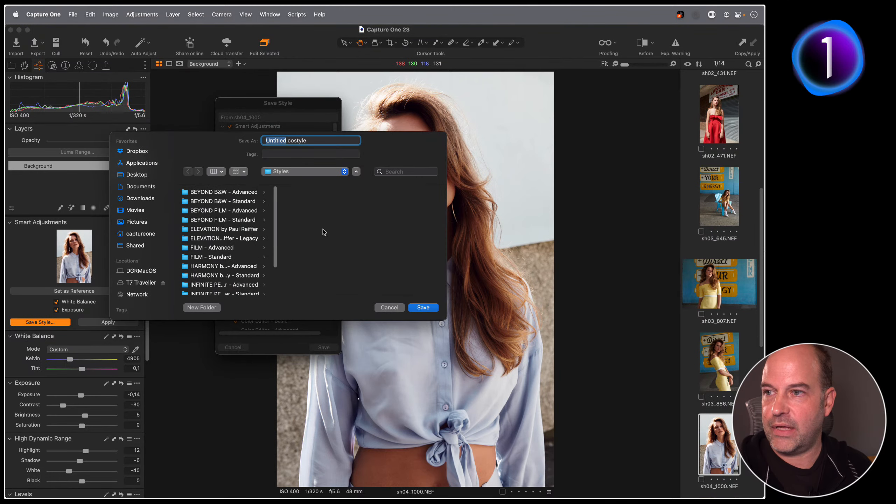
scroll(268, 240, down, 5)
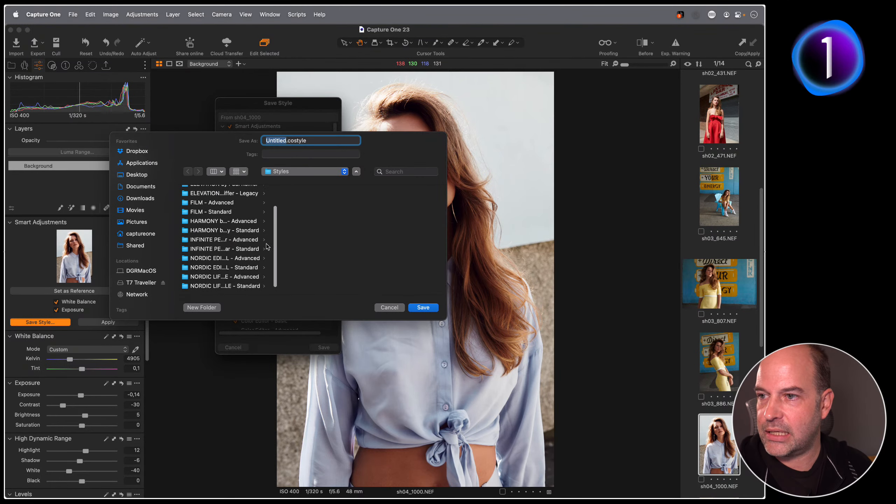
click(200, 268)
click(333, 201)
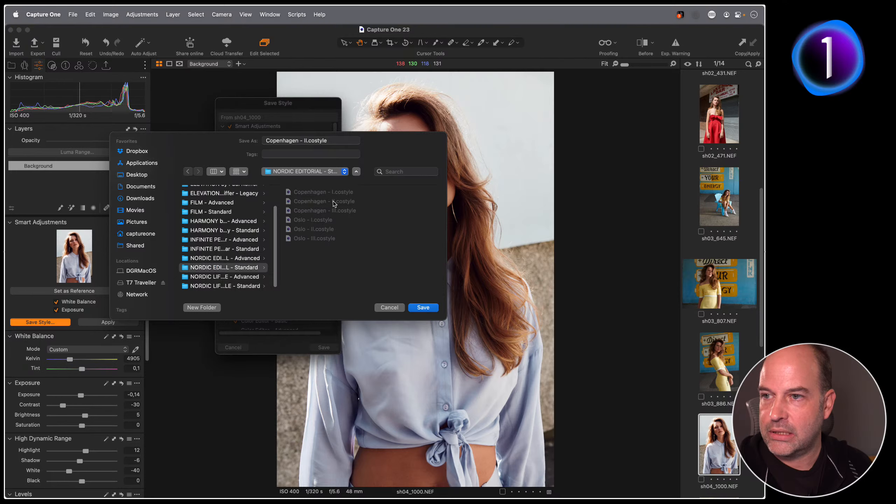
click(310, 142)
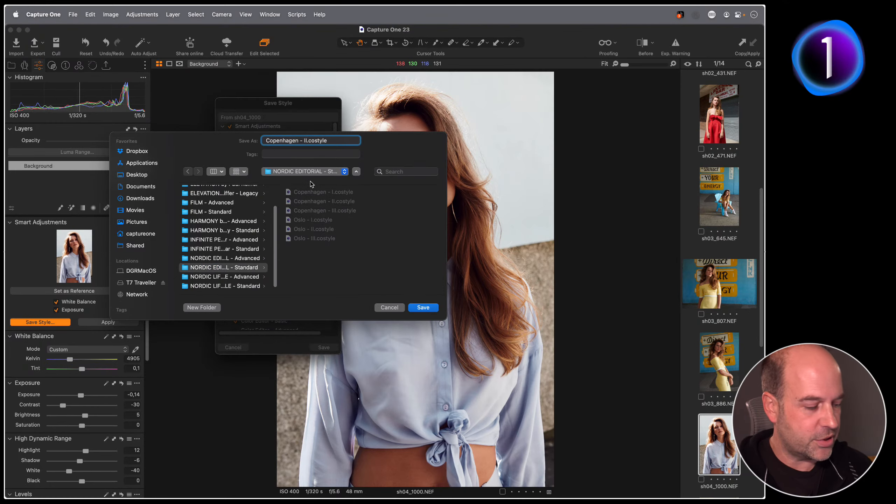
text(SMART)
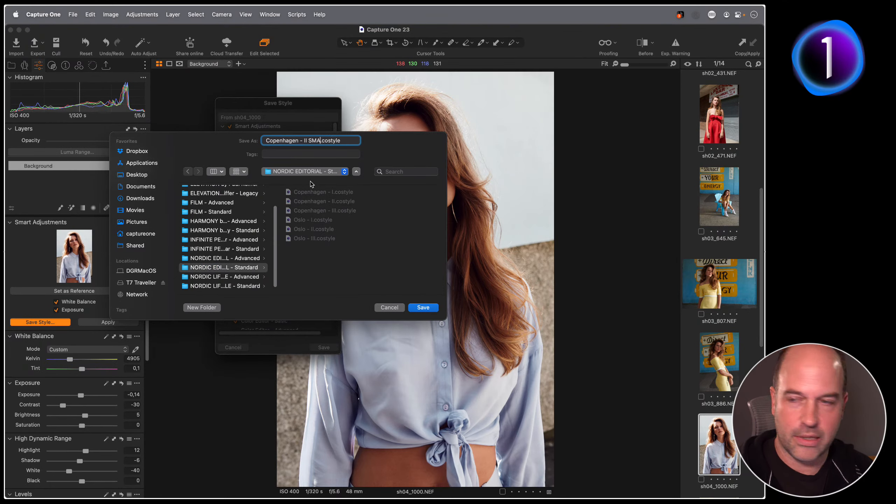
click(423, 307)
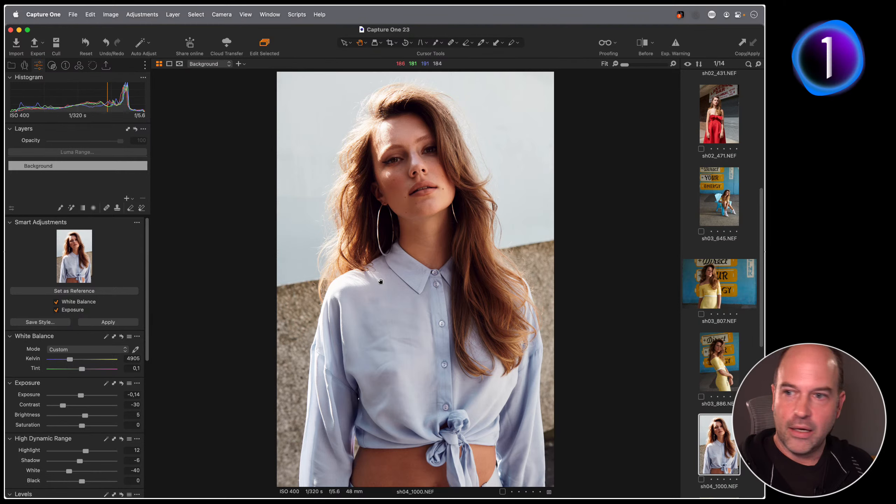
- Reset all adjustments on sh04_1000.NEF and return to the thumbnail grid of the collection
key(super+r)
key(super+alt+v)
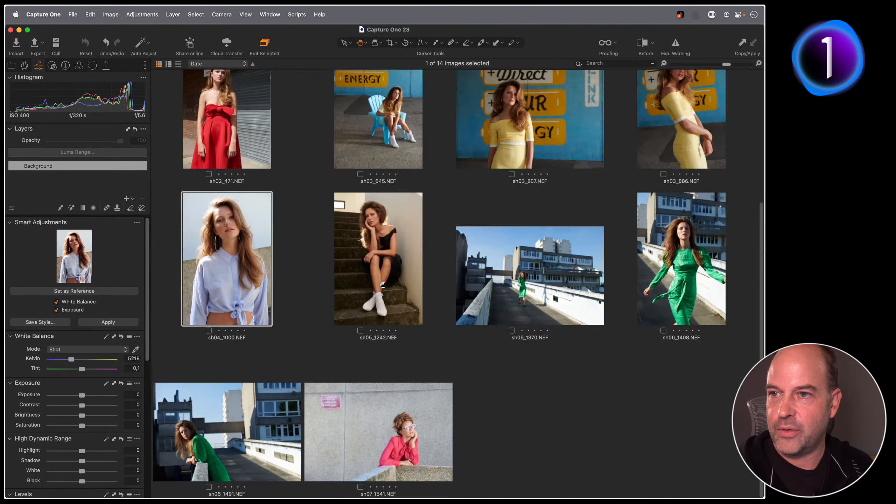
scroll(335, 233, up, 5)
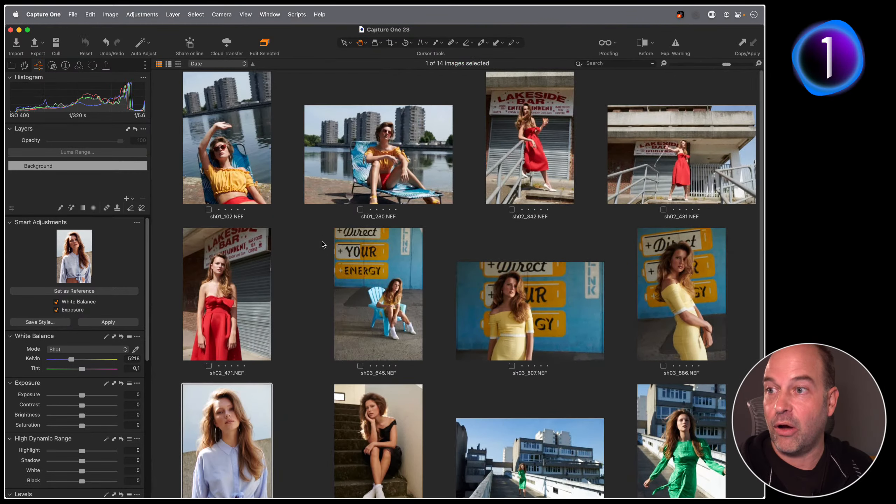
scroll(300, 296, down, 3)
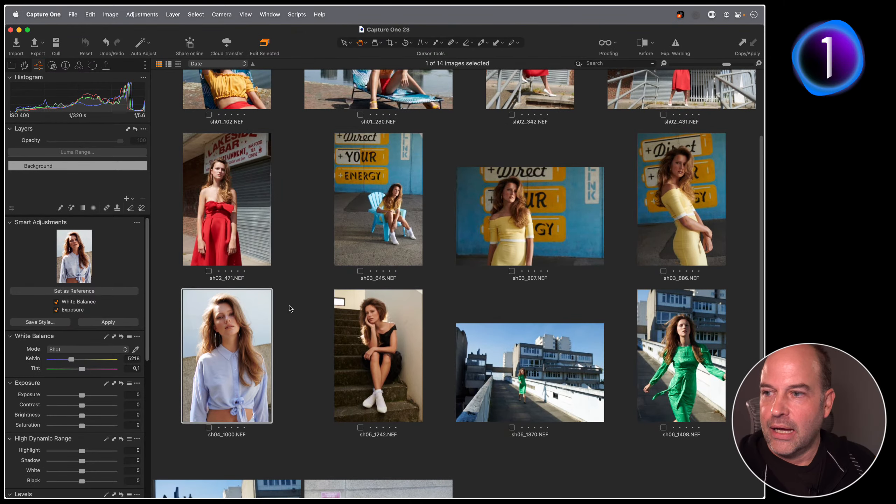
- Add sh01_280, sh02_431, sh02_471, sh06_1370 and sh07_1541 to the selection with sh04_1000, and show all six together in the viewer without the browser
scroll(290, 245, up, 3)
super+click(238, 301)
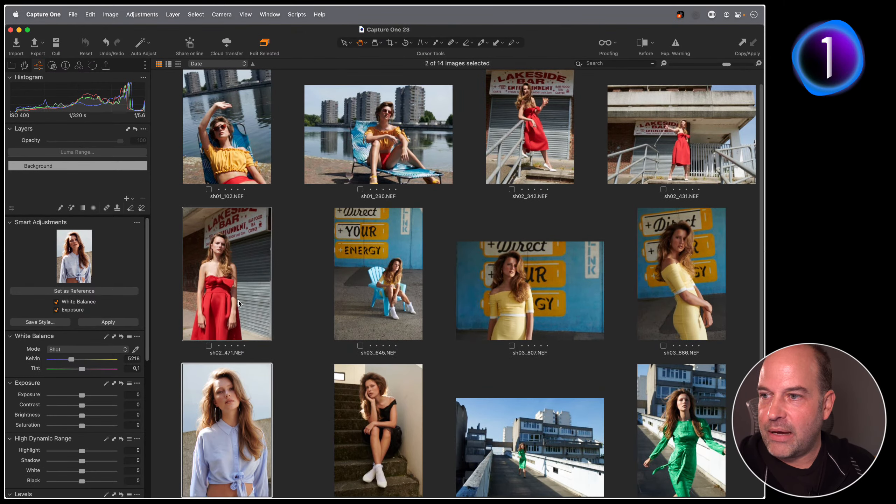
scroll(290, 263, down, 3)
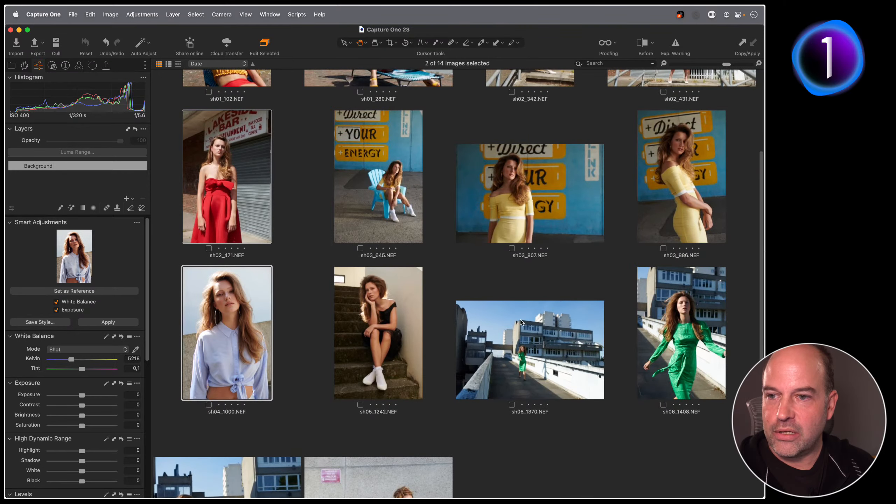
super+click(461, 309)
scroll(297, 289, down, 3)
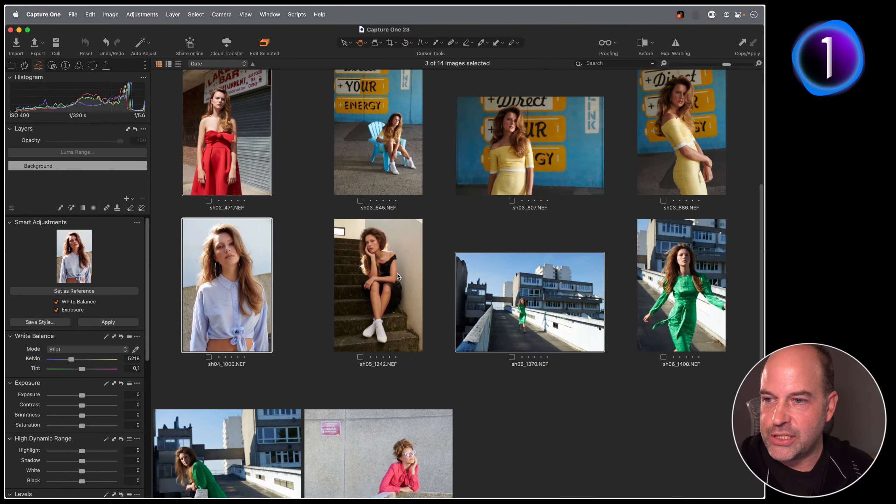
super+click(371, 408)
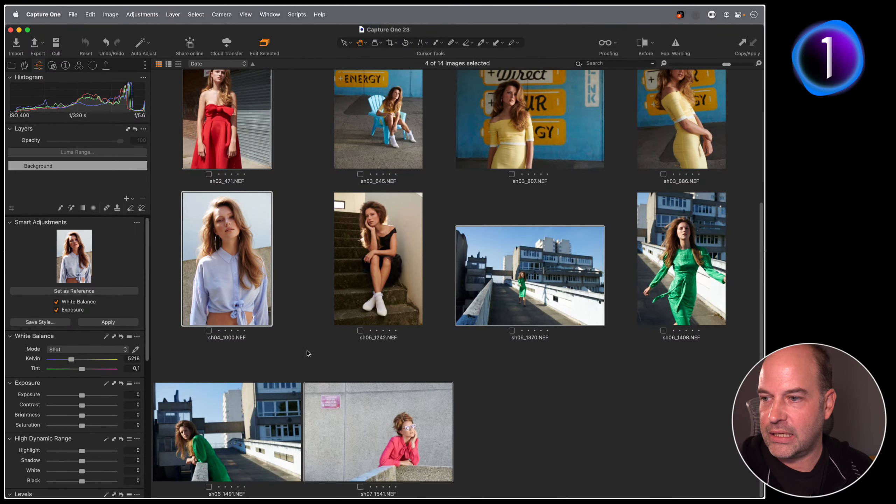
scroll(308, 350, up, 6)
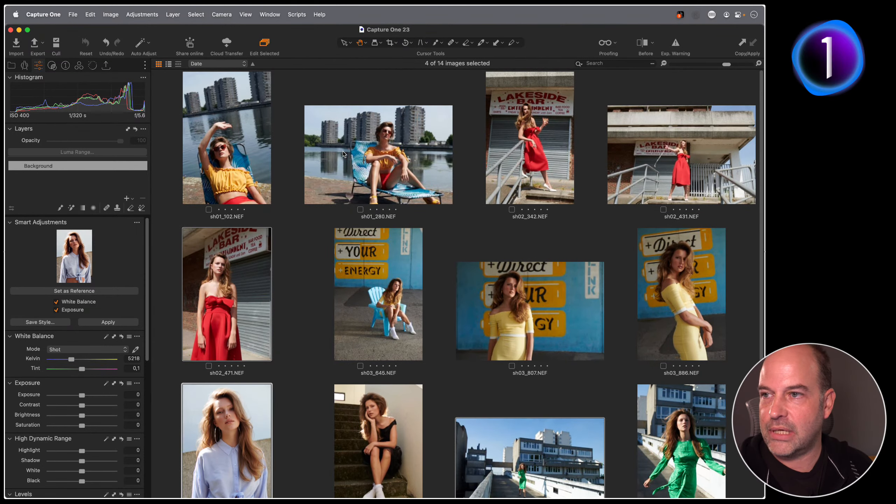
super+click(370, 161)
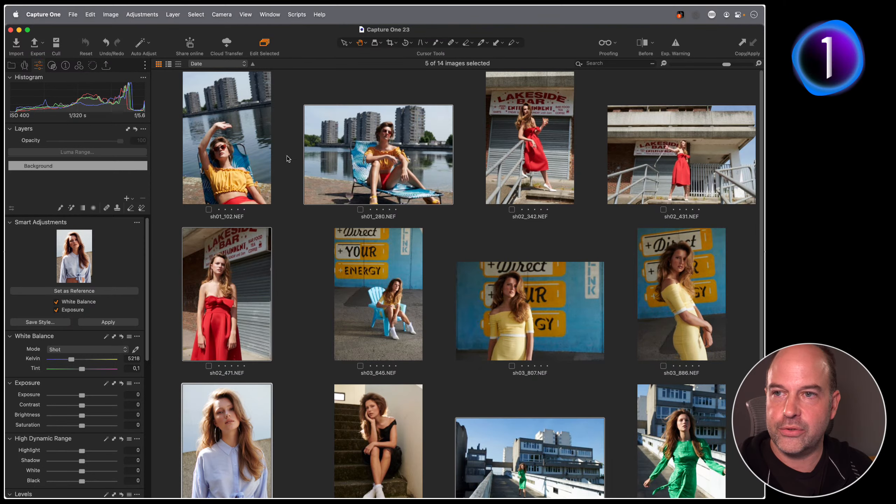
super+click(675, 161)
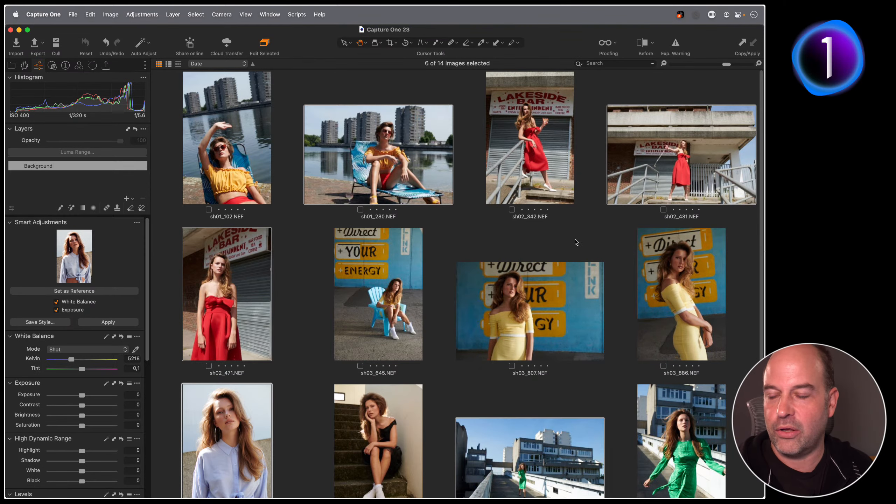
key(g)
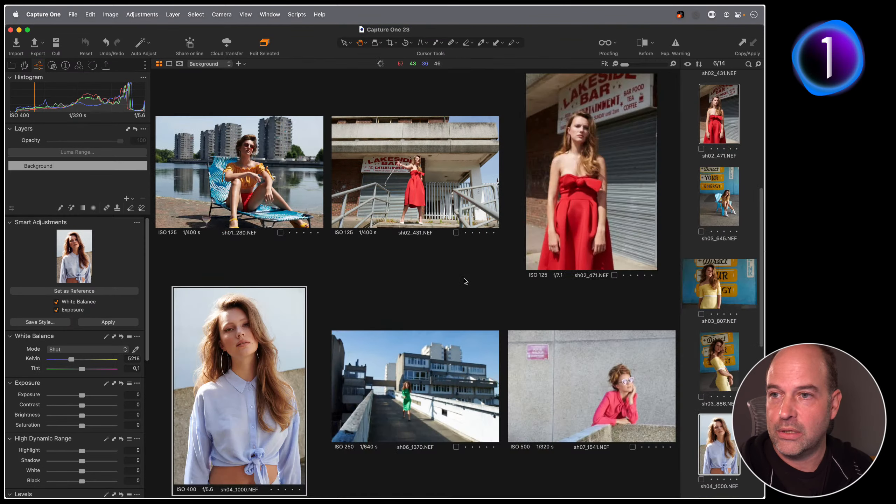
key(super+b)
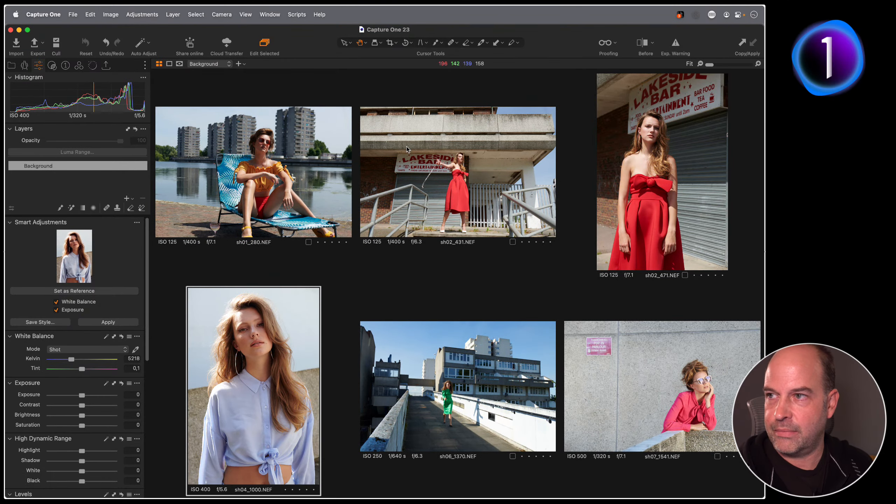
- Apply the custom style "Copenhagen - II SMART" from the NORDIC EDITORIAL - Standard folder to all six selected images
click(55, 68)
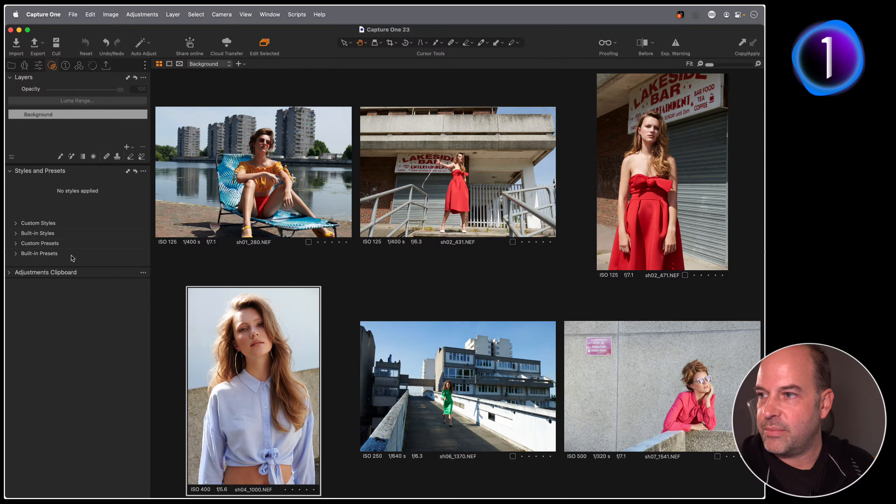
click(17, 224)
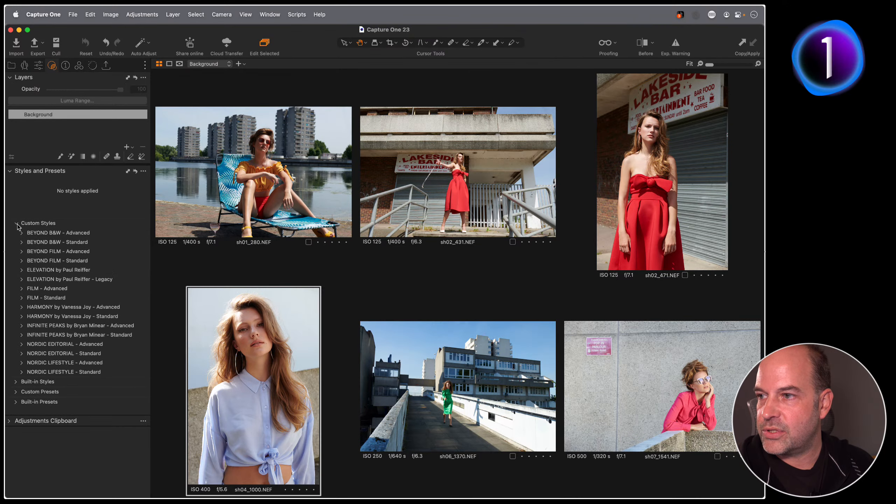
click(22, 353)
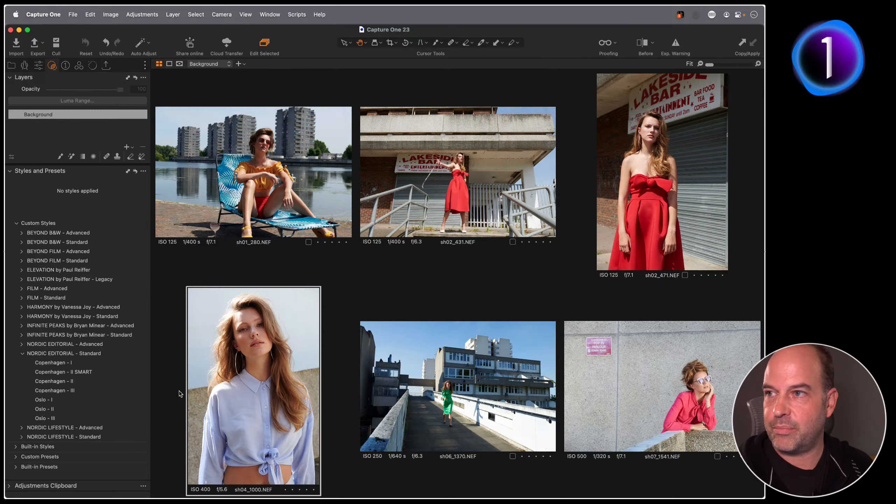
click(119, 382)
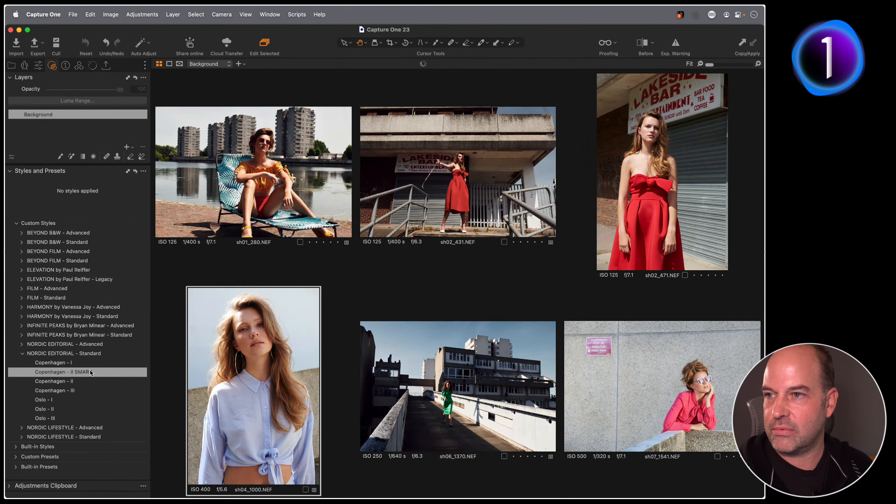
click(90, 372)
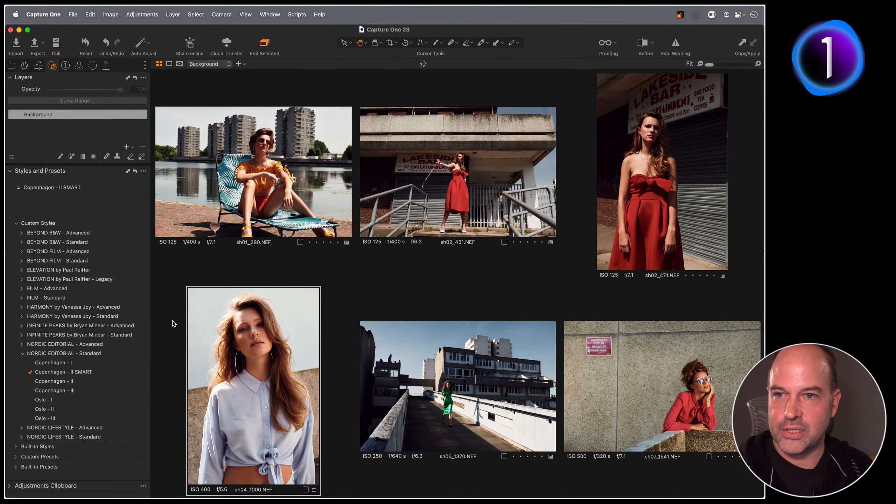
- Compare the six styled images with their originals using the before/after split view, then leave the comparison
click(642, 43)
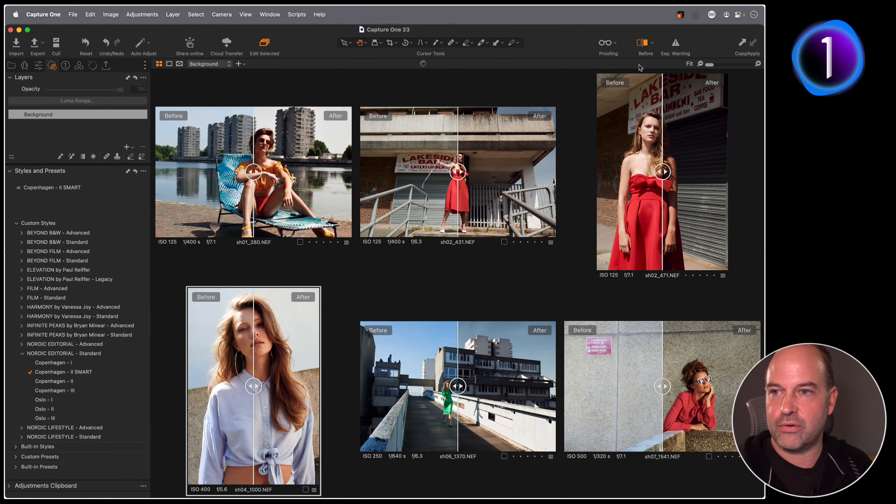
drag(338, 170, 153, 172)
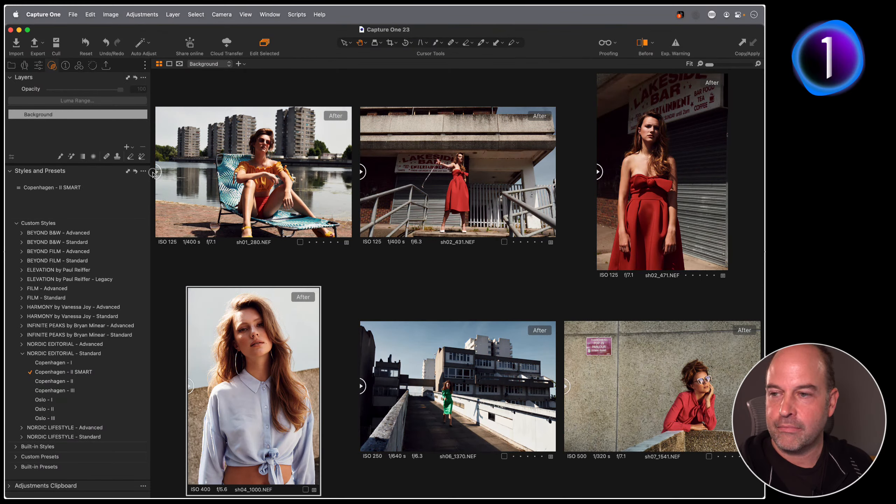
drag(154, 174, 248, 174)
key(y)
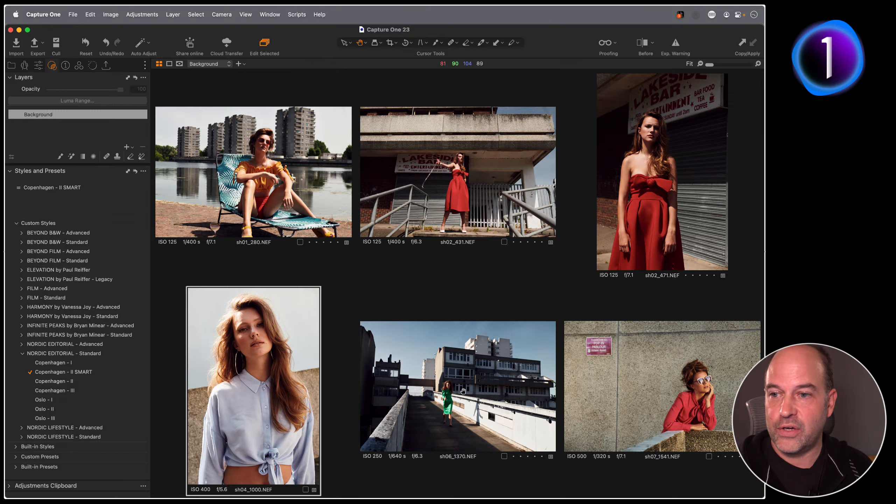
- Make sh06_1370.NEF the primary image and review the Speed Edit key assignments in the keyboard shortcut settings
click(462, 391)
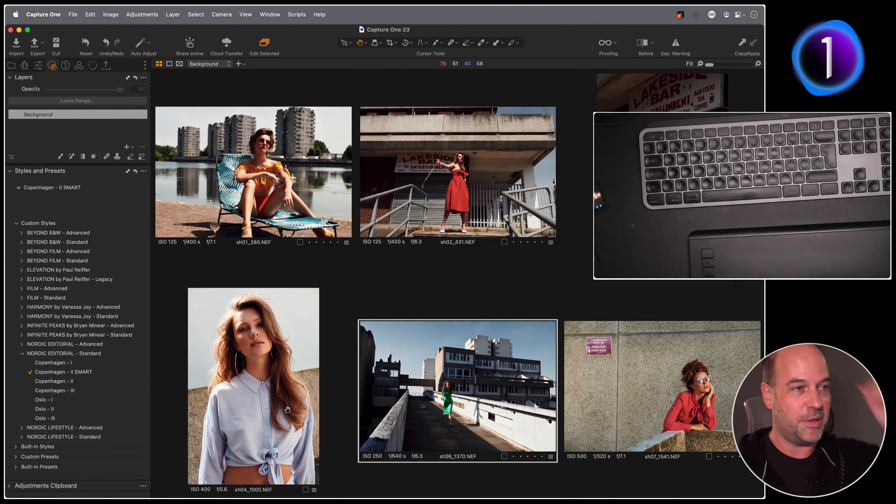
click(88, 15)
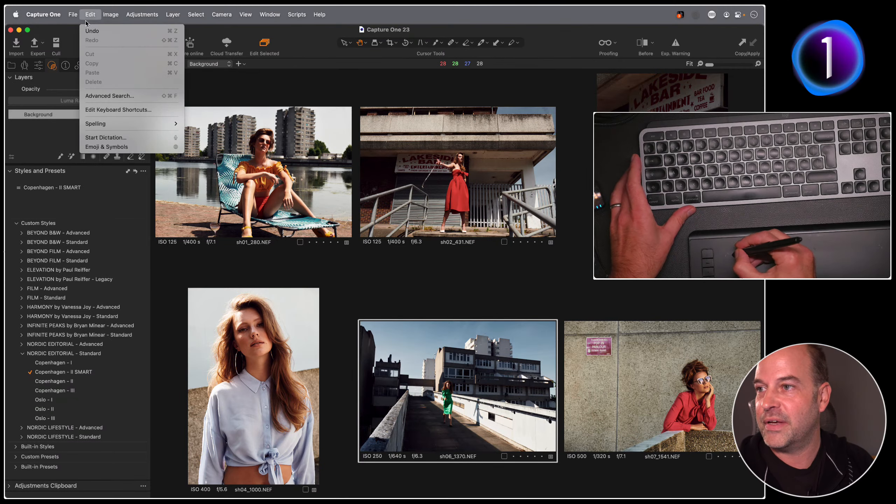
click(106, 110)
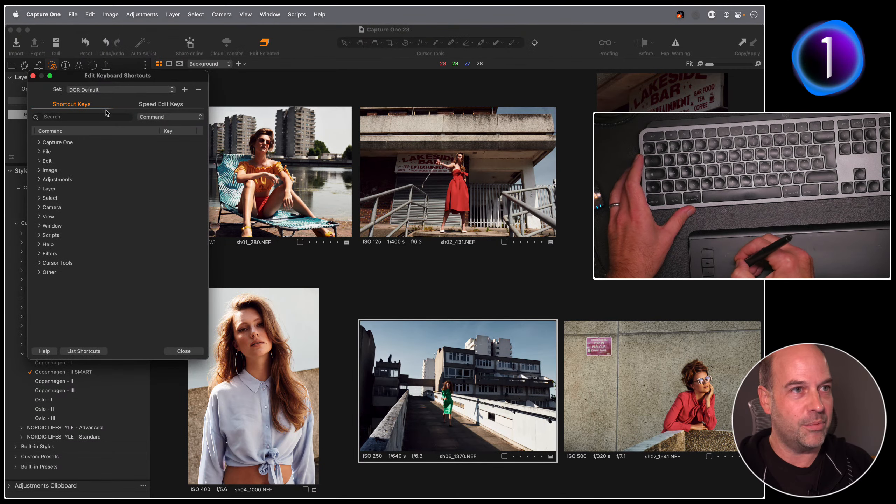
click(161, 104)
drag(162, 79, 265, 66)
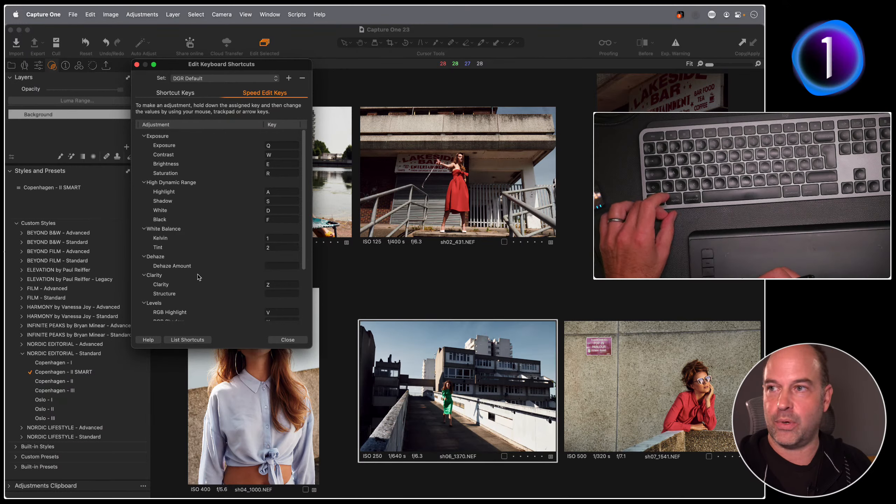
click(136, 65)
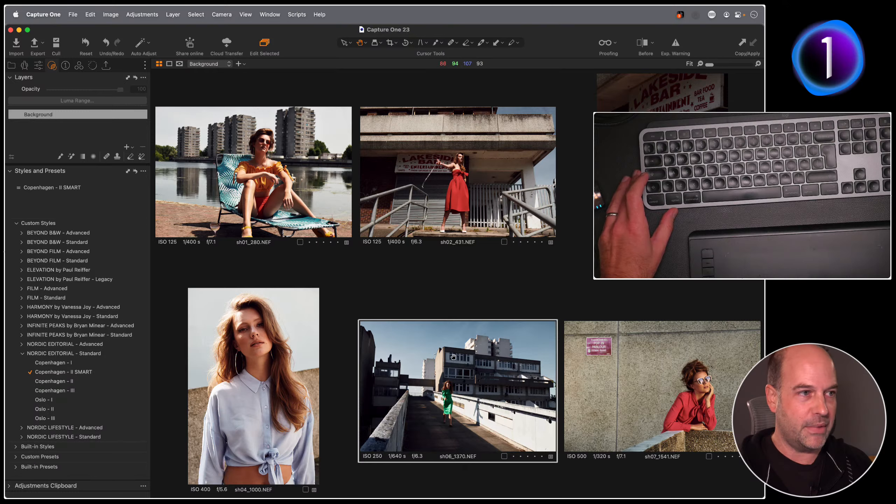
click(90, 14)
click(107, 110)
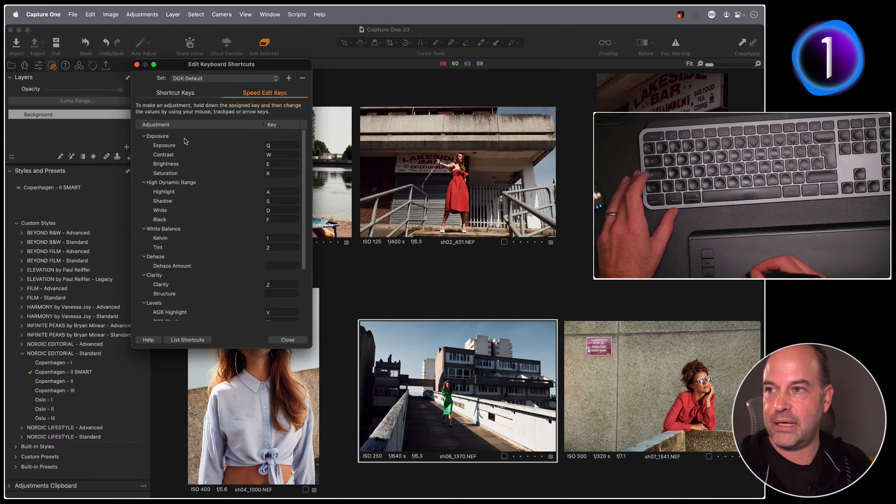
click(137, 64)
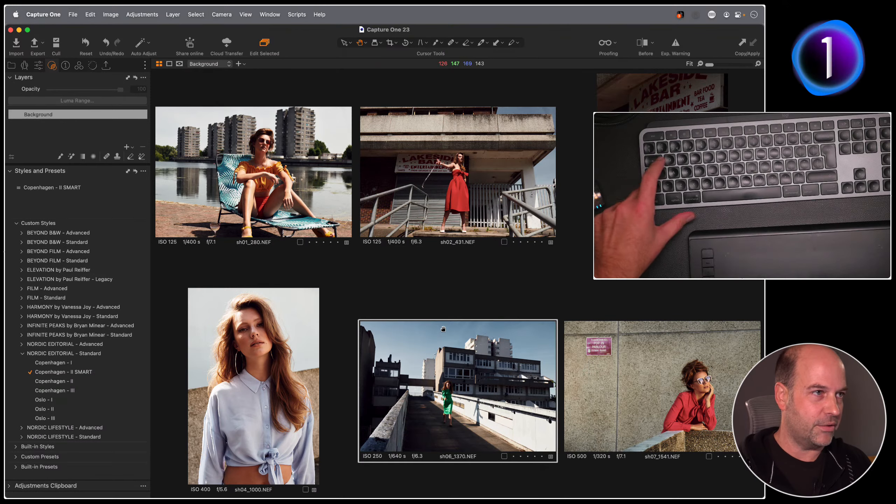
- Turn off Edit Selected so adjustments affect only the primary image, sh06_1370.NEF
key(q)
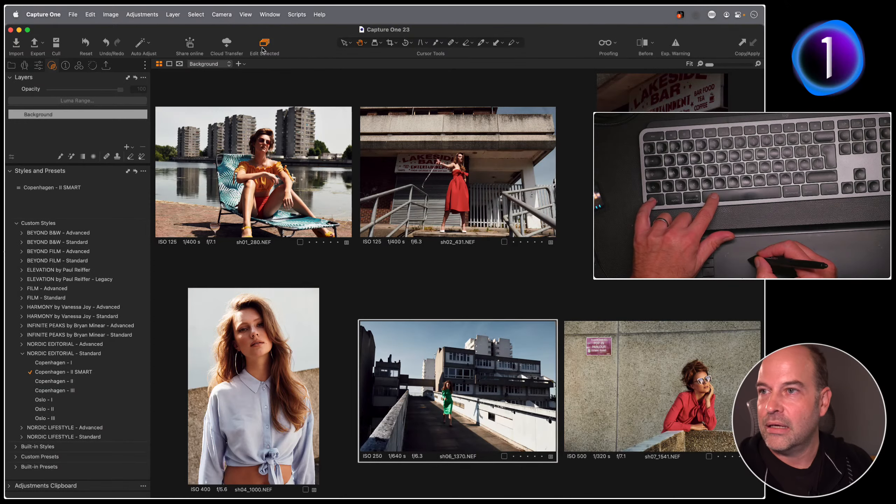
click(115, 16)
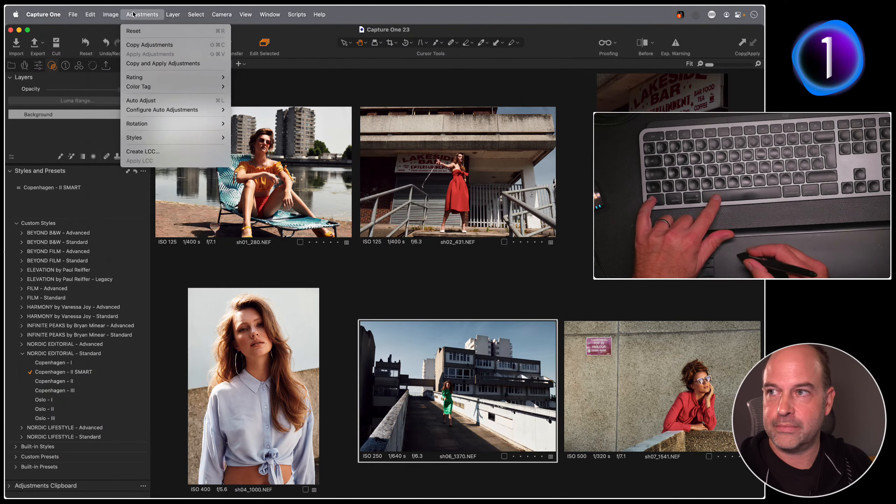
click(111, 15)
right_click(307, 44)
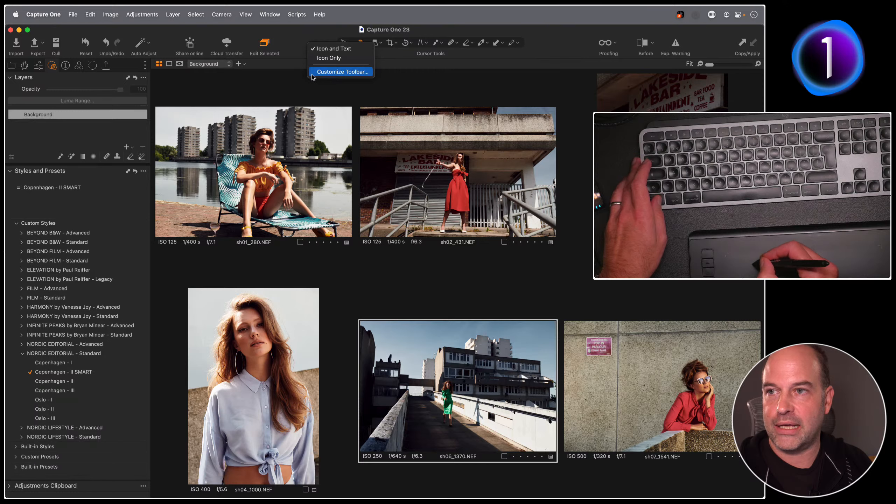
click(287, 57)
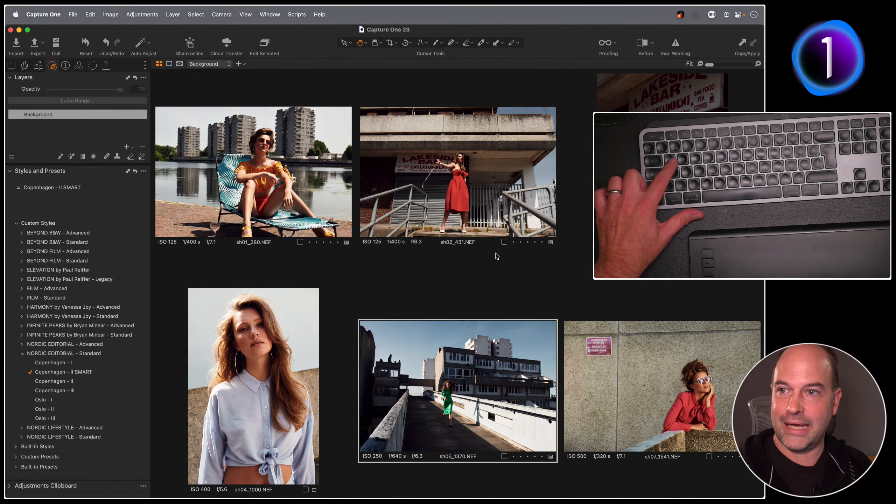
- Use Speed Edit on sh06_1370.NEF to set Exposure to about -0.15 and fine-tune Shadow
key(q)
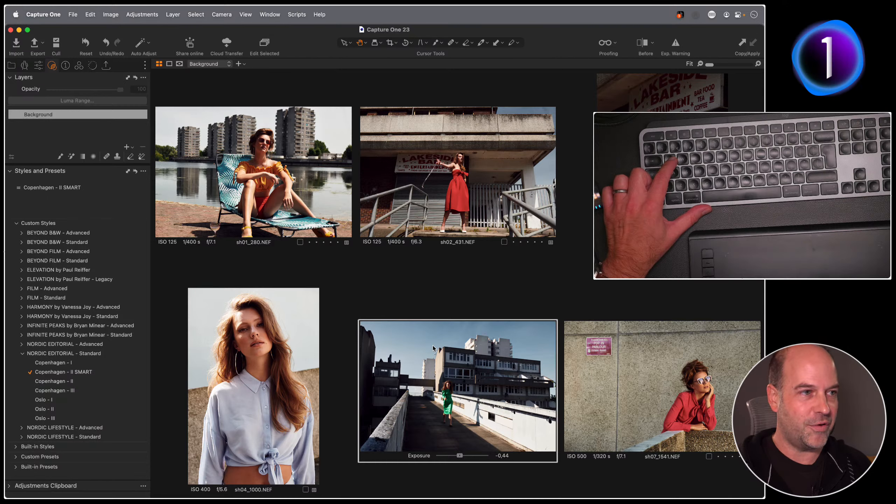
drag(444, 333, 468, 332)
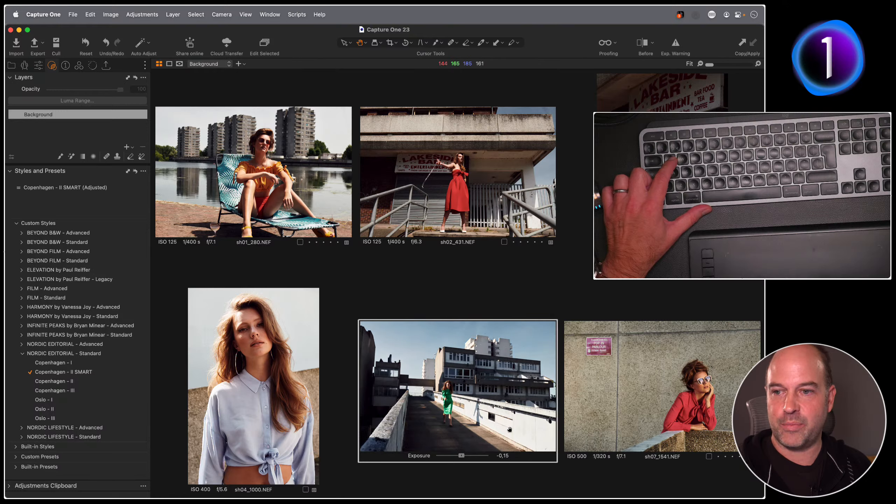
key(s)
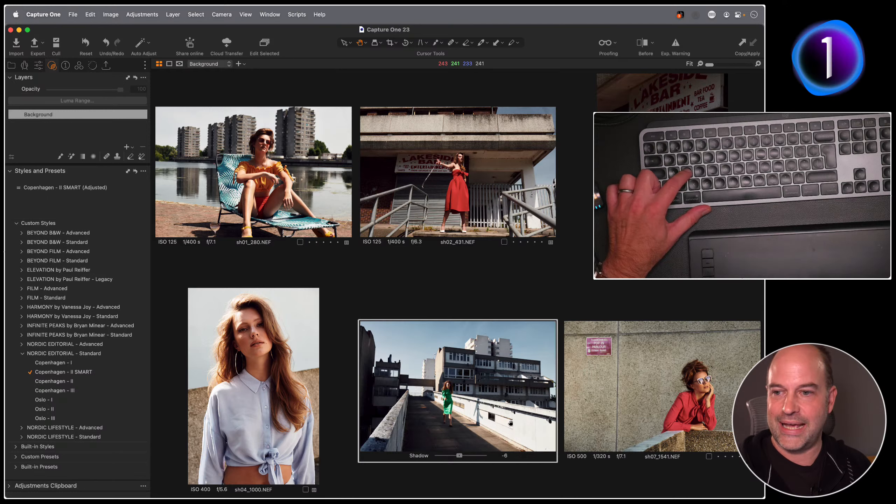
key(h)
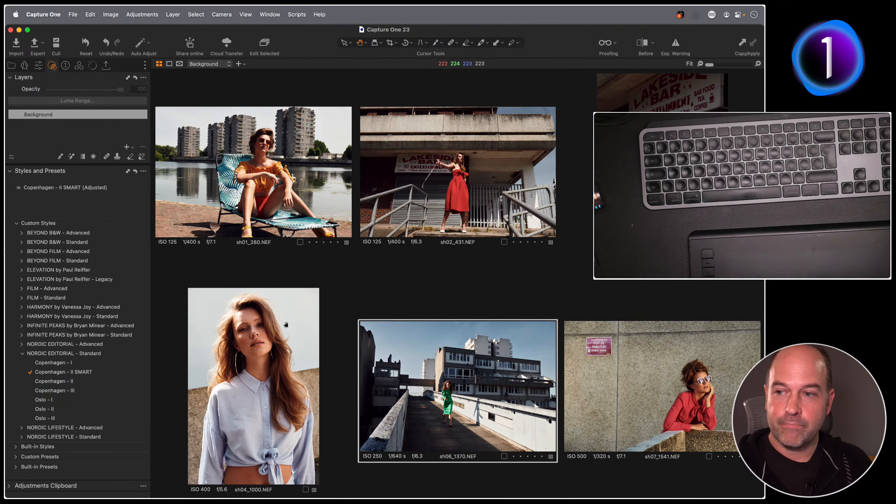
- Select sh05_1242, sh03_645, sh03_807, sh03_886 and sh06_1491 in the thumbnail grid, and show these five together in the viewer
key(alt+super+v)
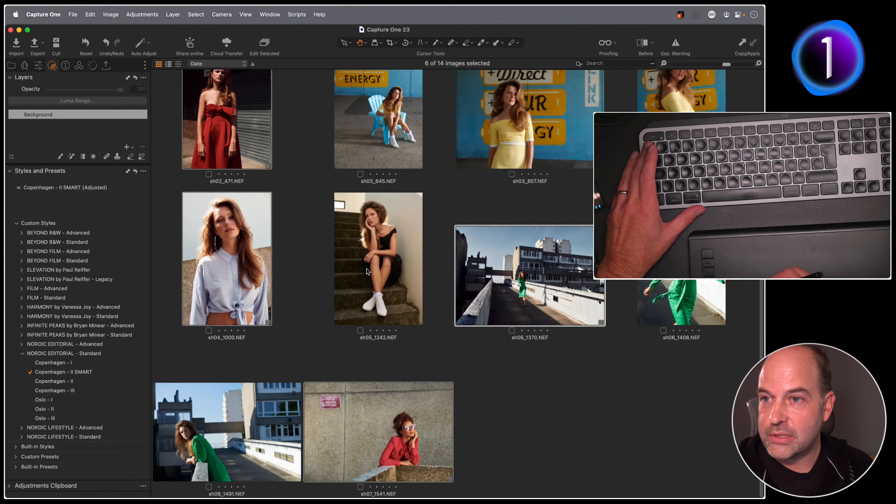
scroll(460, 322, up, 4)
click(391, 356)
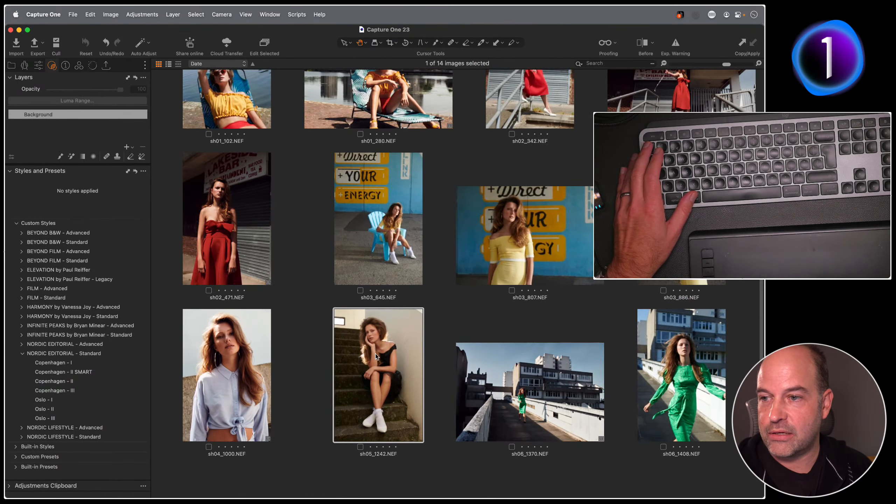
super+click(391, 244)
super+click(503, 241)
scroll(503, 241, up, 3)
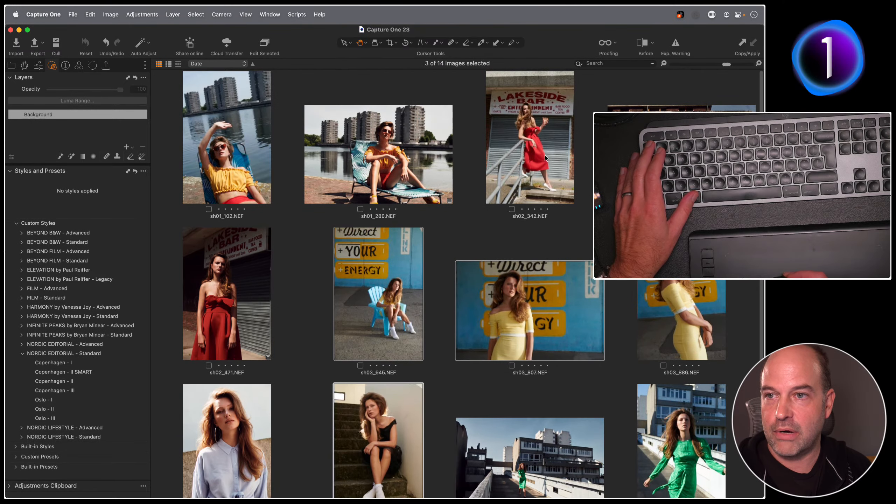
super+click(656, 281)
scroll(431, 282, down, 8)
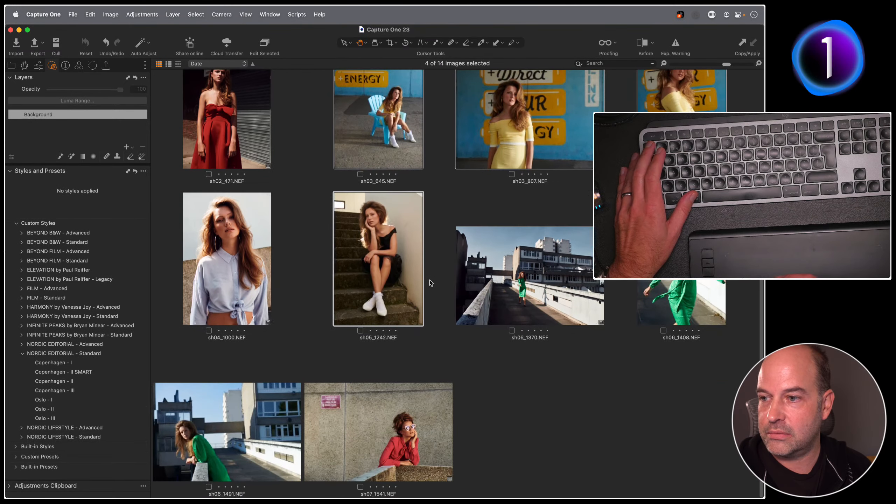
super+click(263, 408)
key(g)
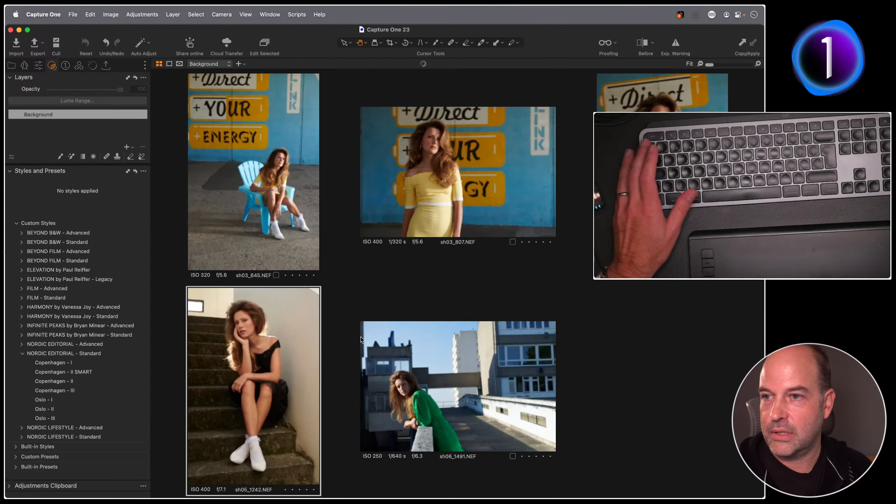
- Apply "Copenhagen - II SMART" to the primary image sh05_1242.NEF, and check the before/after split view, making sh03_645.NEF primary
click(106, 372)
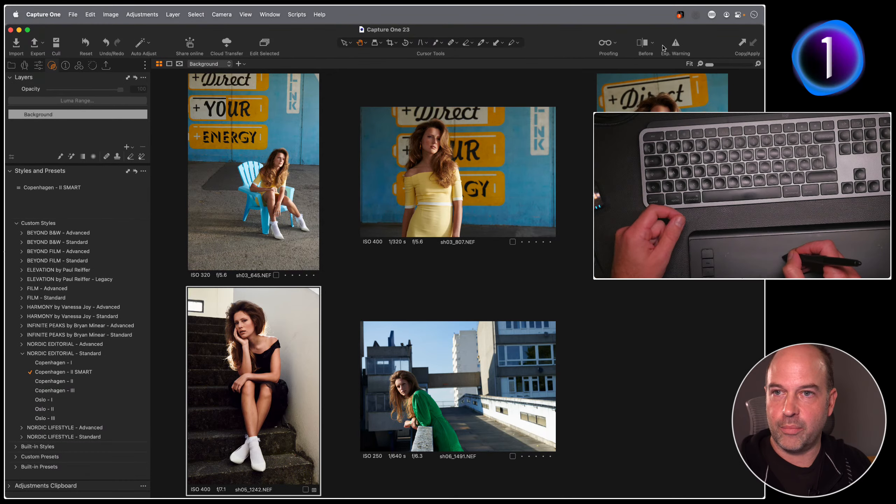
click(643, 43)
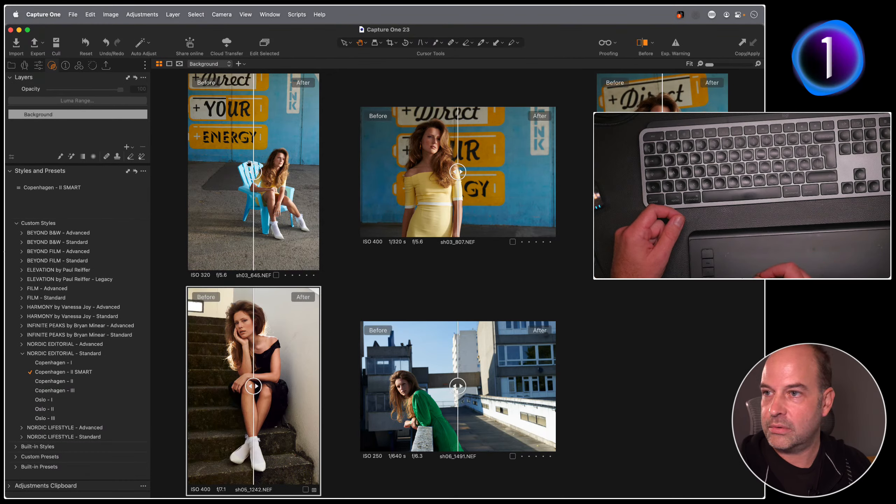
click(653, 43)
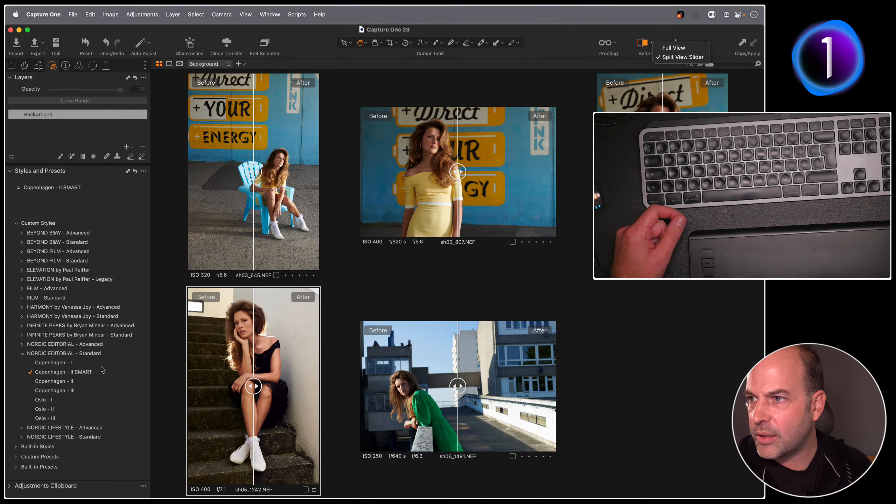
click(254, 171)
mouse_move(257, 172)
mouse_down()
mouse_move(301, 173)
mouse_move(198, 173)
mouse_move(348, 174)
mouse_move(153, 169)
mouse_move(363, 178)
mouse_move(159, 173)
mouse_move(337, 176)
mouse_move(162, 178)
mouse_move(248, 173)
mouse_up()
click(642, 53)
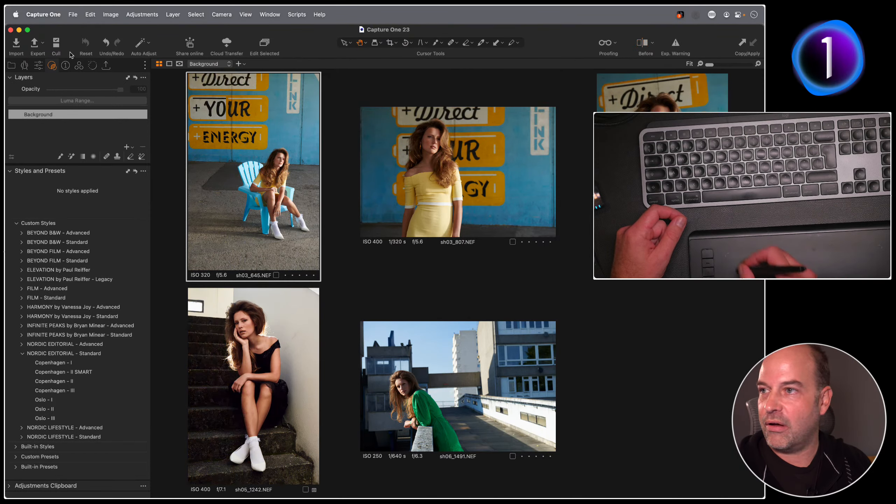
- Bring up the exposure adjustment tools and step through the five images to examine their settings, returning to sh03_645.NEF
click(39, 66)
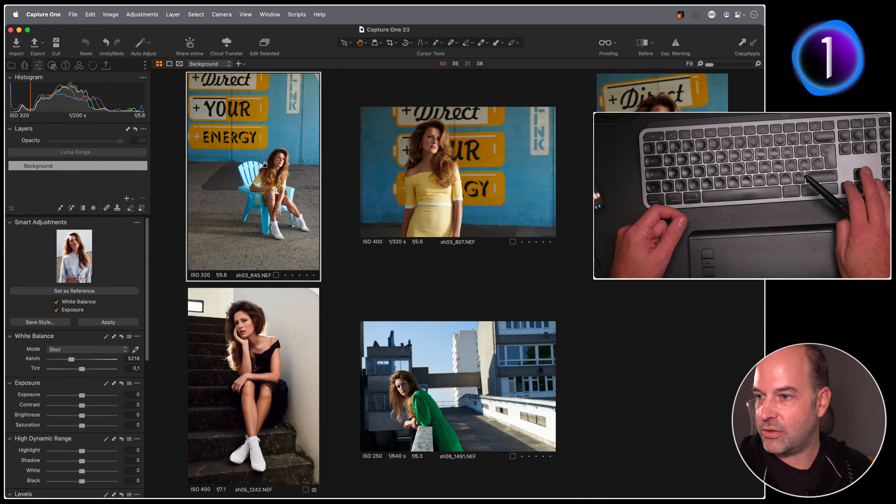
key(Right)
key(Right)
key(Right)
key(Right)
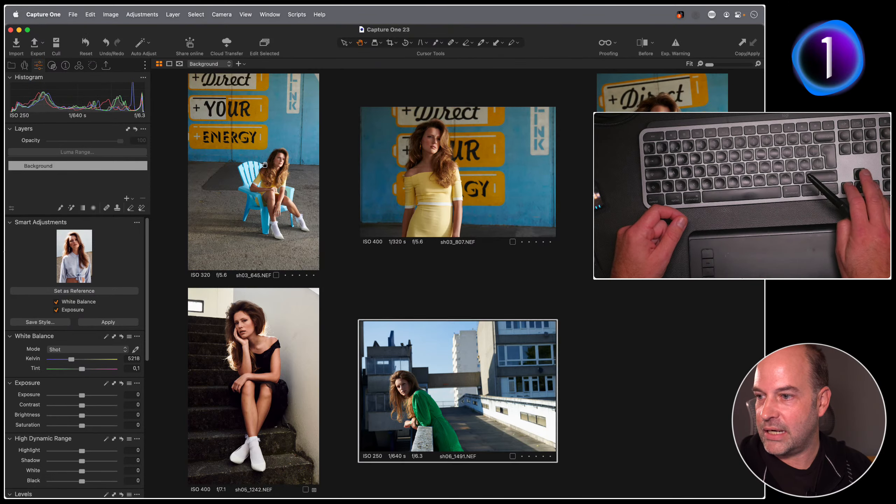
key(Left)
key(Left)
key(Left)
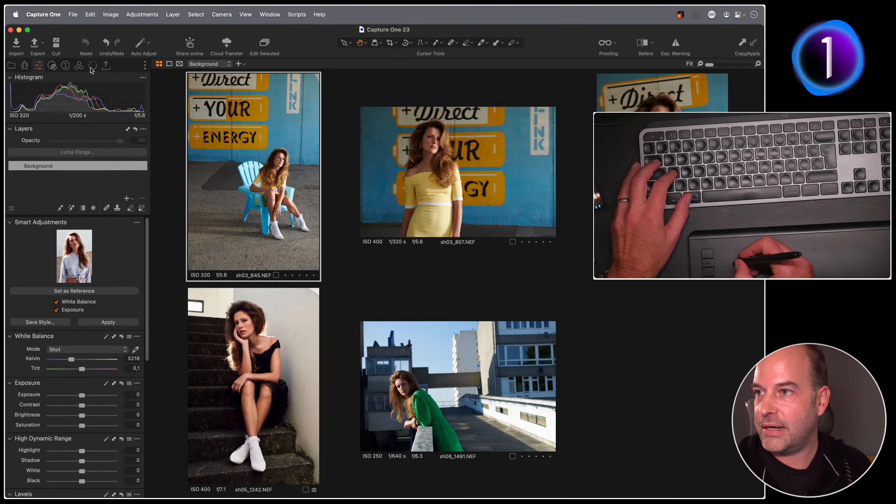
- Remove "Copenhagen - II SMART" from sh05_1242.NEF, and apply that style to all five selected images with Edit Selected enabled
click(52, 65)
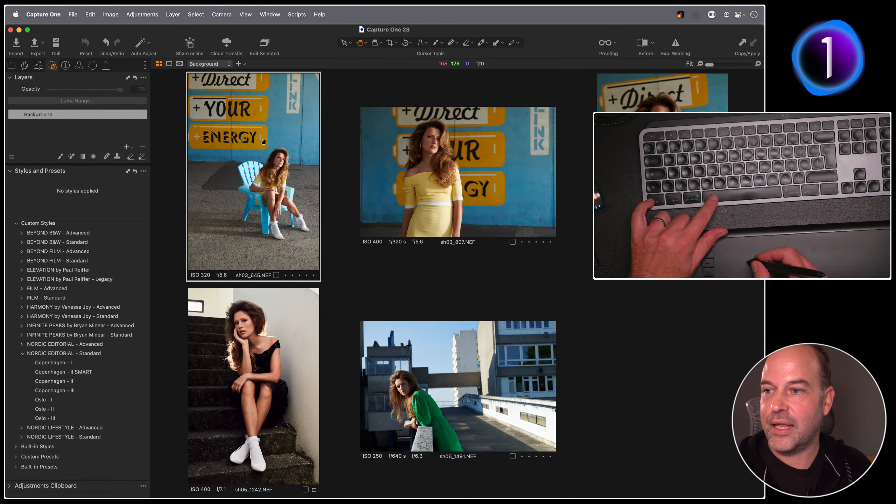
click(256, 343)
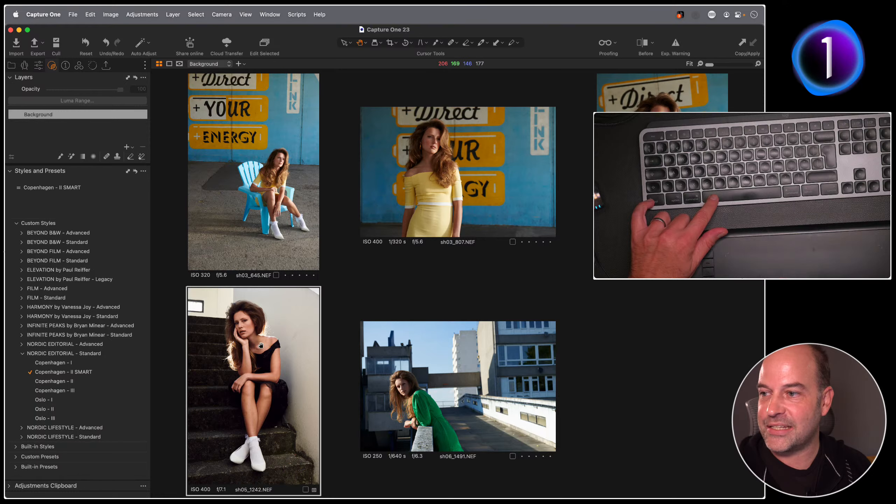
click(128, 375)
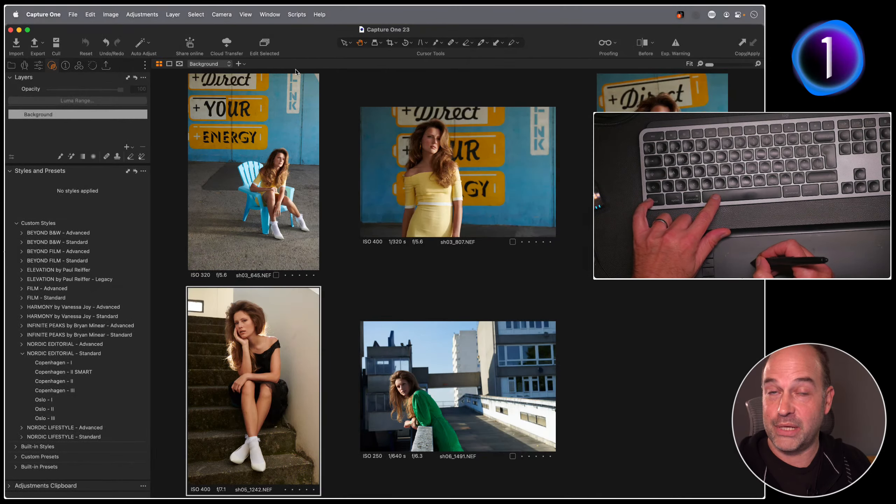
click(279, 52)
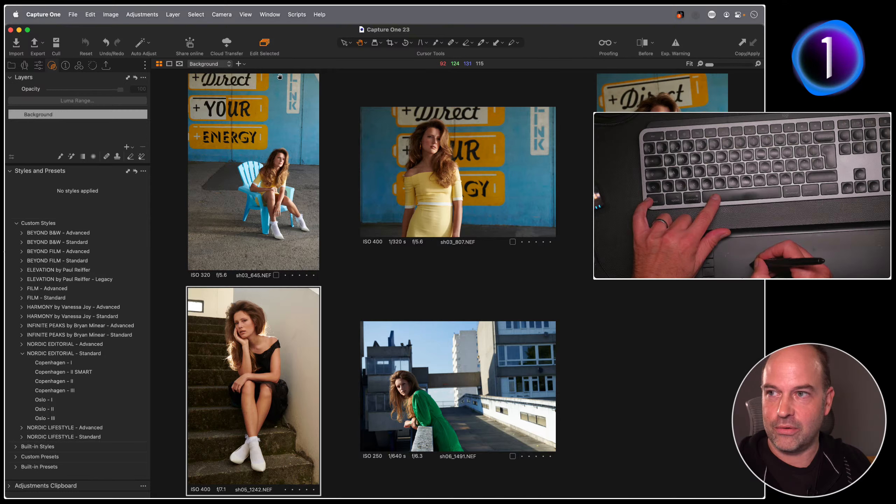
click(120, 372)
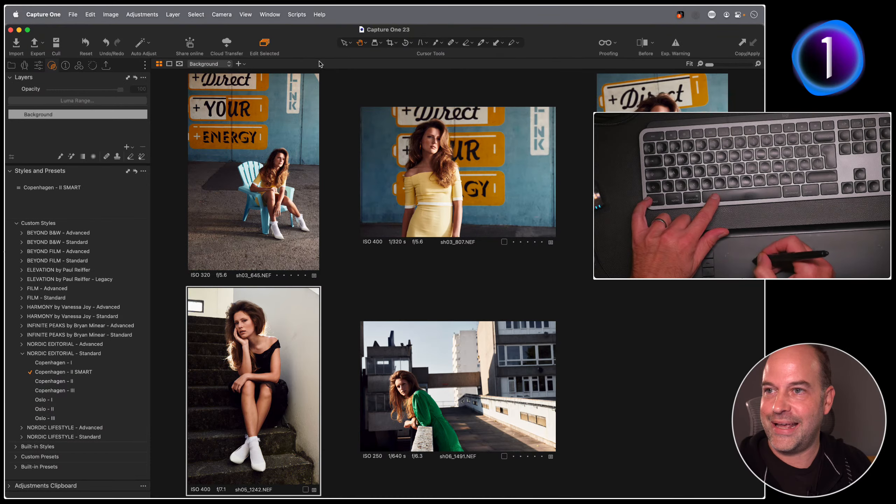
- Compare the five styled images in the before/after split view, and turn the split view off again
key(y)
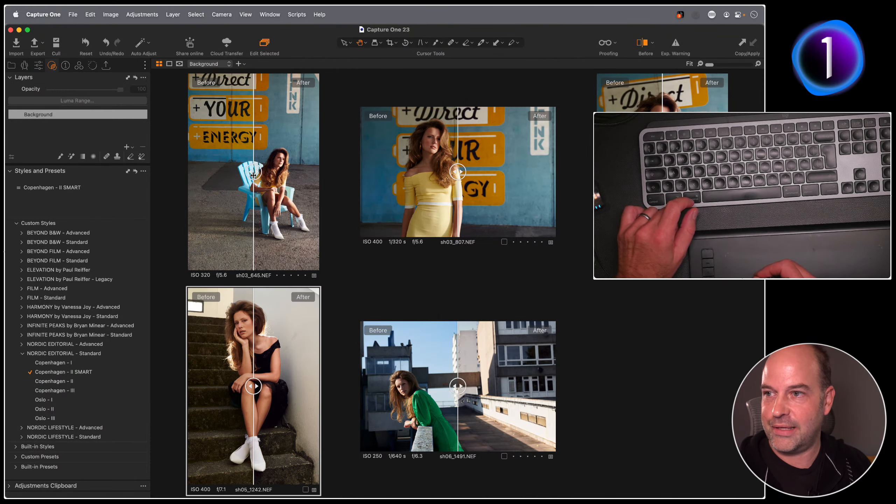
mouse_move(253, 174)
mouse_down()
mouse_move(314, 174)
mouse_move(187, 173)
mouse_move(340, 176)
mouse_move(169, 174)
mouse_move(320, 173)
mouse_move(171, 171)
mouse_move(260, 169)
mouse_up()
click(642, 43)
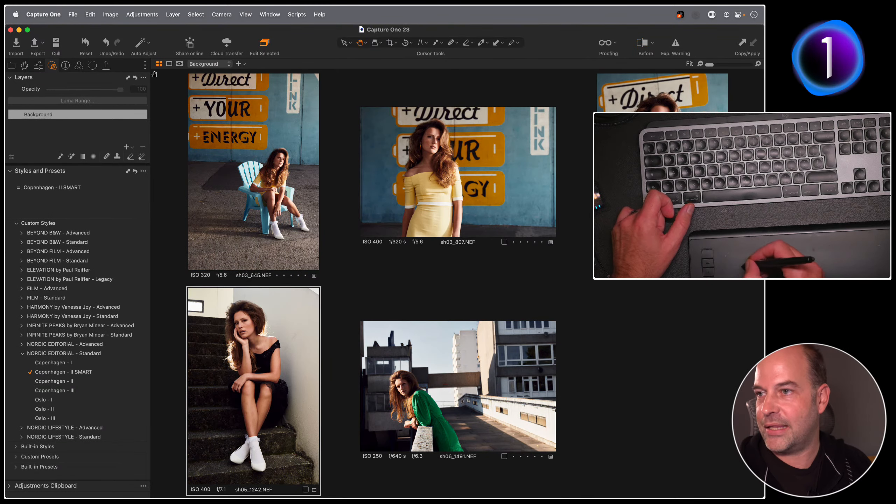
- Bring up the exposure adjustment tools and step through the five styled images to examine their individual White Balance and Exposure values
click(38, 65)
click(270, 161)
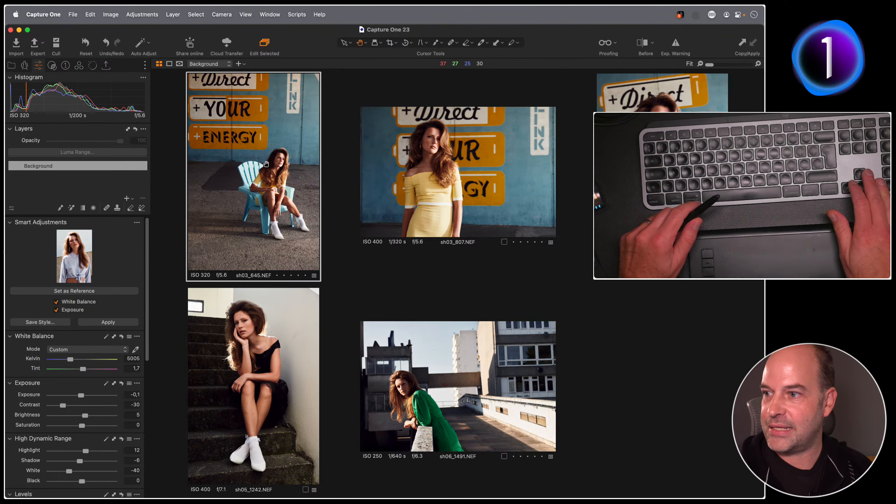
key(Right)
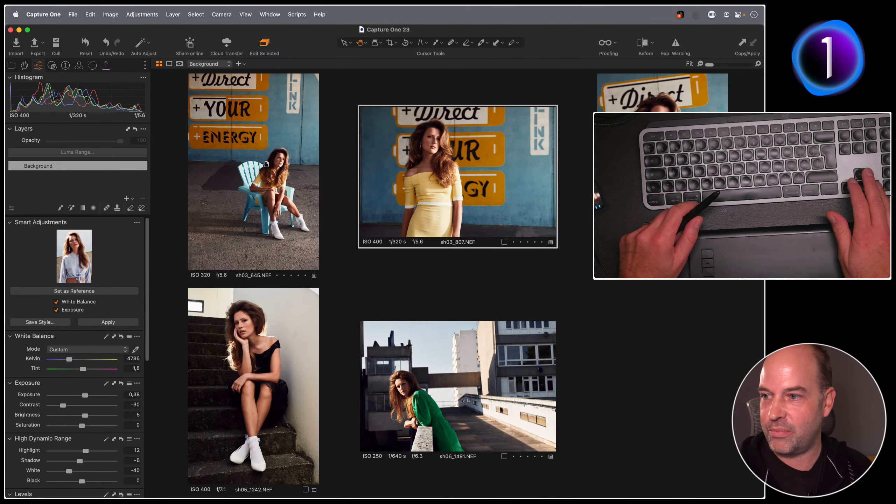
key(Right)
key(Left)
key(Right)
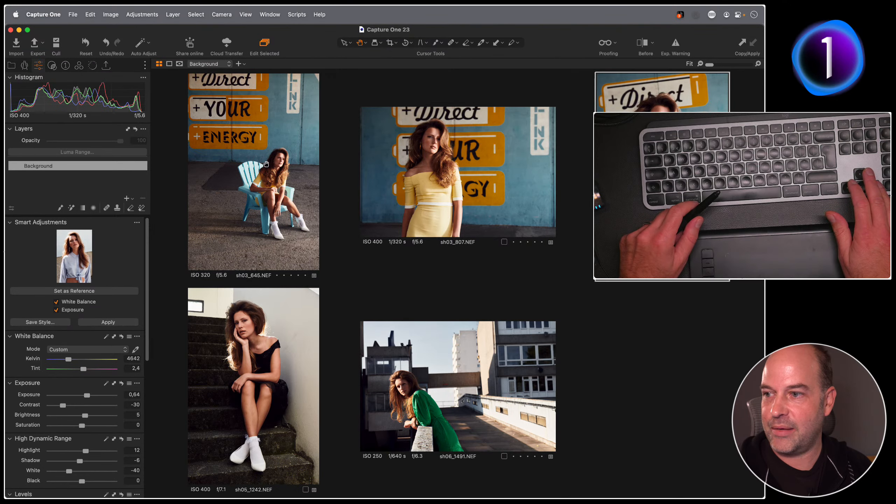
key(Right)
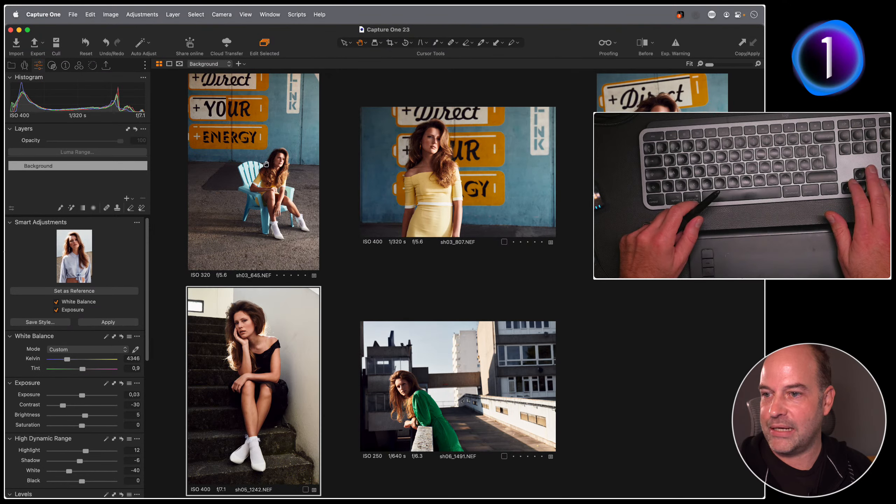
key(Right)
key(Left)
key(Left)
key(Left)
key(Left)
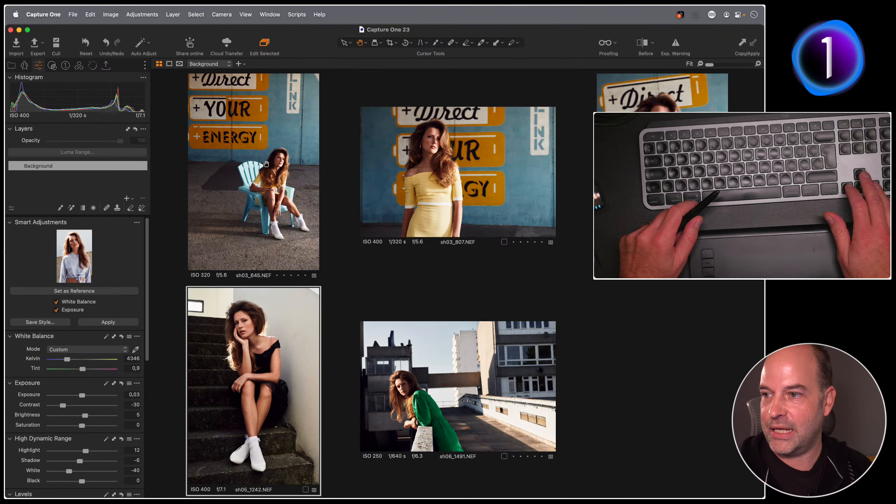
key(Right)
key(Right)
key(Right)
key(Right)
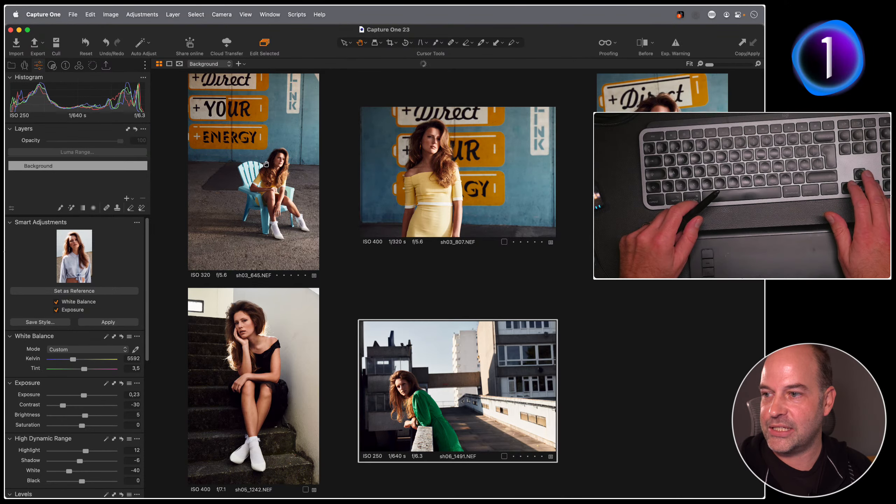
key(Left)
key(Right)
key(Left)
key(Left)
key(Left)
key(Left)
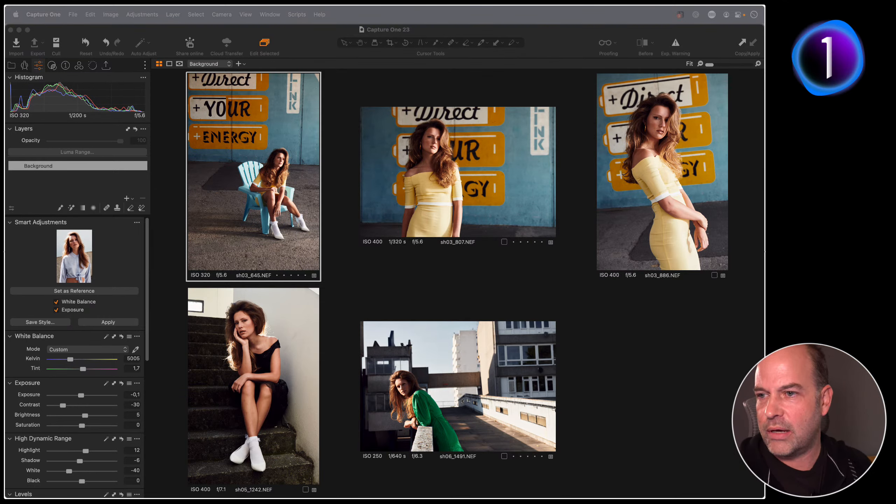
- Open the first album in the Smart Adjustments project and select Nikon 0320.NEF
click(366, 286)
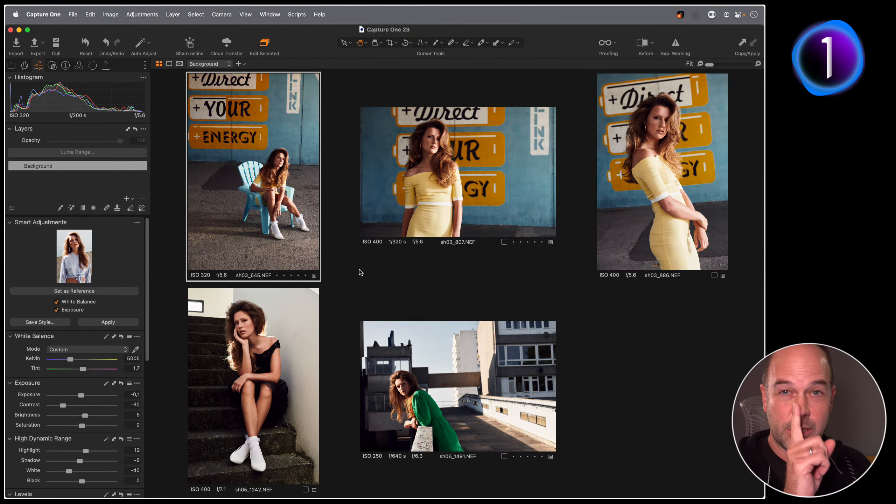
click(12, 65)
click(78, 257)
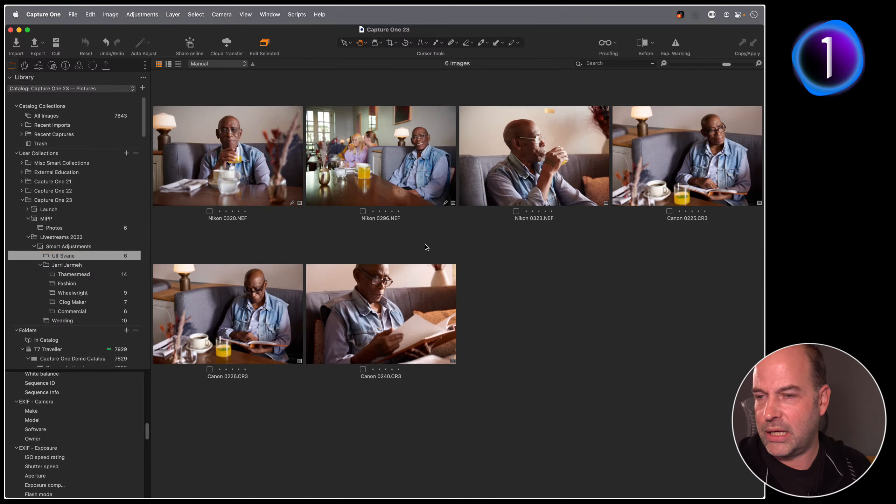
click(210, 142)
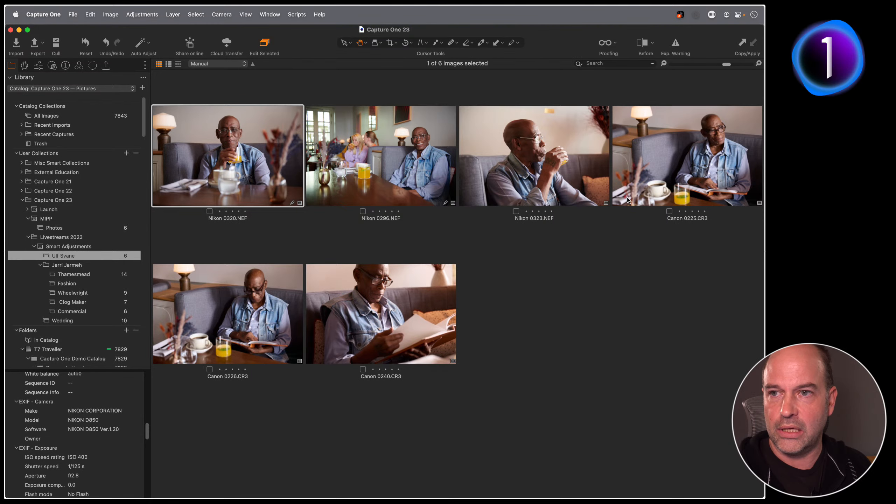
- Return to the Thamesmead album, select sh04_1000.NEF, and show it alone in the viewer alongside the Styles and Presets tool
click(92, 275)
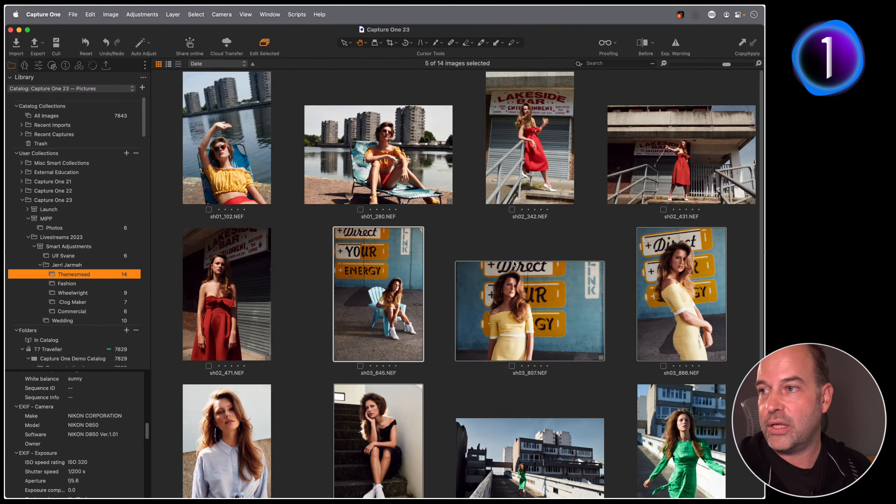
click(300, 275)
scroll(272, 323, down, 3)
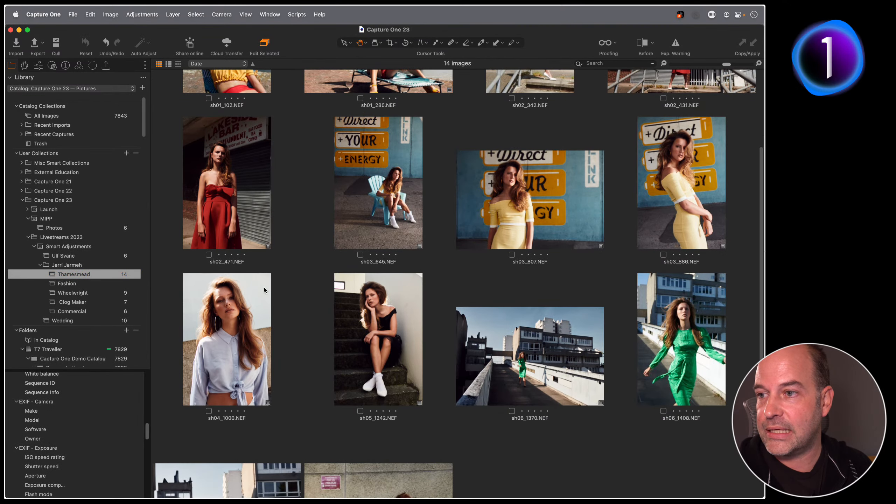
click(240, 333)
click(53, 66)
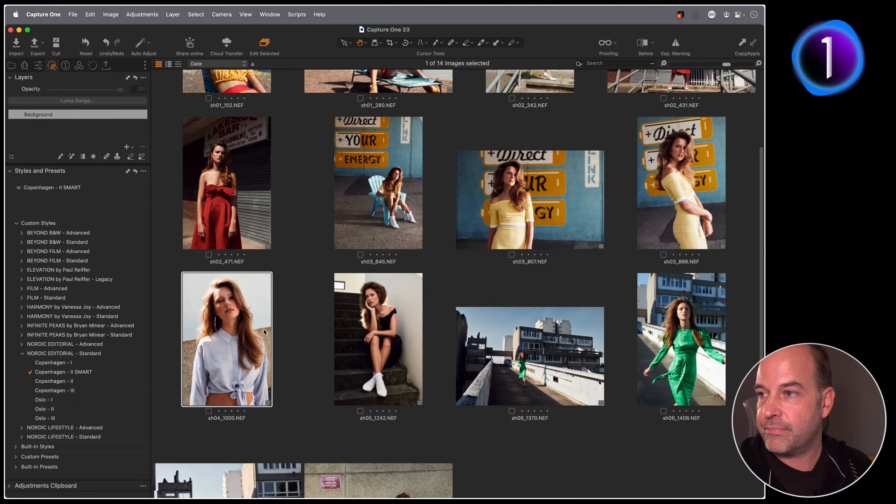
click(283, 351)
click(238, 347)
double_click(238, 346)
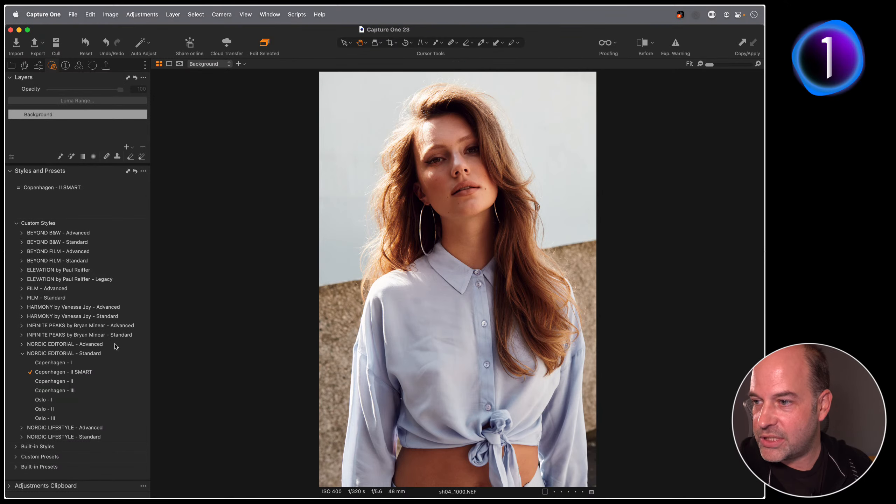
- Expand the NORDIC EDITORIAL - Advanced styles, and replace the existing style on sh04_1000.NEF with Copenhagen (50%)
click(22, 354)
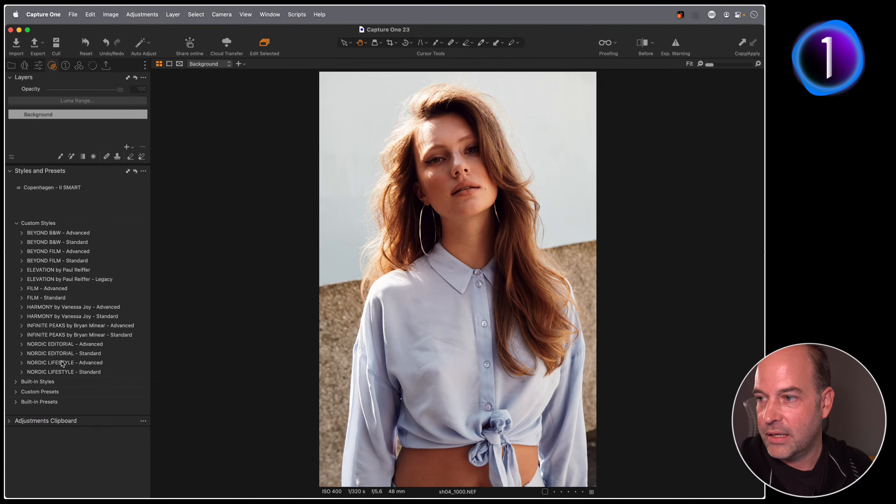
key(F1)
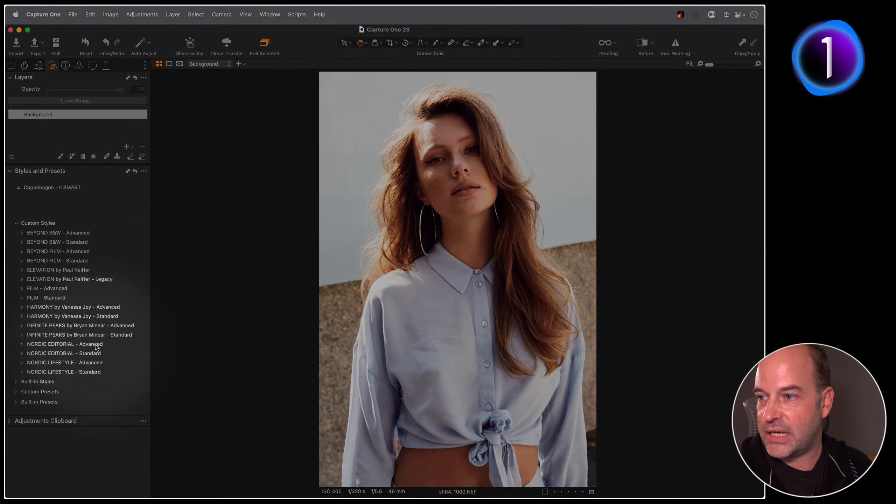
key(F1)
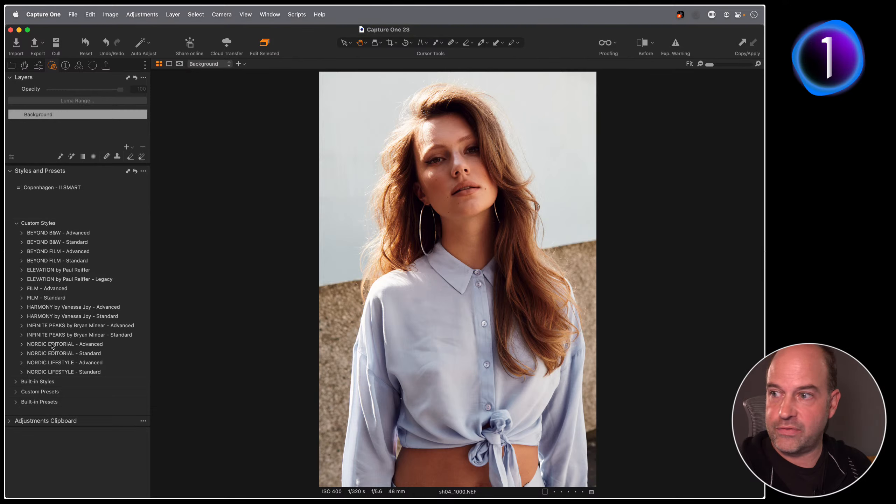
click(24, 344)
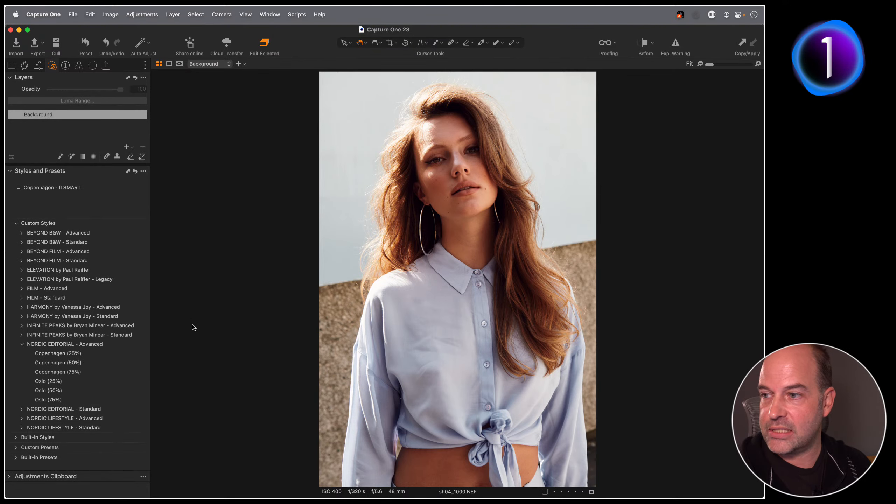
click(107, 363)
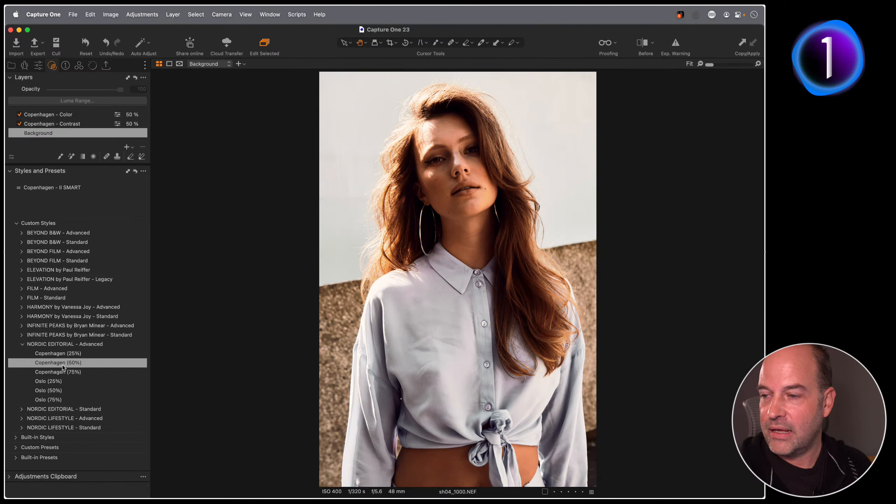
click(96, 363)
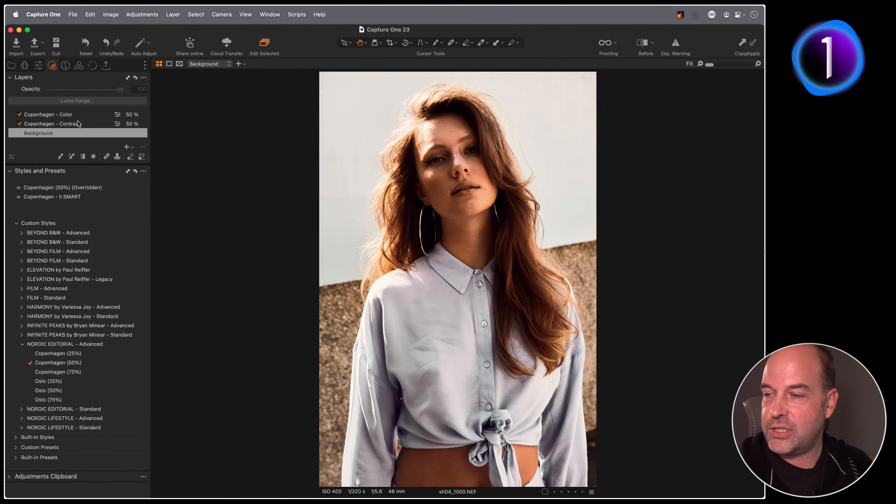
click(103, 49)
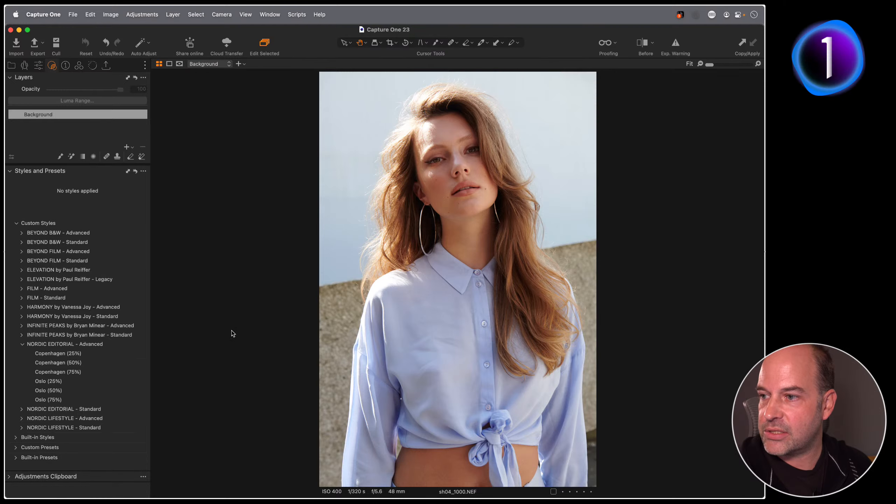
key(super+shift+z)
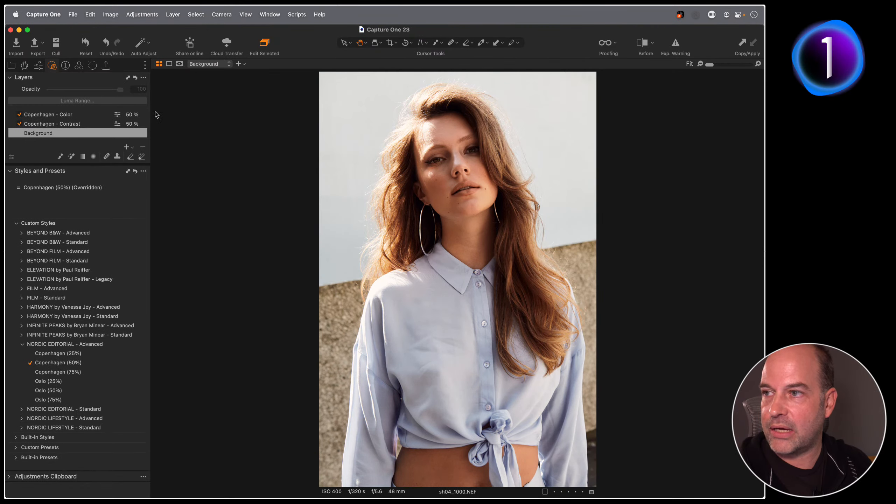
- Set the opacity of the Copenhagen - Contrast layer to 53% and the Copenhagen - Color layer to 45%
click(39, 125)
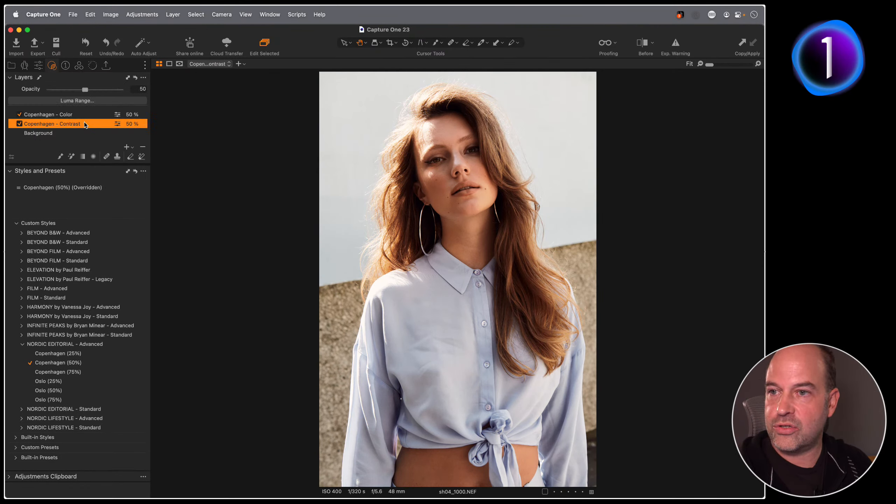
click(72, 115)
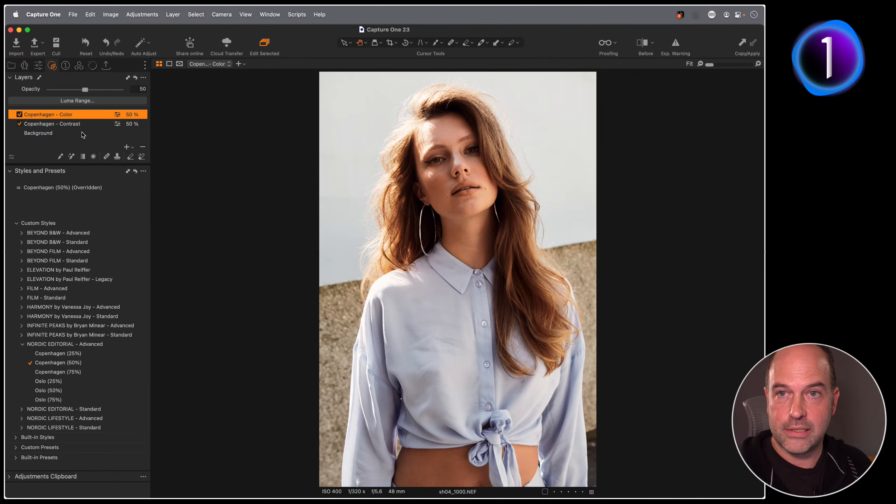
click(78, 125)
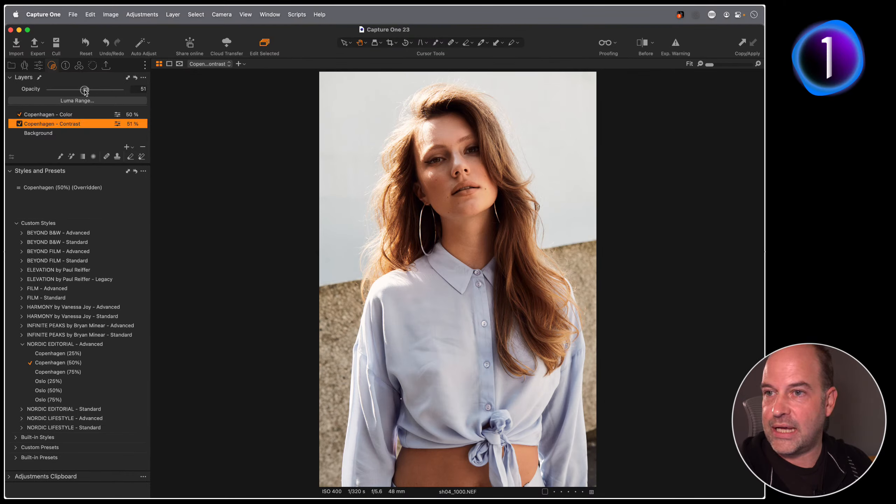
mouse_move(85, 89)
mouse_down()
mouse_move(120, 93)
mouse_move(44, 93)
mouse_move(129, 93)
mouse_move(50, 91)
mouse_move(82, 91)
mouse_up()
click(78, 116)
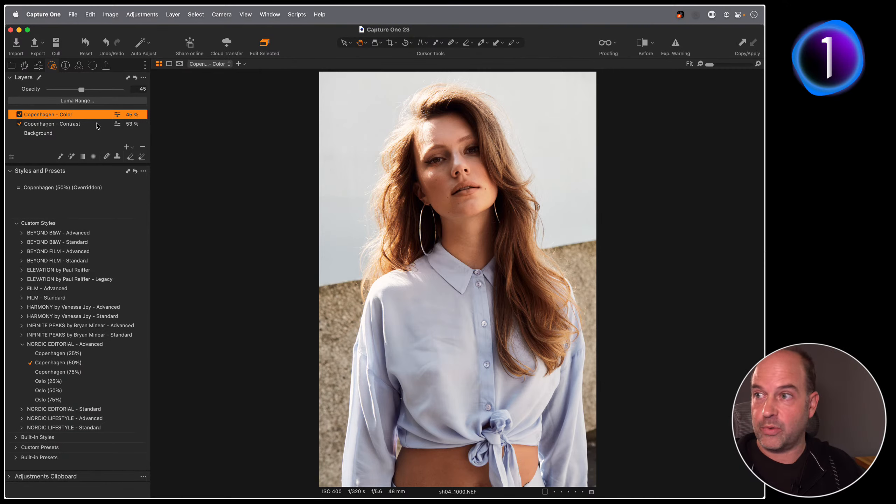
- Set the restyled sh04_1000.NEF as the reference for Smart Adjustments
click(39, 65)
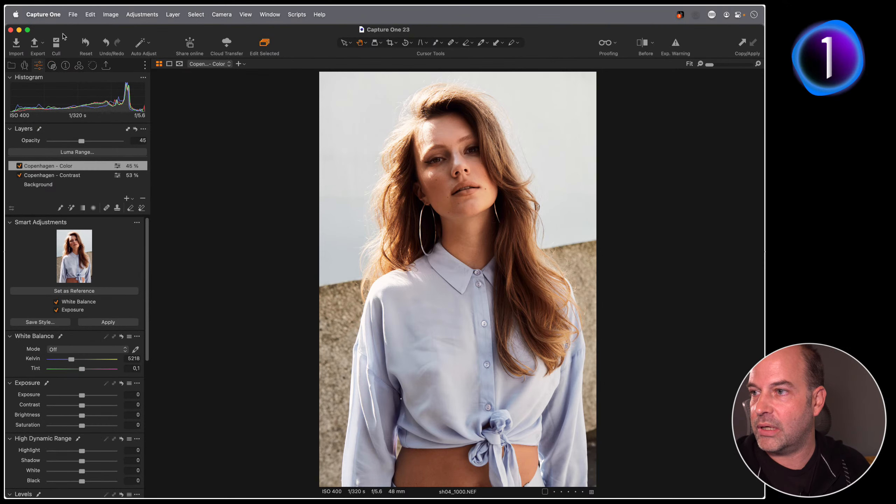
click(79, 291)
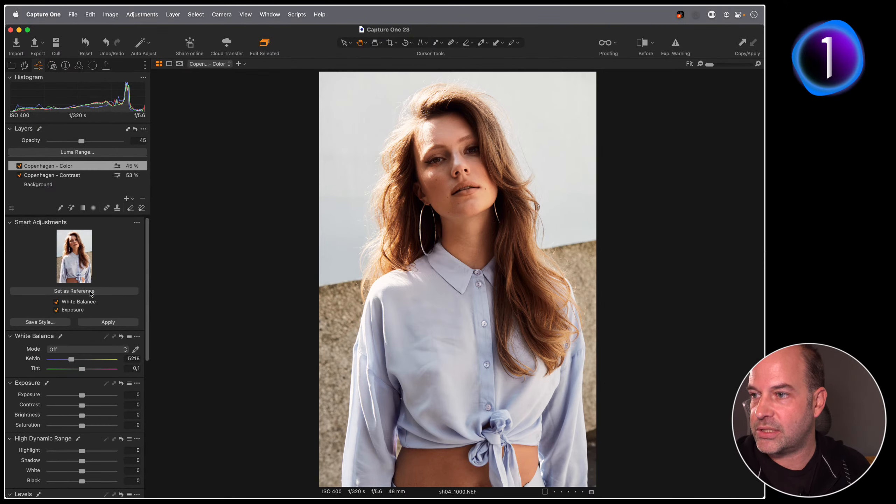
- On the Copenhagen - Color layer, set exposure to -0,17 and white balance to 4914 Kelvin, and reset the image as the Smart Adjustments reference
drag(81, 395, 80, 395)
drag(71, 359, 70, 359)
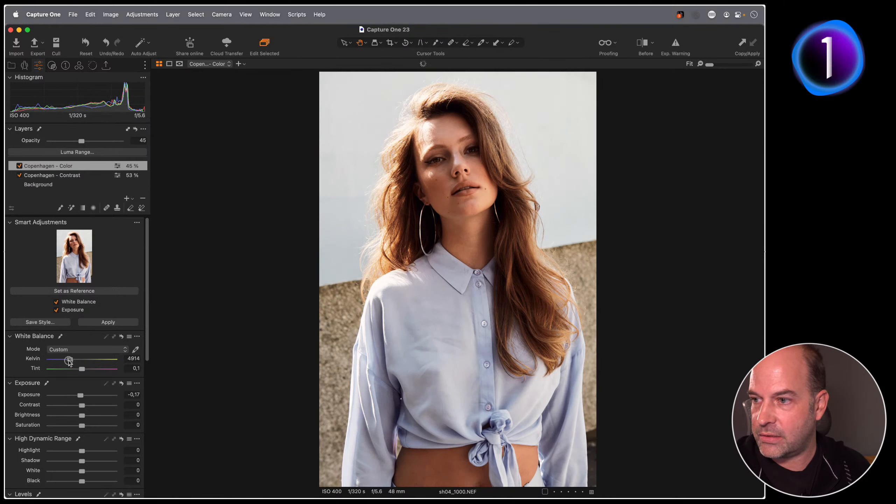
click(69, 292)
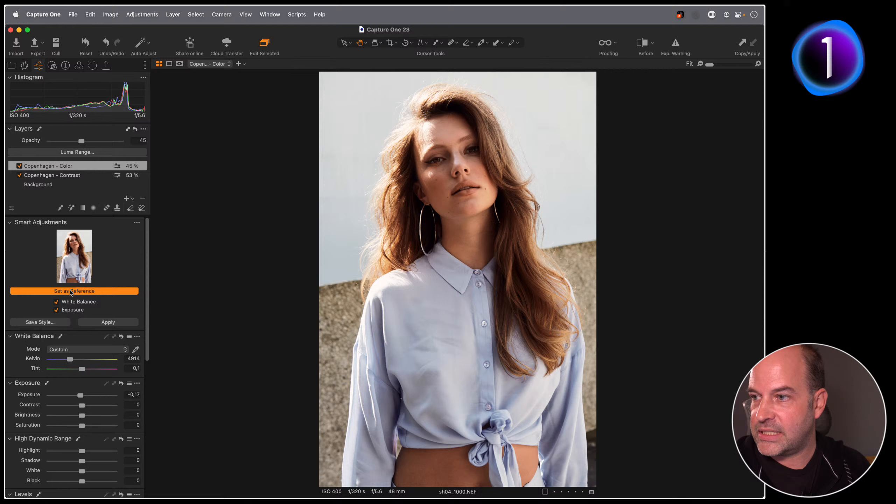
- Review which smart adjustments and layers a style saved from sh04_1000 would include, and leave without saving it
click(43, 325)
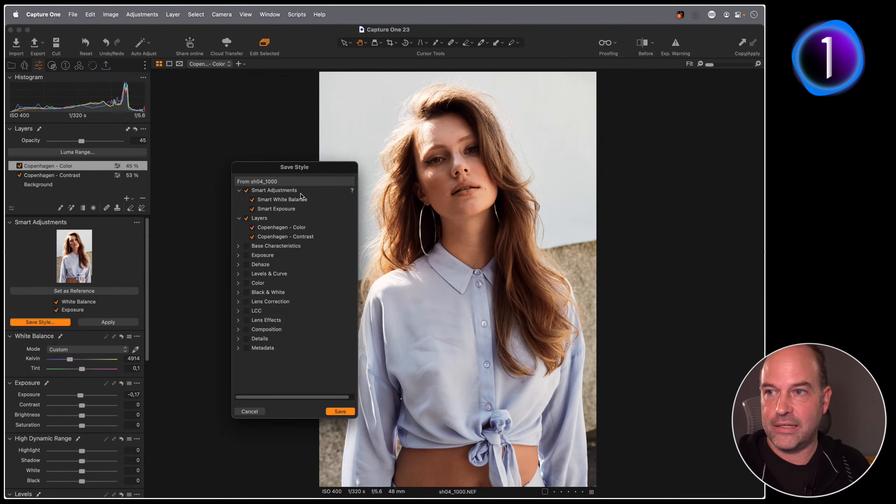
click(249, 413)
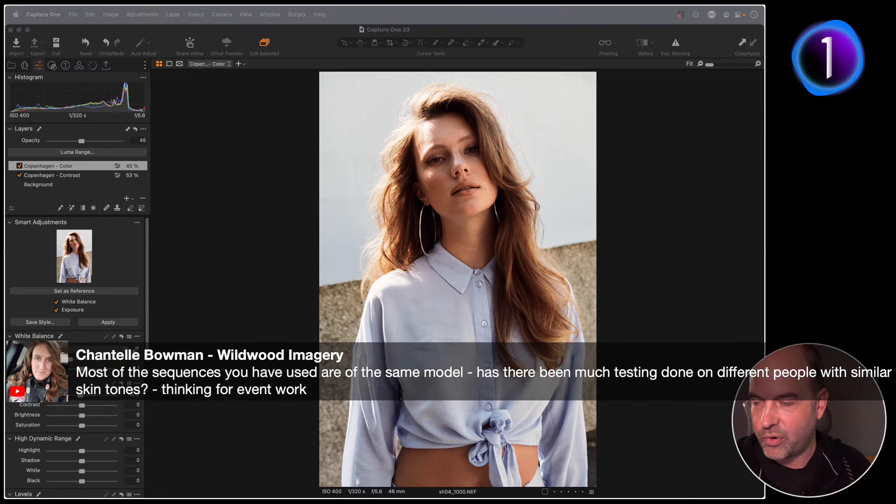
click(246, 199)
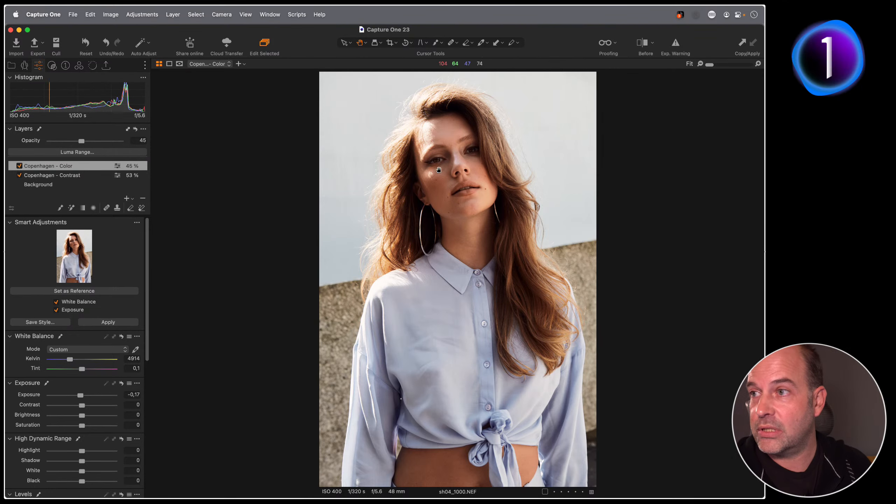
- Collapse the open custom style groups in Styles and Presets, leaving only NORDIC EDITORIAL - Standard expanded
click(52, 66)
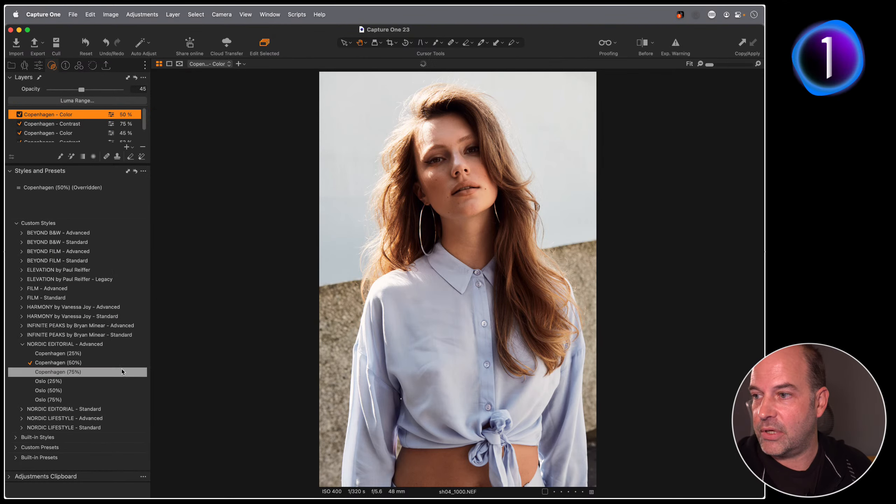
click(21, 419)
click(21, 410)
click(22, 410)
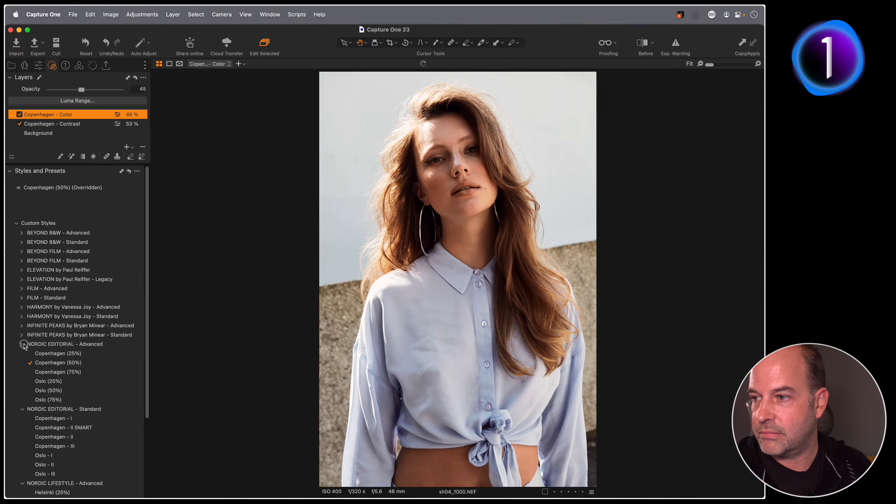
click(22, 344)
click(22, 363)
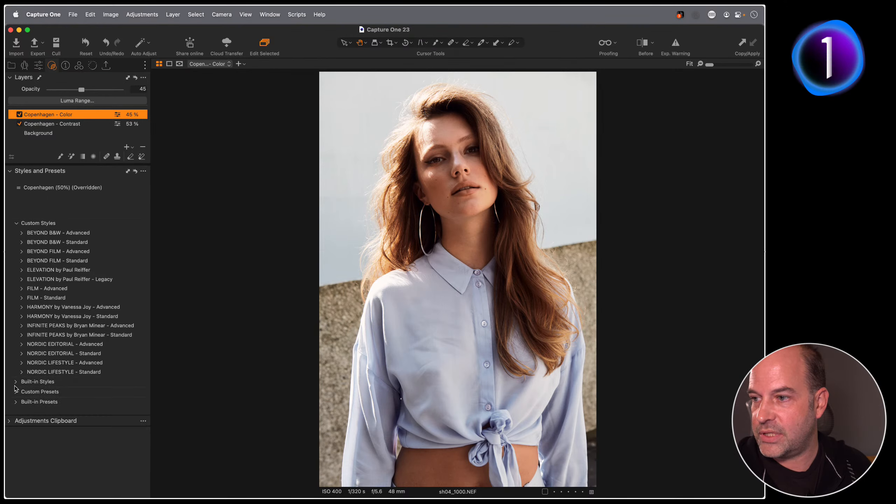
click(22, 354)
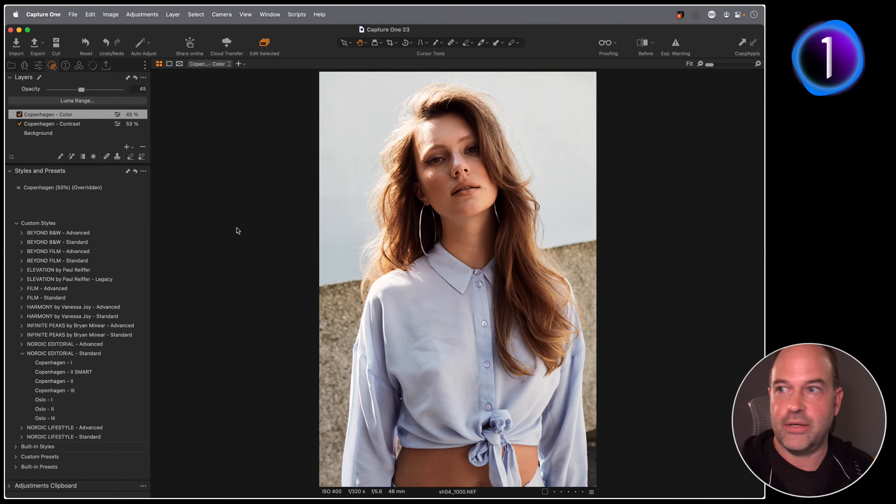
- Start an image import and choose the Fashion folder as its source for review
click(21, 46)
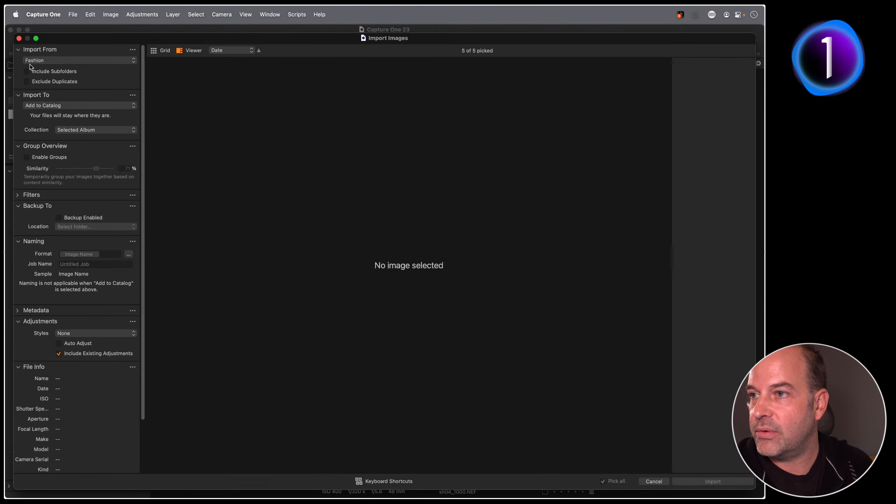
click(116, 63)
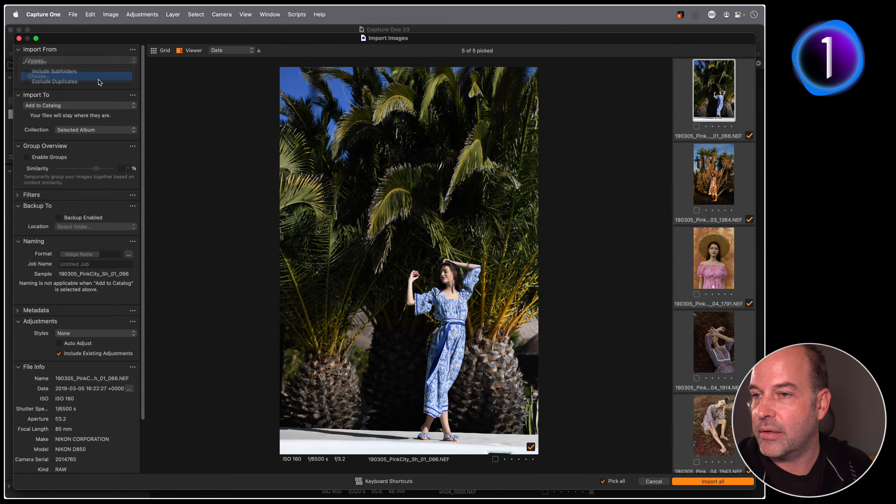
click(100, 77)
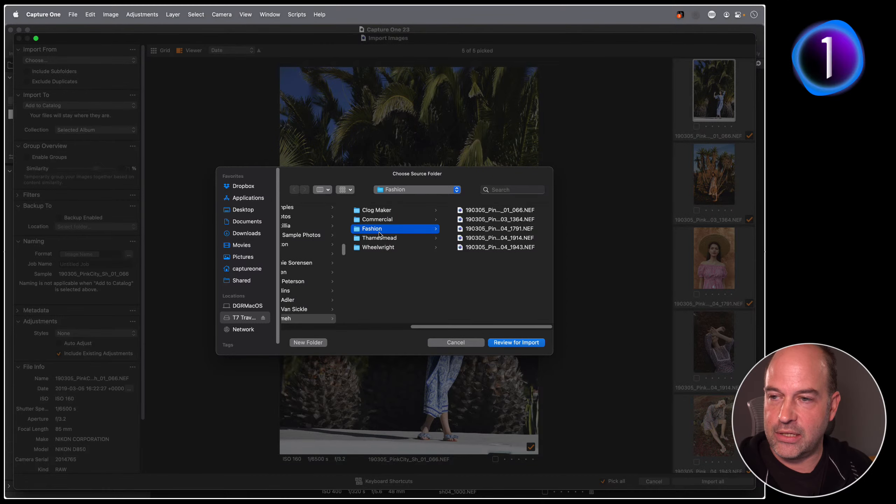
click(515, 341)
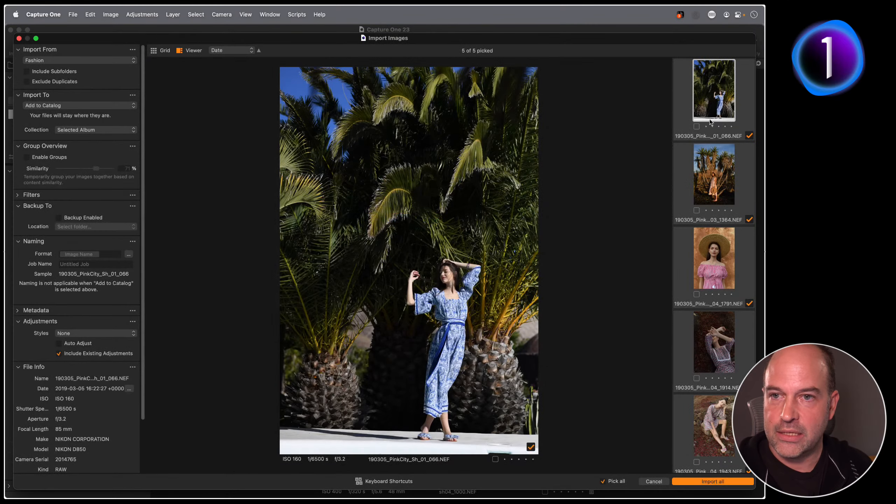
- Browse the Fashion images in the import preview to compare their lighting, colours and exposure
click(713, 152)
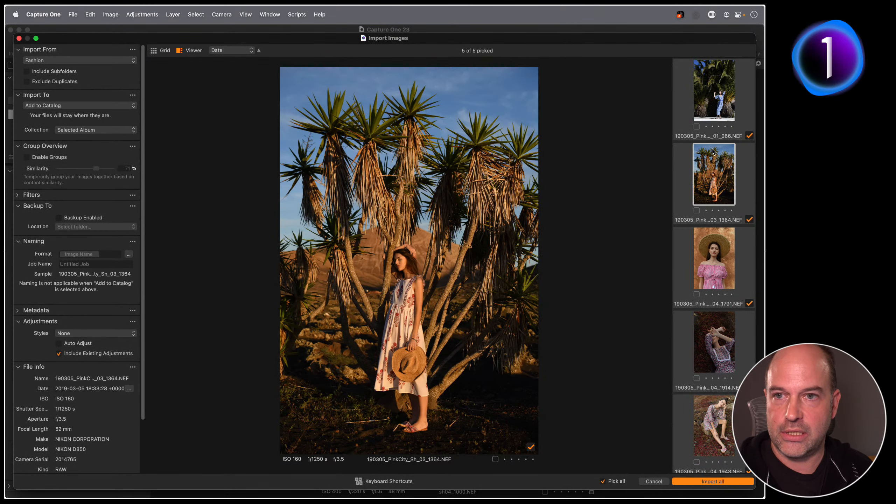
key(Down)
key(Down)
key(Down)
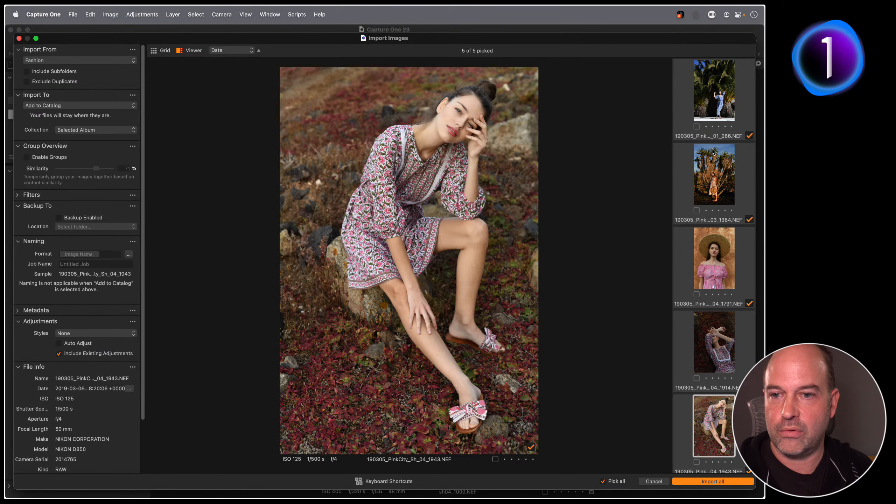
key(Up)
key(Up)
key(Up)
key(Up)
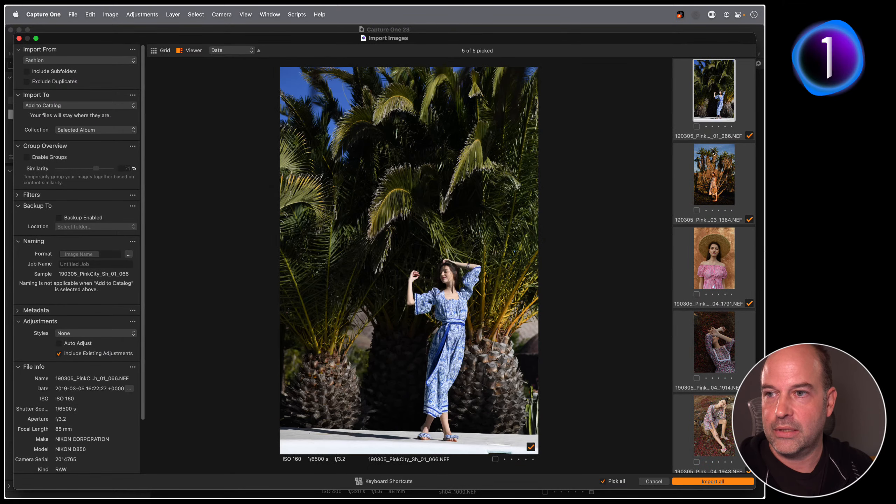
key(Down)
key(Down)
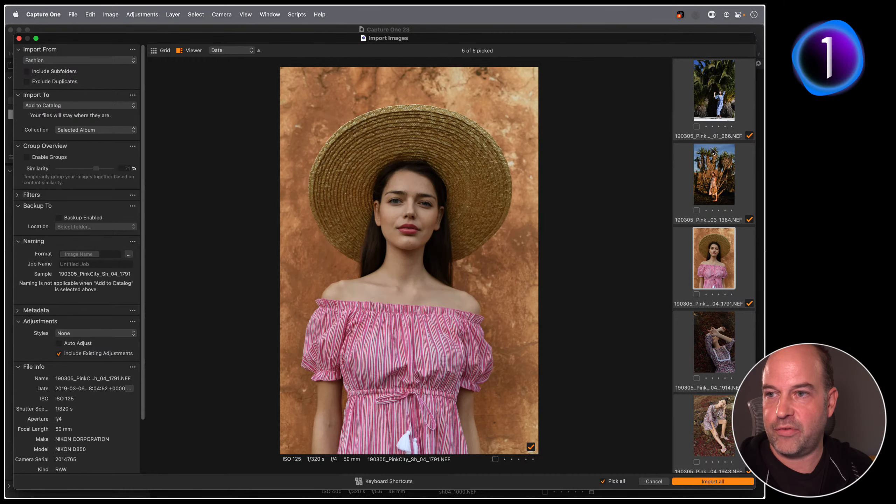
key(Down)
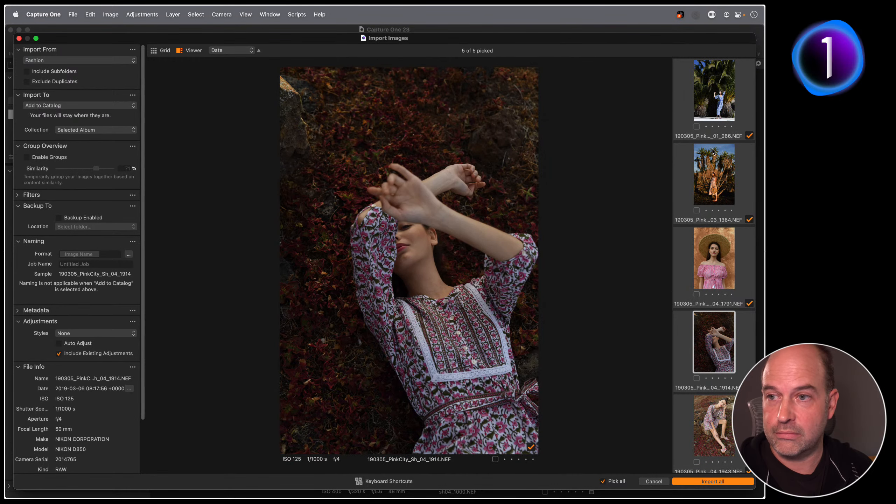
key(Down)
key(Up)
key(Up)
key(Up)
key(Up)
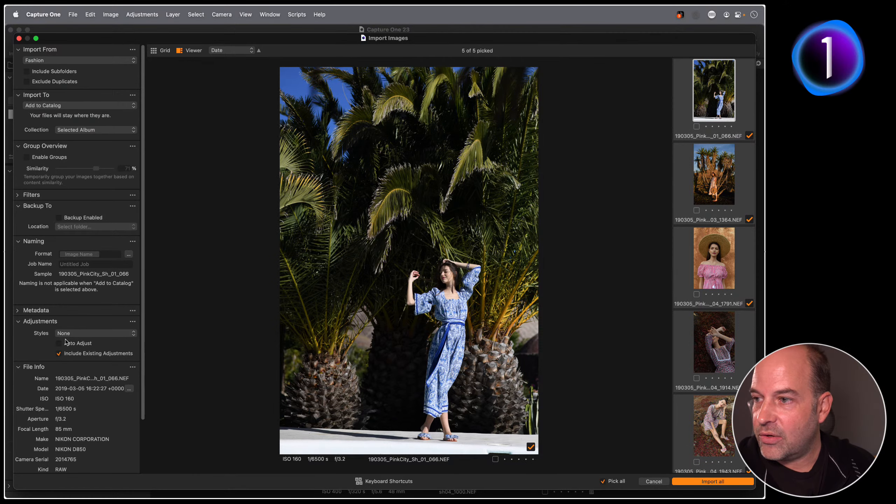
- Have the import apply the custom style Copenhagen - II SMART from NORDIC EDITORIAL - Standard
click(74, 335)
mouse_move(82, 350)
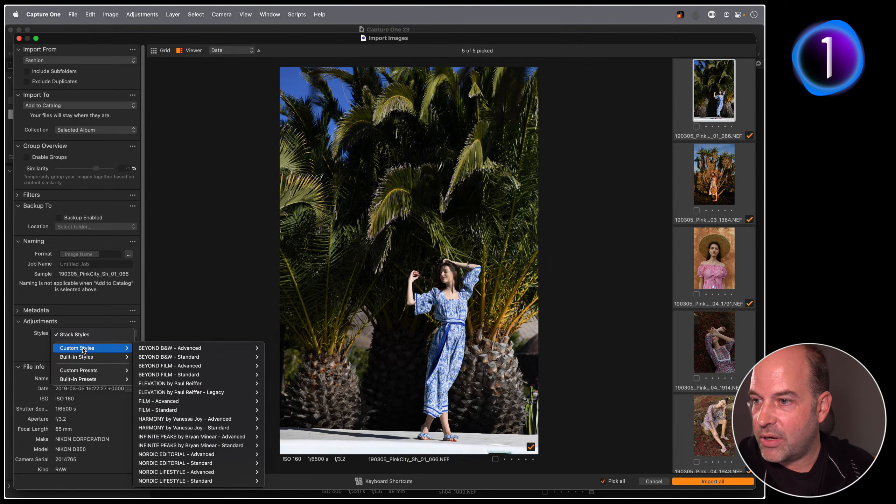
mouse_move(204, 366)
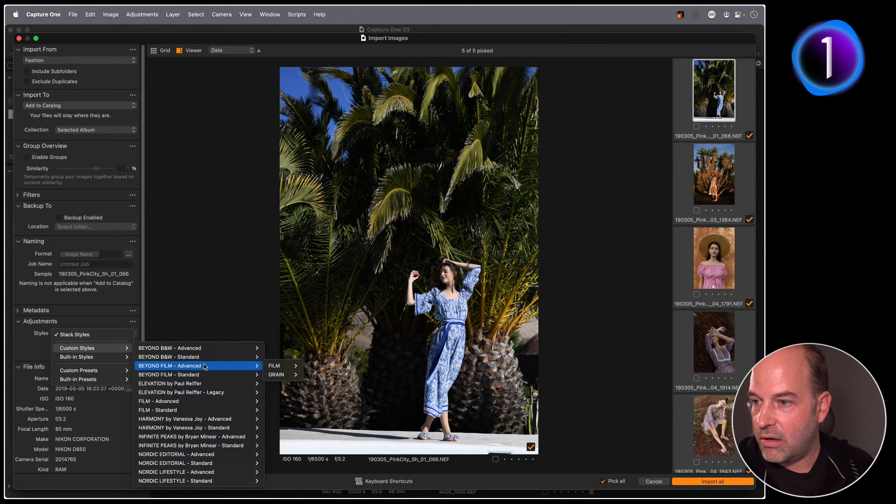
mouse_move(211, 464)
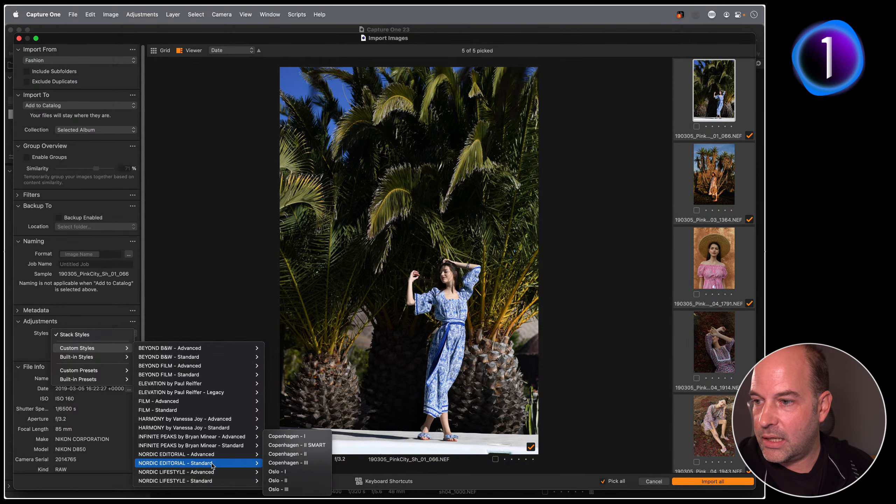
click(318, 446)
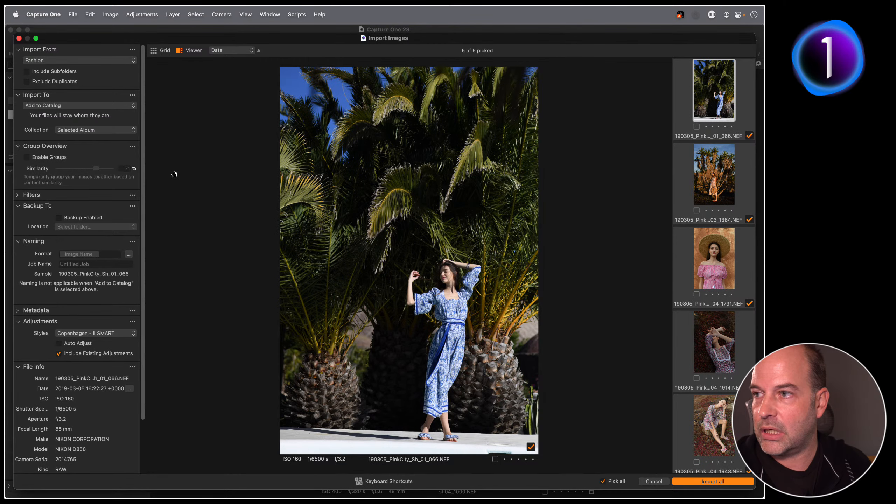
- Set the import collection to Recent Imports Only and import all the picked Fashion images
click(95, 129)
click(103, 113)
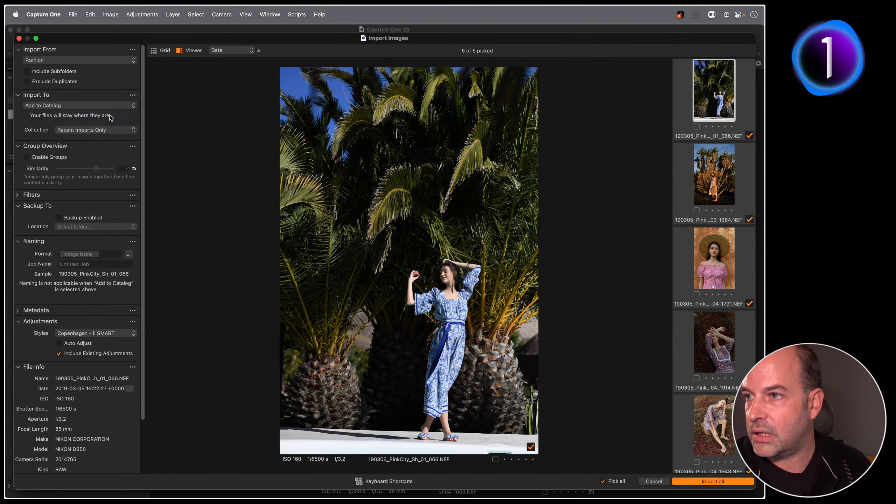
click(704, 484)
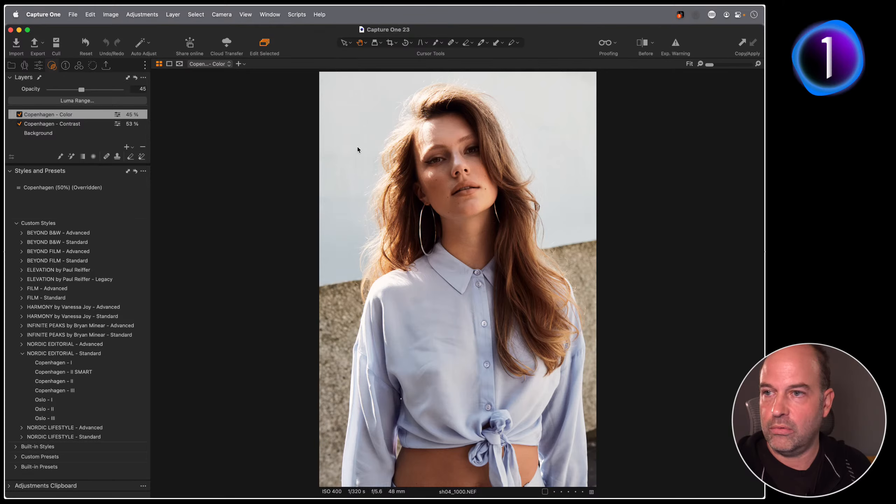
- Show the browser, open the imported 190305_PinkCity_Sh_01_066.NEF, and check which style is applied to it
key(super+b)
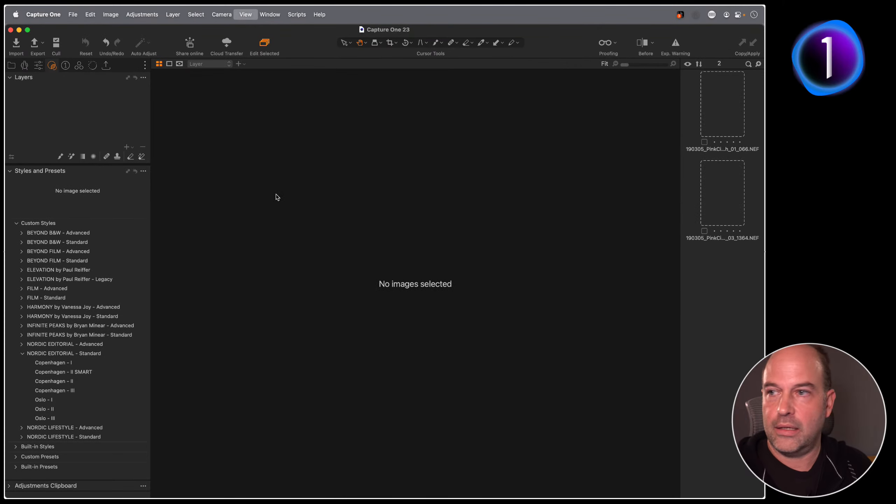
click(12, 66)
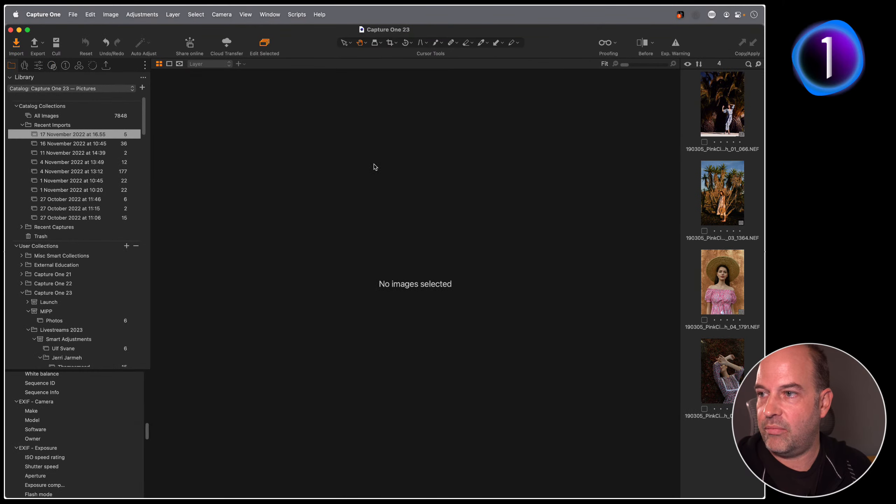
scroll(102, 286, down, 5)
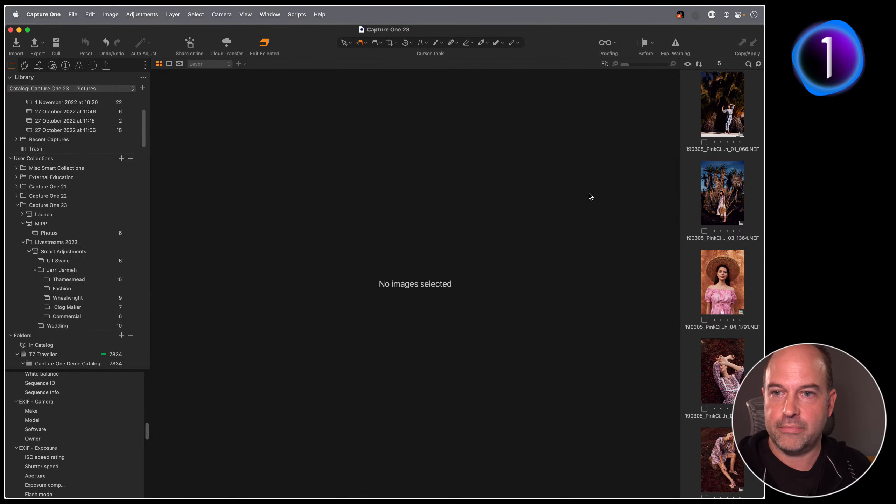
click(729, 131)
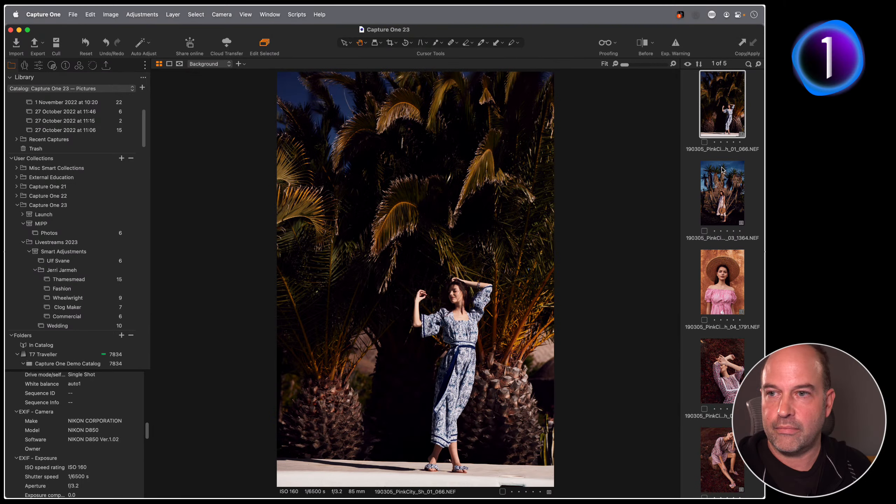
click(52, 65)
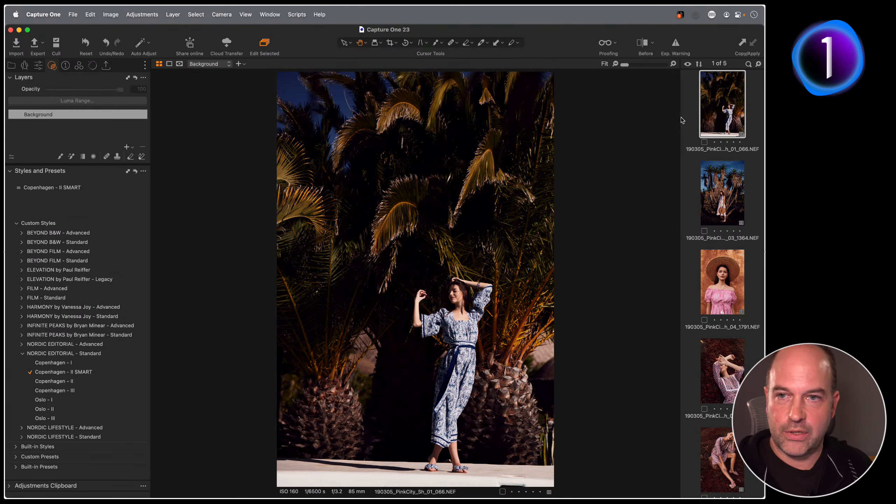
- Add all the imported PinkCity images to the Fashion album under Smart Adjustments, and open that album
key(super+a)
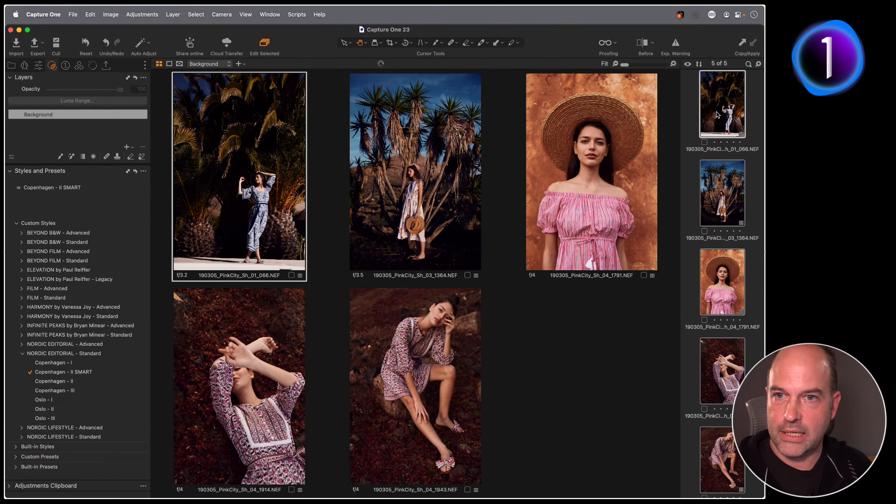
click(11, 66)
drag(718, 116, 75, 346)
click(71, 345)
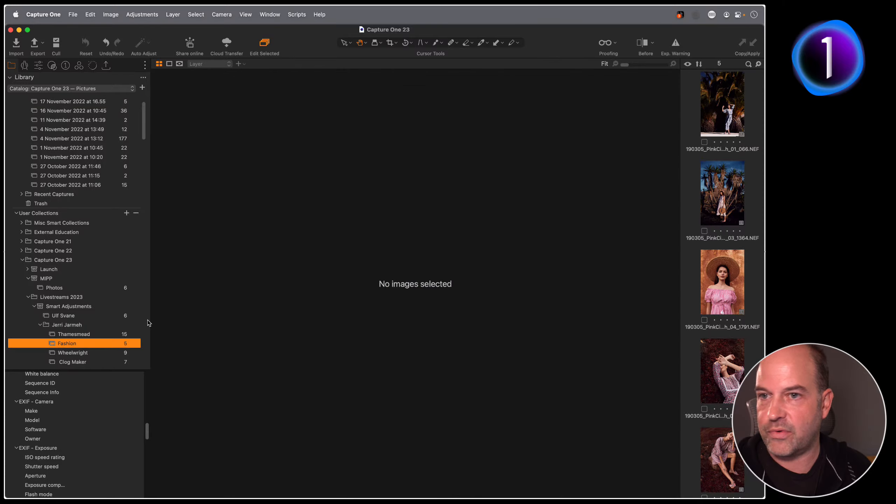
- Select all images in the Fashion album and compare them in the before/after split view alongside the Smart Adjustments tool
click(728, 106)
key(super+a)
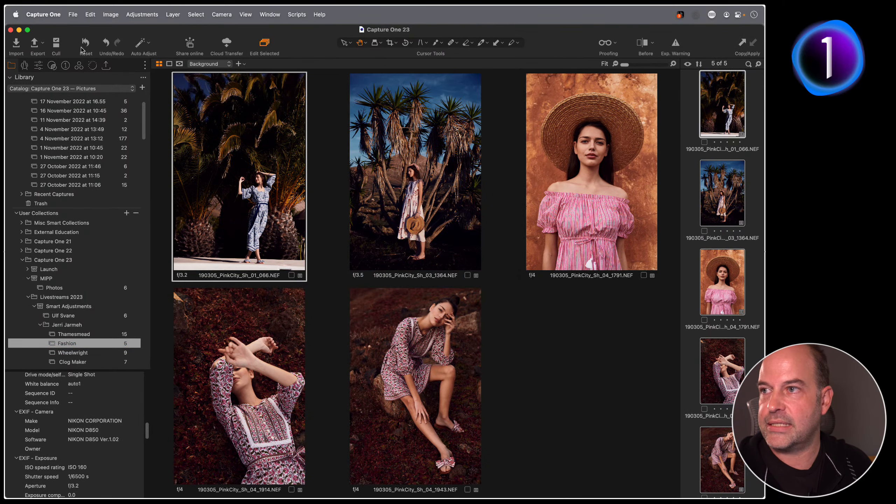
click(40, 67)
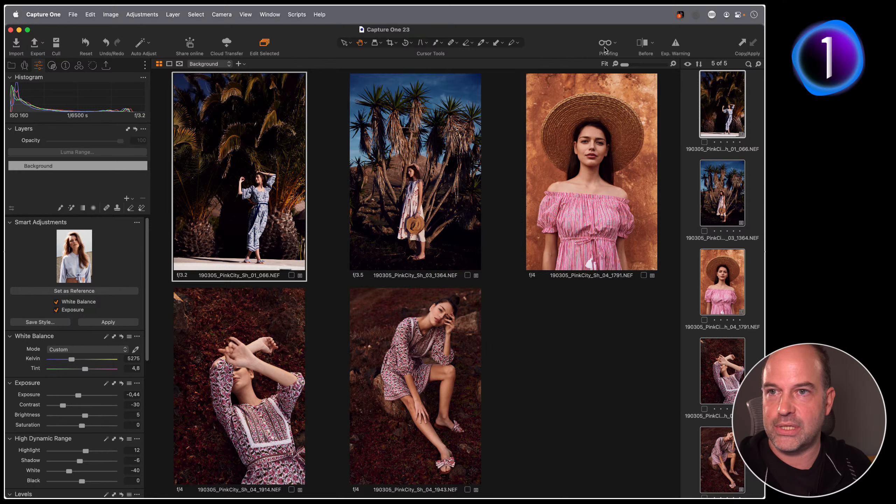
click(643, 44)
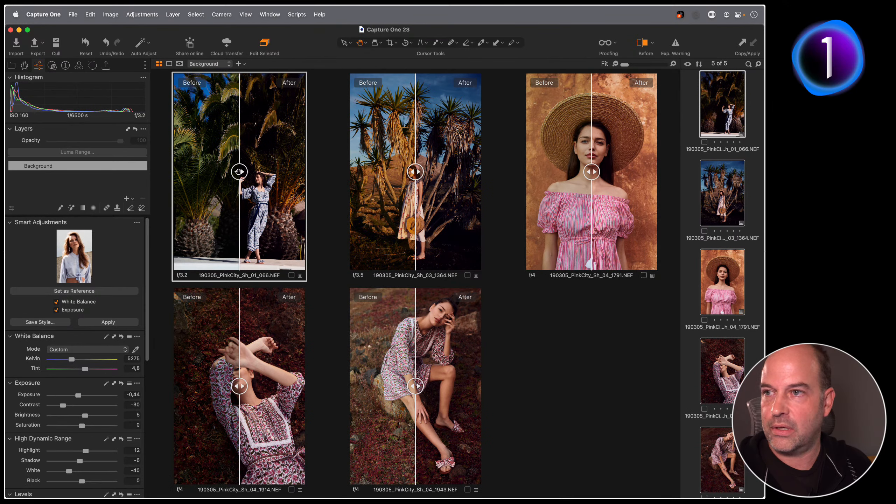
- Sweep the before/after split across the Fashion images and examine 190305_PinkCity_Sh_04_1914.NEF and 190305_PinkCity_Sh_04_1943.NEF at 100%
drag(239, 172, 174, 172)
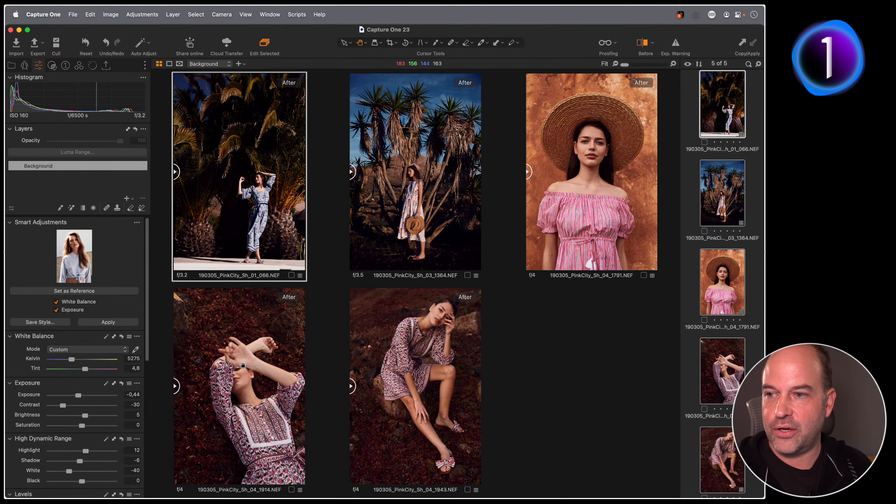
drag(175, 172, 285, 172)
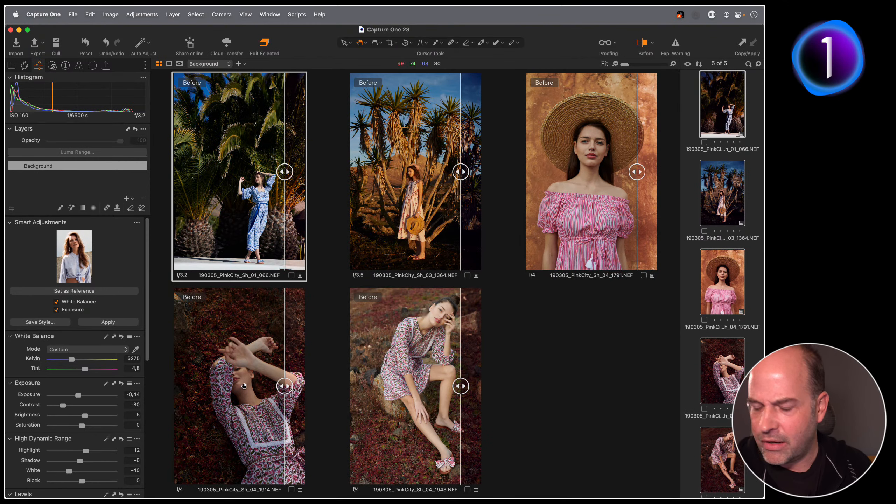
click(245, 385)
drag(243, 382, 315, 379)
double_click(394, 376)
drag(394, 377, 450, 296)
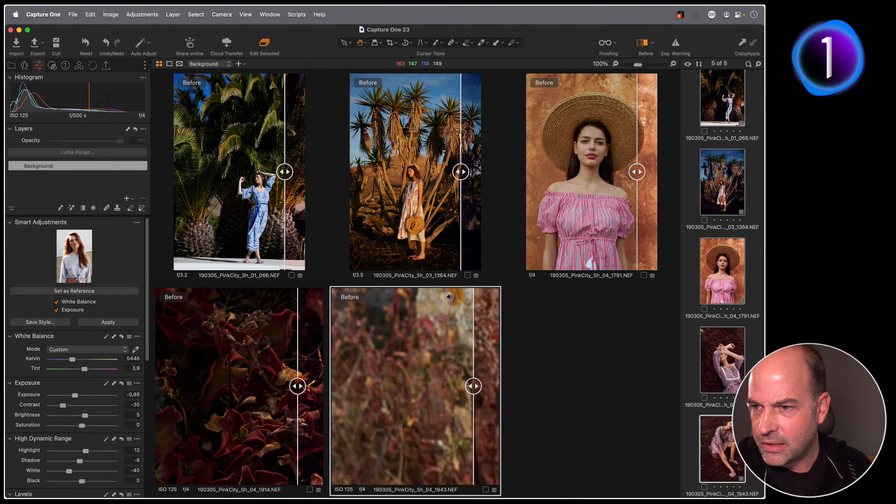
double_click(406, 363)
double_click(371, 431)
drag(385, 410, 391, 361)
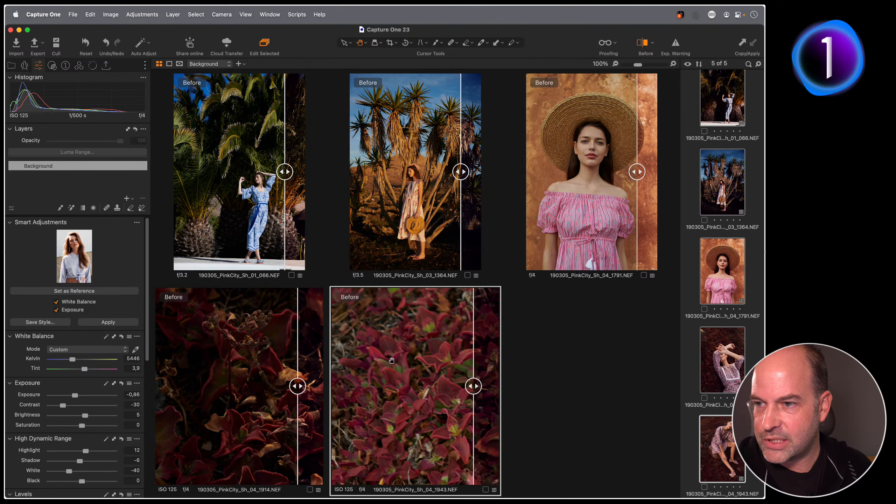
double_click(393, 393)
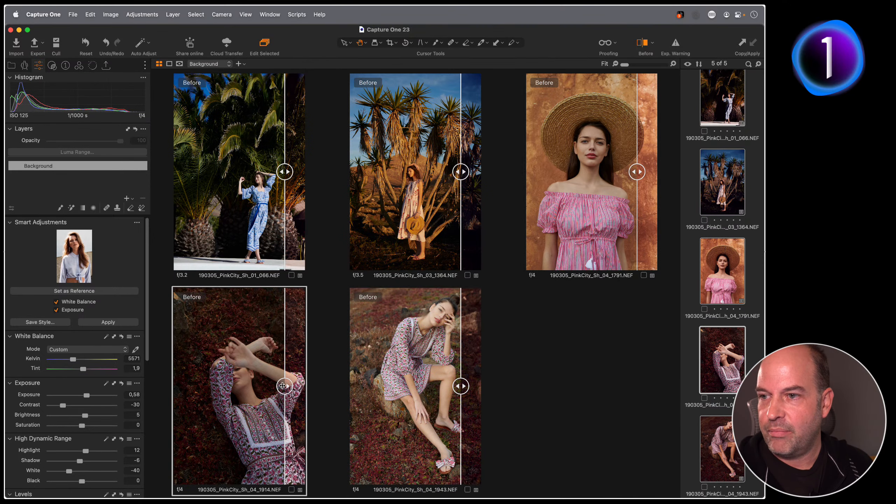
- Compare the full before and full after versions of all five Fashion images, and turn off the before/after view
drag(285, 386, 330, 386)
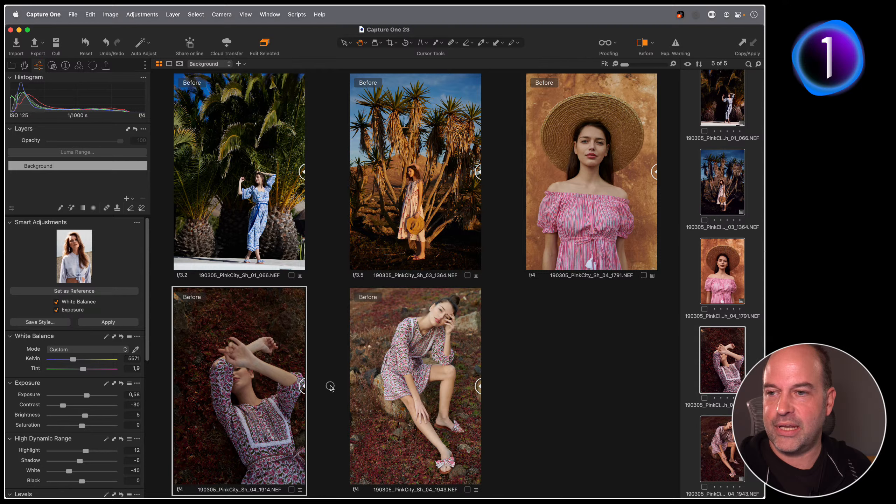
drag(330, 387, 155, 382)
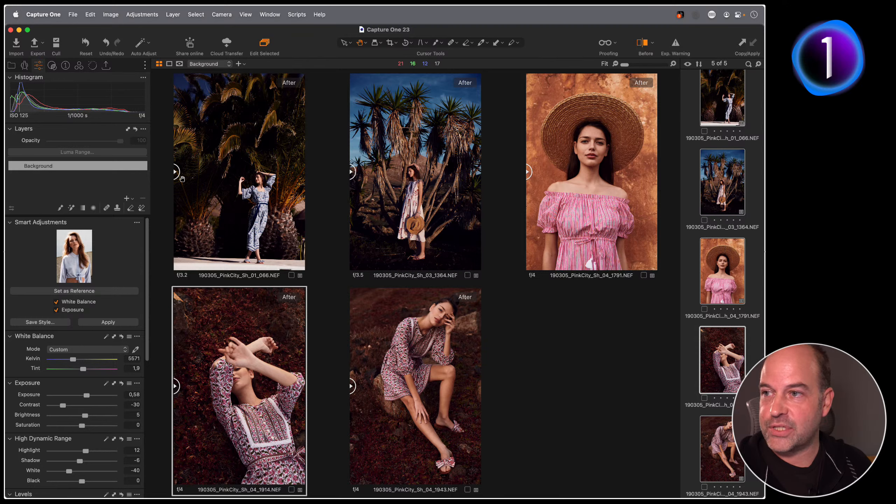
drag(182, 179, 261, 177)
click(639, 43)
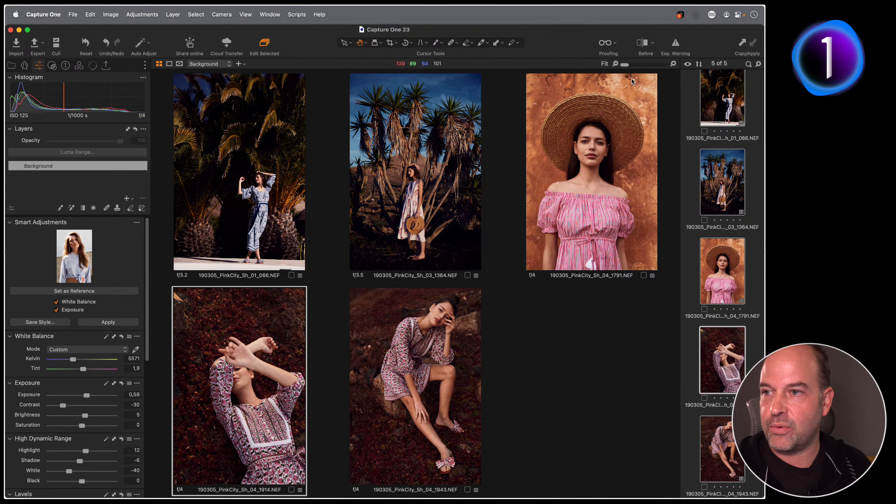
- Set Highlight to -5 and Shadow to 13 on 190305_PinkCity_Sh_01_066.NEF with the speed edit keys
click(220, 188)
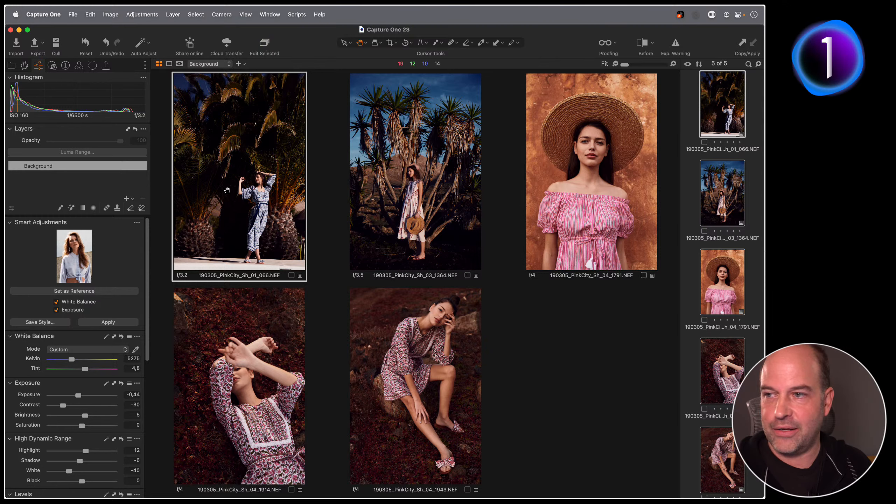
key(a)
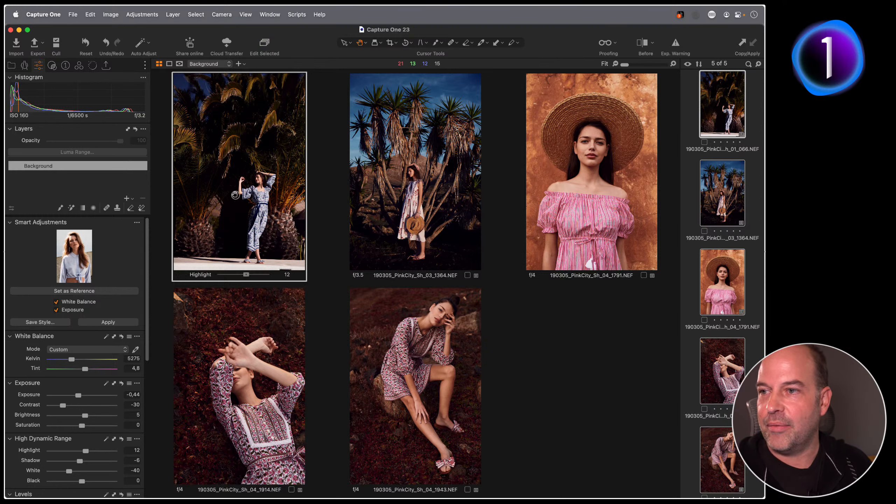
drag(236, 196, 162, 194)
key(s)
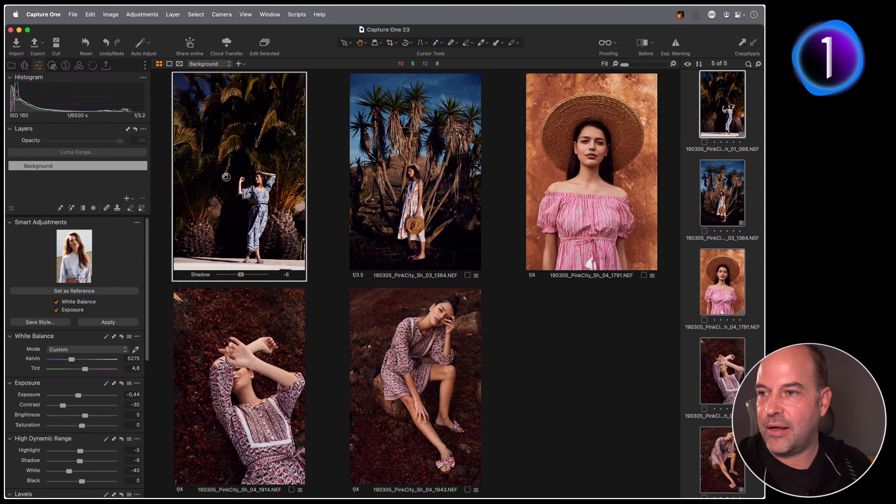
drag(227, 177, 311, 178)
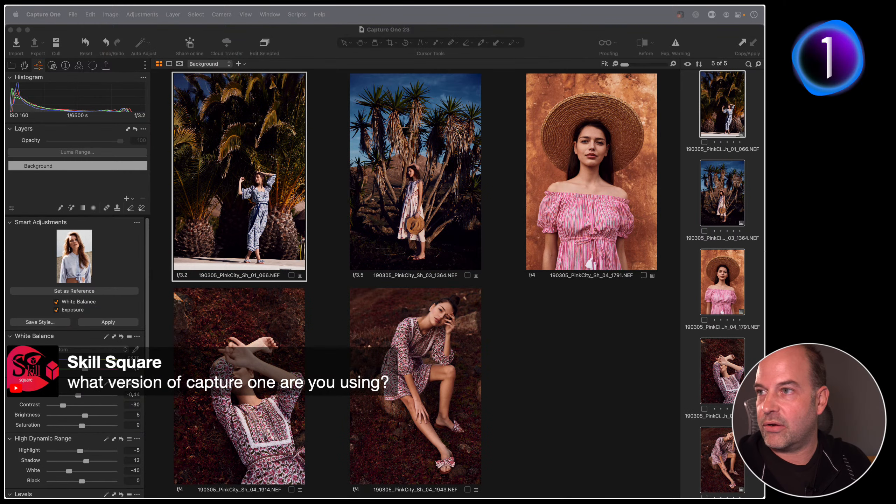
- Check the application's version and build number in its About window, and close that window
click(49, 14)
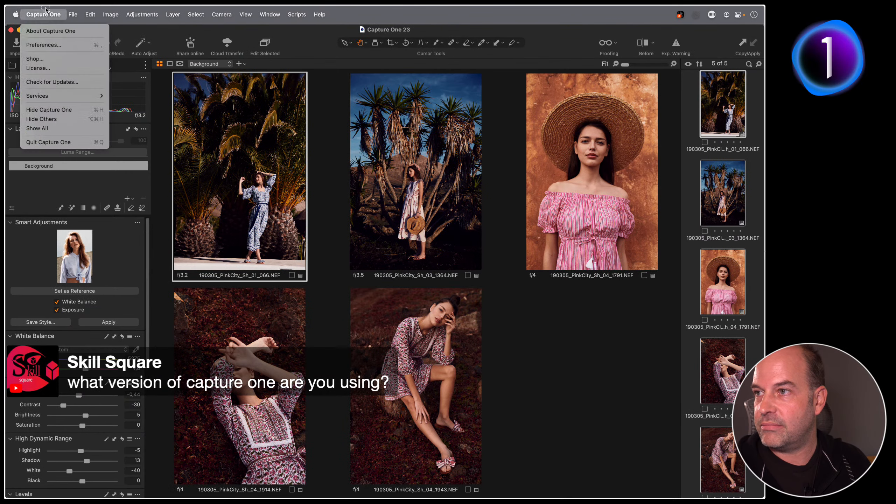
click(51, 32)
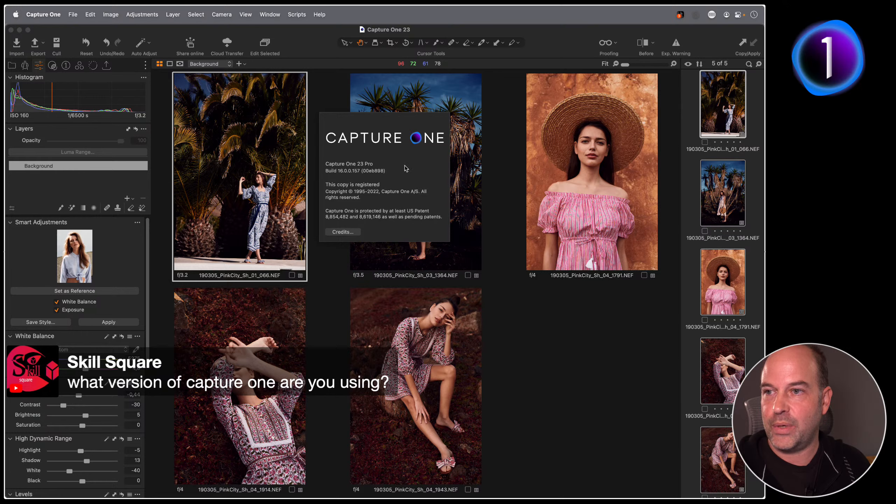
click(580, 356)
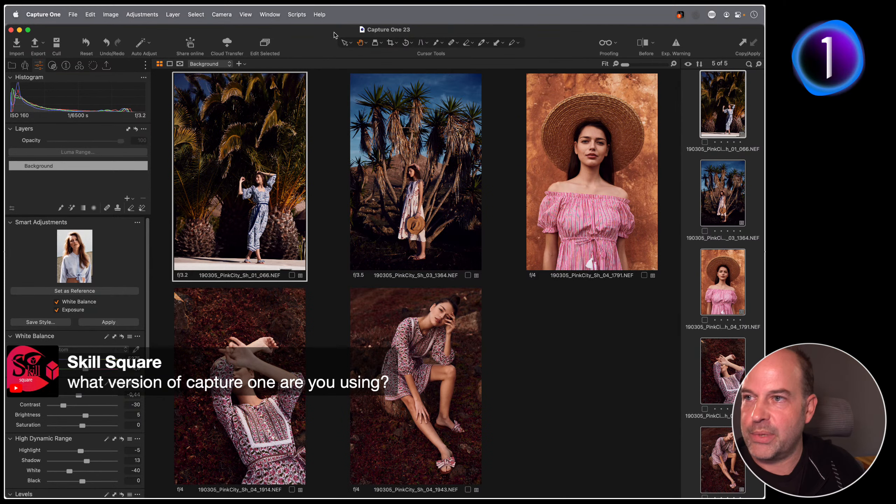
- Open the Wedding album under Smart Adjustments and reset the adjustments of all its images with Edit Selected enabled
mouse_move(307, 34)
mouse_down()
mouse_move(314, 38)
mouse_move(308, 32)
mouse_up()
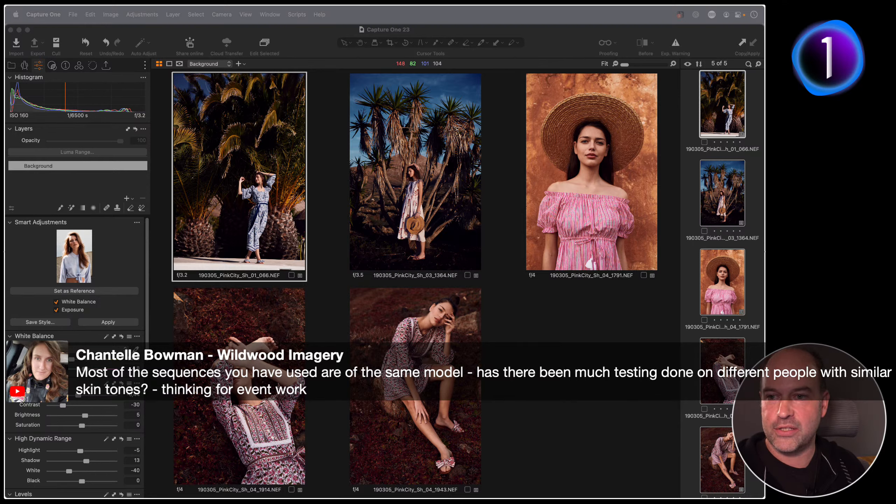
click(292, 193)
click(11, 66)
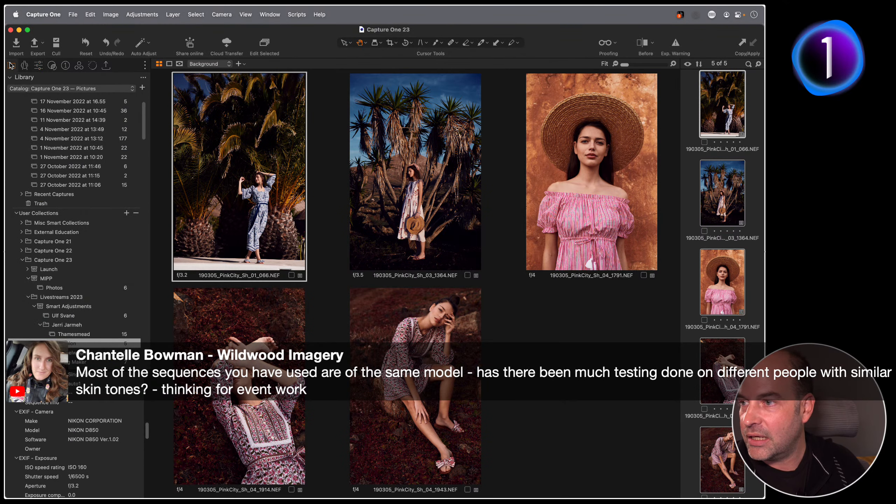
scroll(98, 284, down, 3)
click(81, 267)
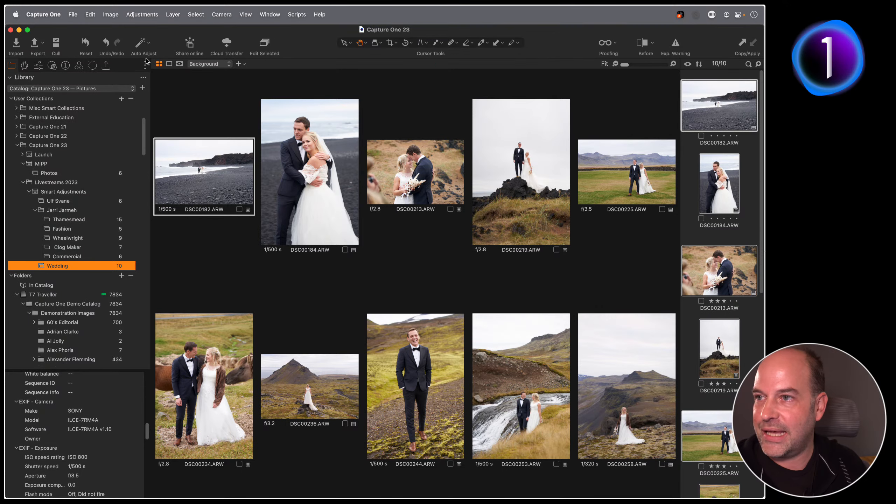
click(267, 48)
click(87, 43)
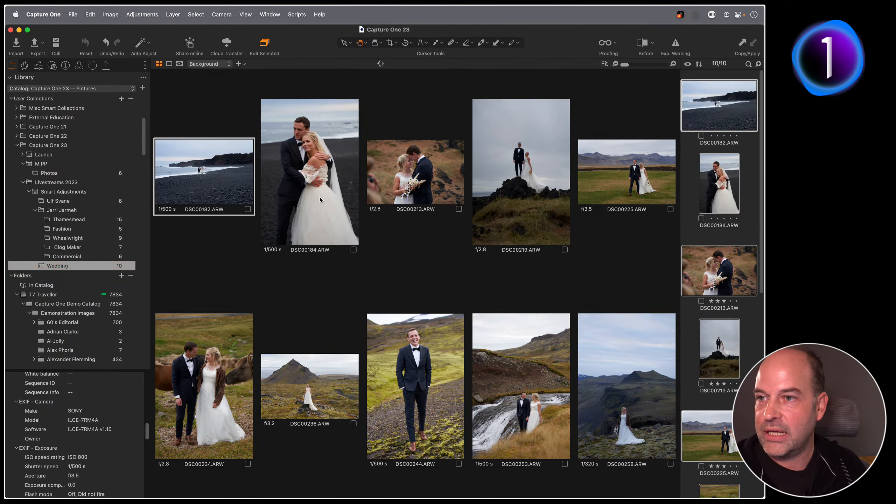
- On DSC00184.ARW, set exposure to 0.32, pick the white balance from the dress, and adjust Kelvin to 7501
click(311, 185)
double_click(311, 185)
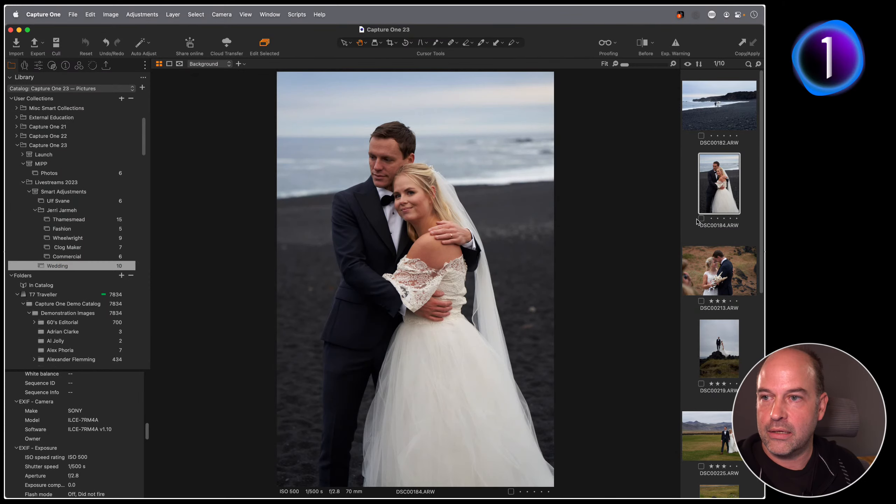
click(39, 66)
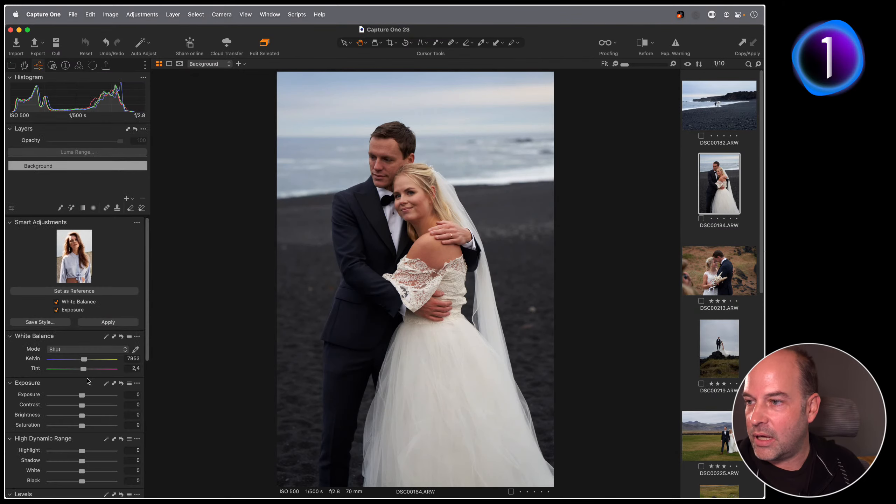
drag(83, 398, 86, 397)
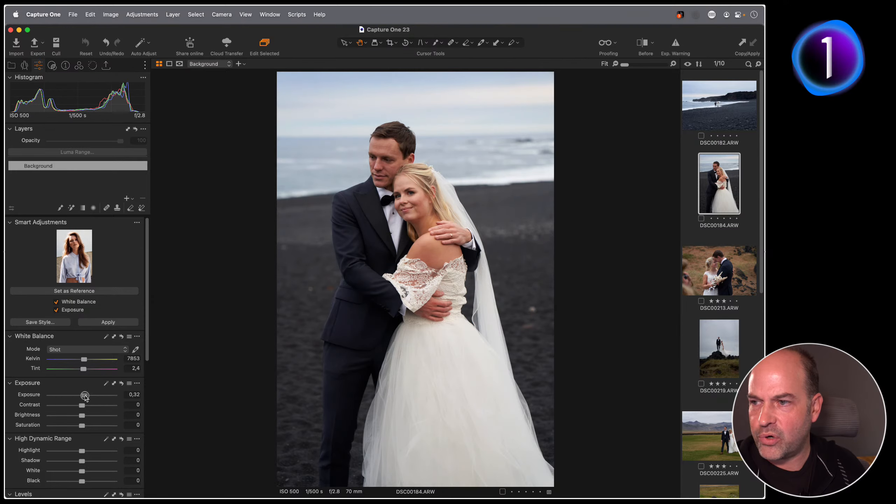
click(136, 350)
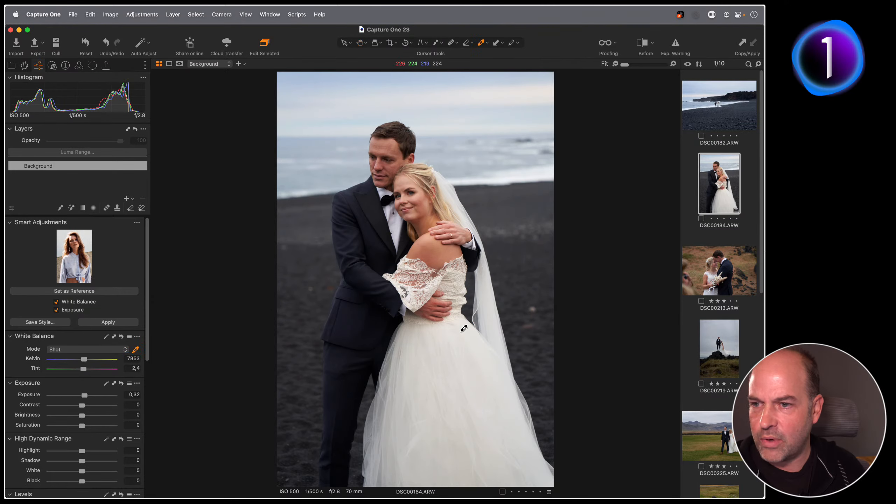
click(444, 347)
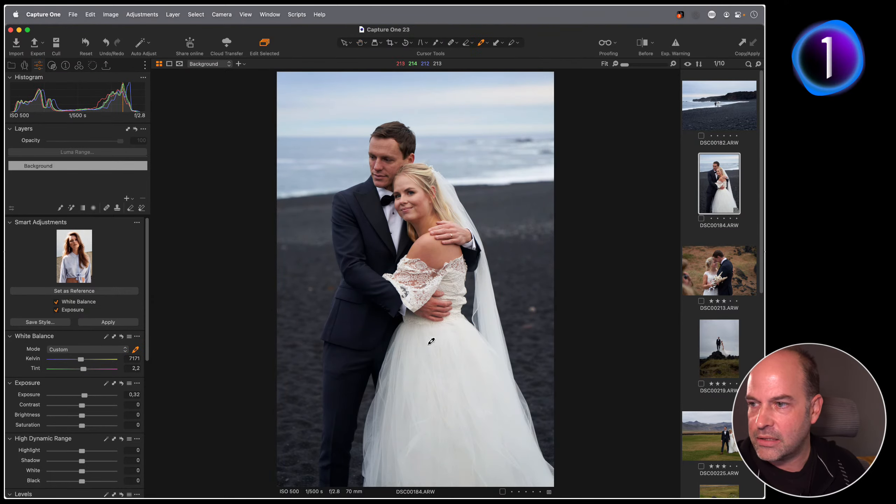
drag(80, 359, 82, 360)
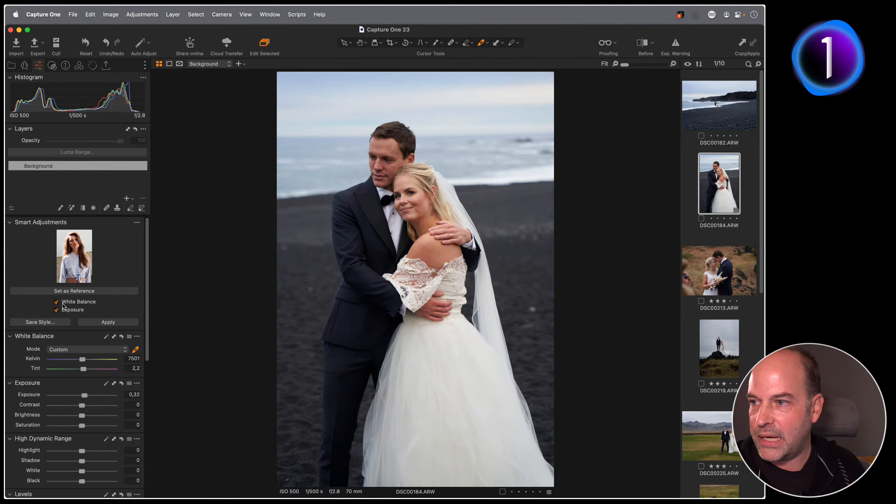
- Set DSC00184.ARW as the Smart Adjustments reference and apply its white balance and exposure to all ten wedding images
click(75, 291)
key(g)
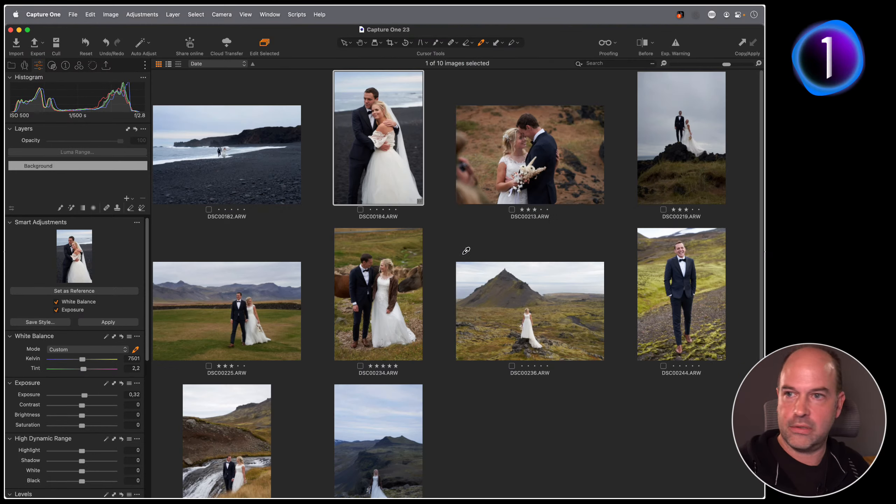
key(super+a)
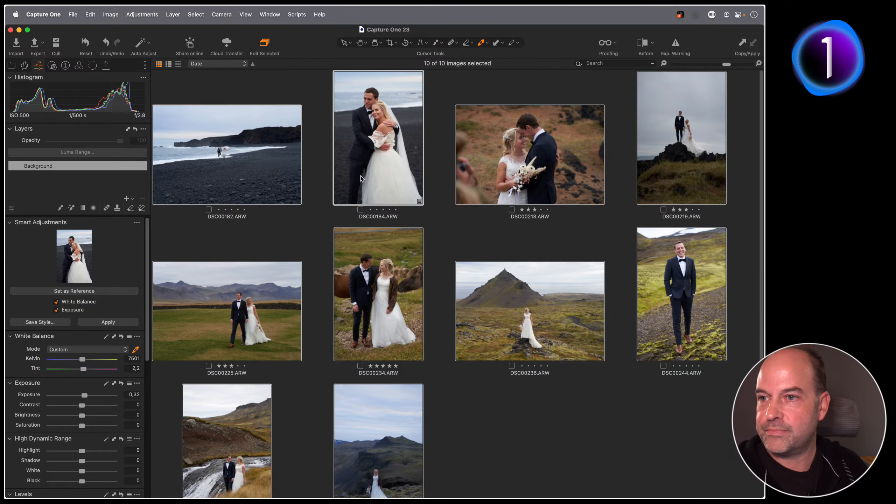
click(113, 323)
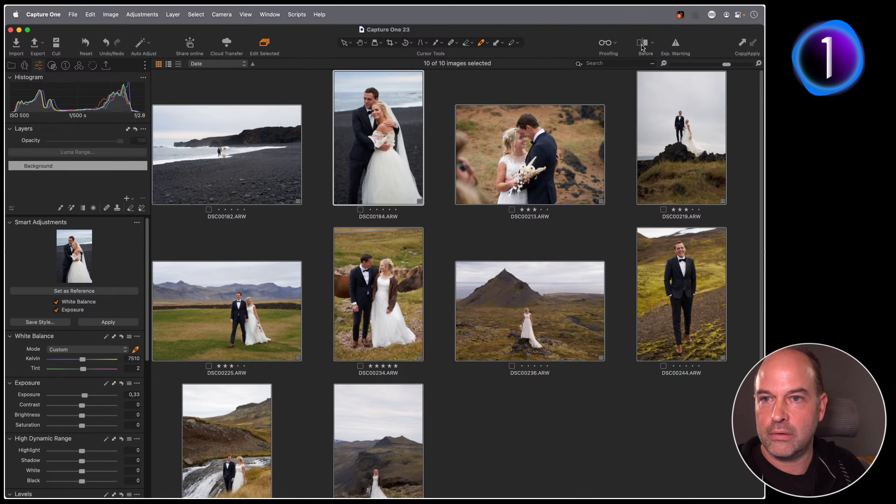
- Compare the ten wedding images before and after Smart Adjustments in the split view, and turn the comparison off
key(super+alt+v)
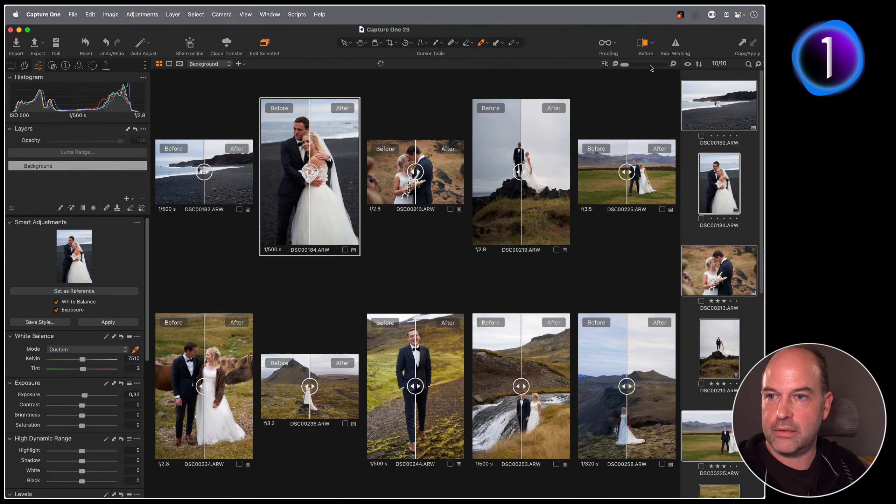
drag(628, 172, 676, 172)
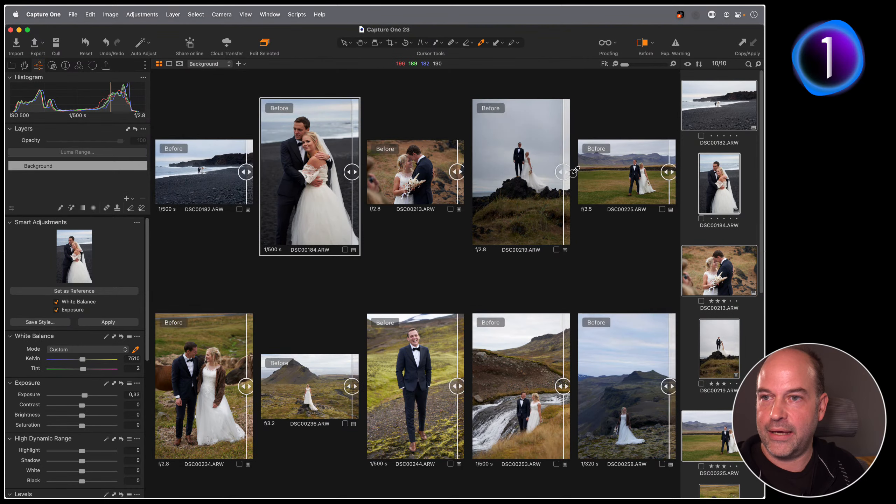
drag(571, 174, 607, 170)
drag(442, 171, 528, 170)
key(shift+y)
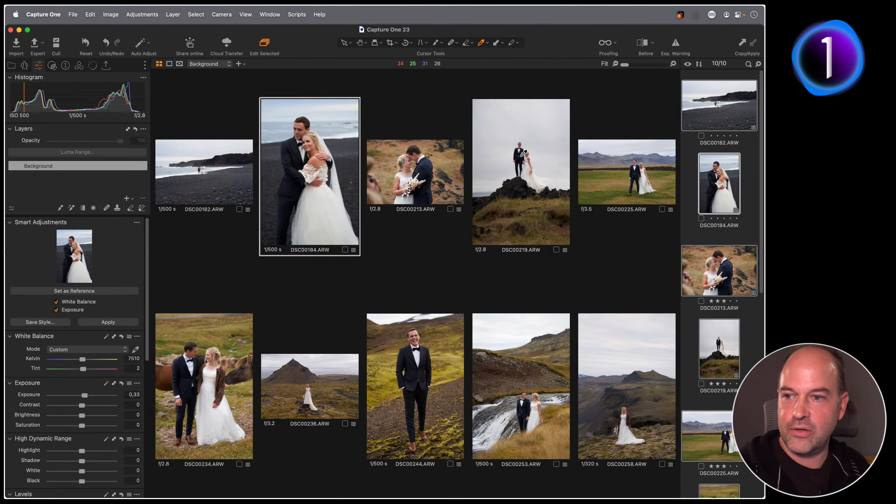
- View DSC00213.ARW on its own, and open the Clog Maker album as a full thumbnail grid
click(11, 65)
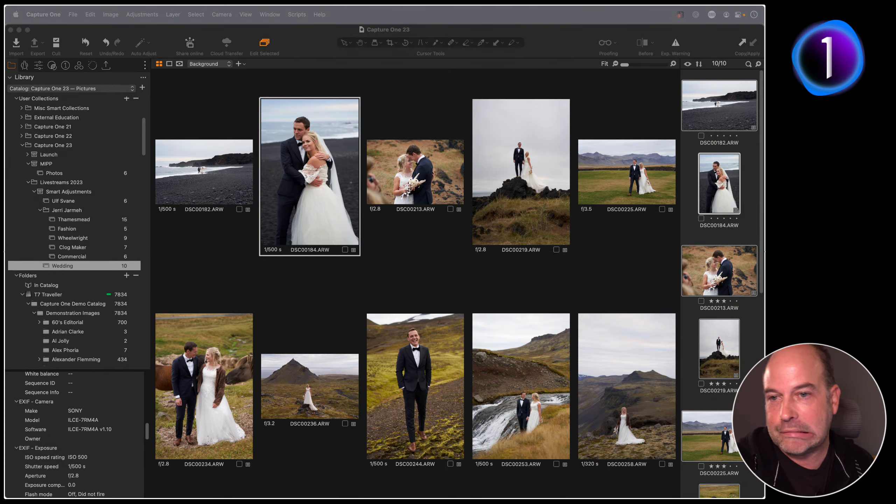
click(694, 237)
click(728, 269)
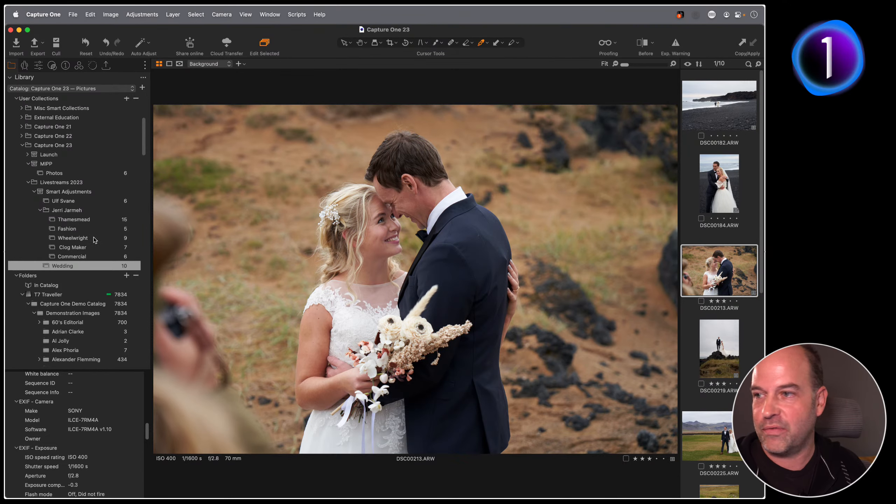
click(90, 247)
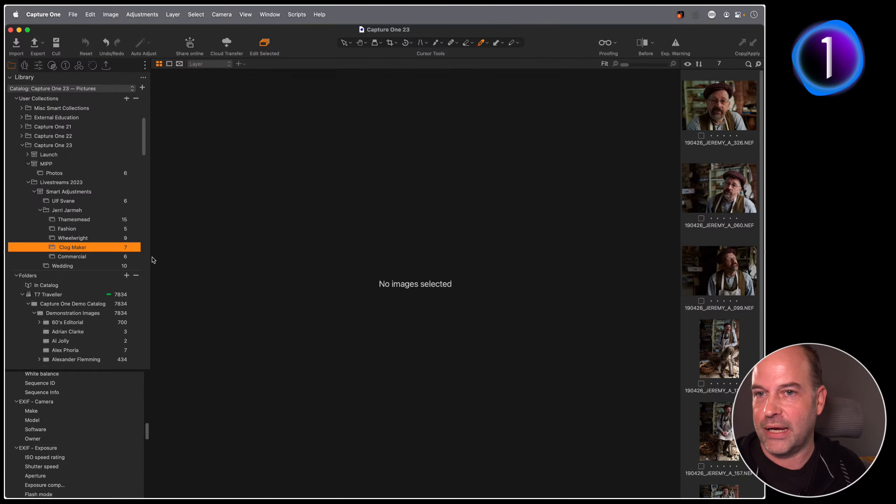
key(g)
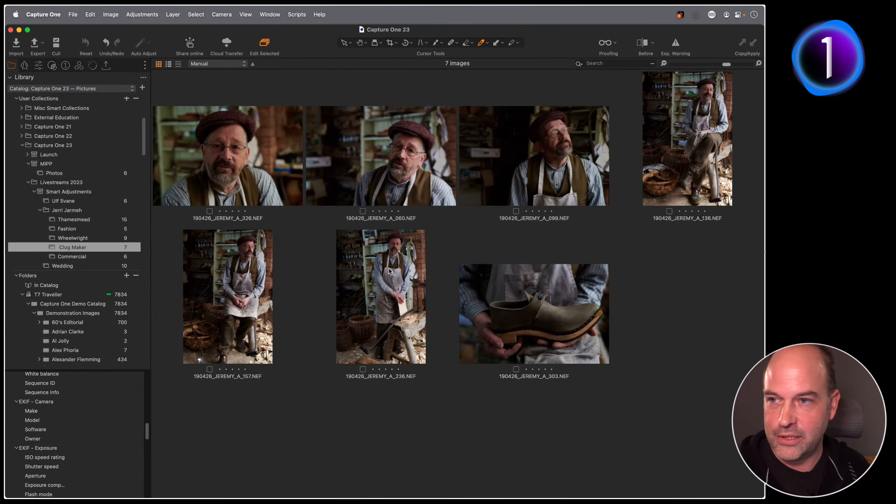
- Select the clog close-up in the album, show its image adjustment tools, and clear the selection
key(super+a)
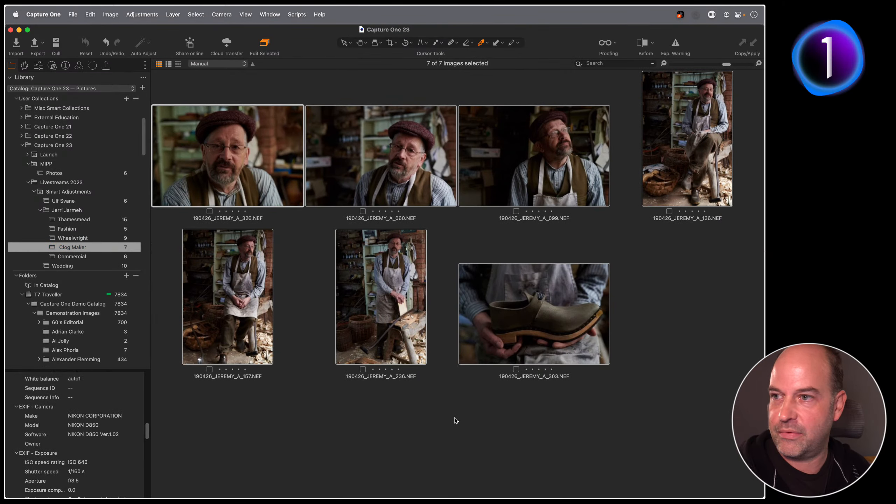
click(426, 427)
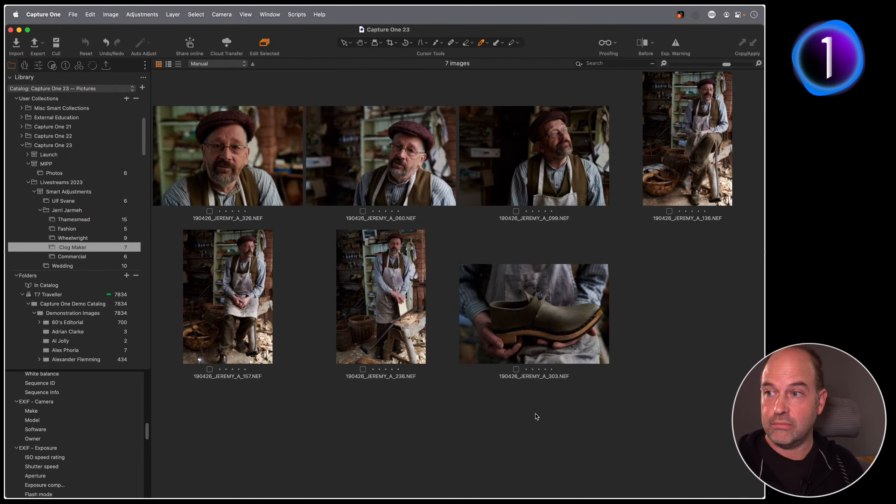
click(558, 312)
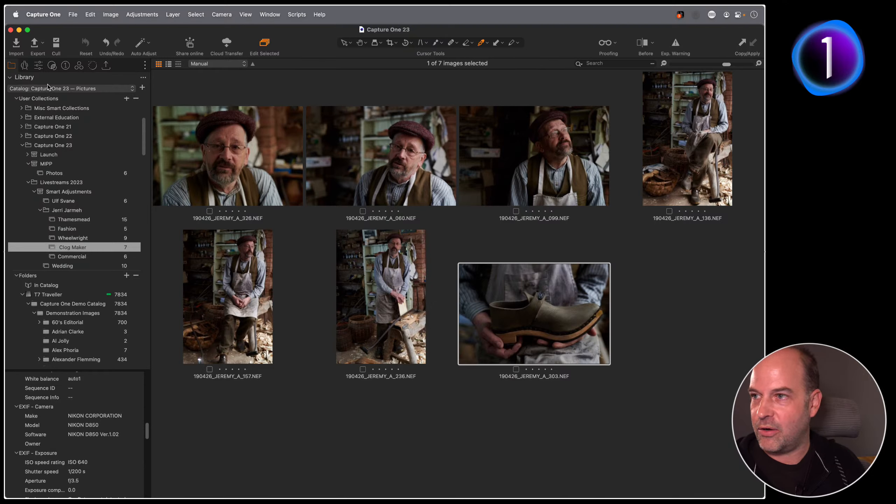
click(39, 66)
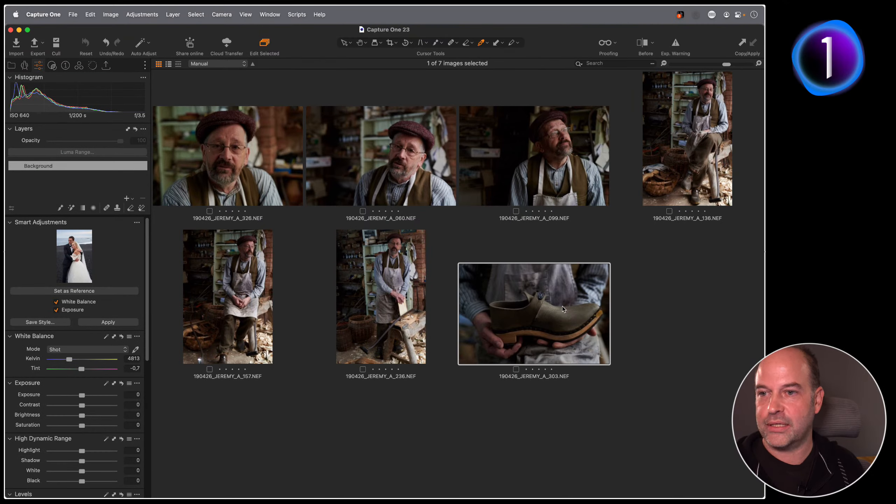
click(498, 412)
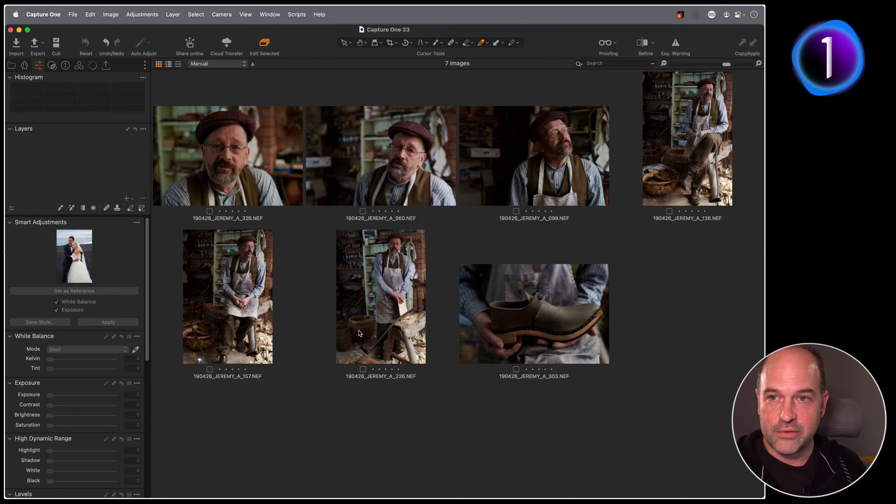
- Select the three full-length portraits ending in 136, 157 and 236, and view them side by side with the Pan tool active
click(683, 177)
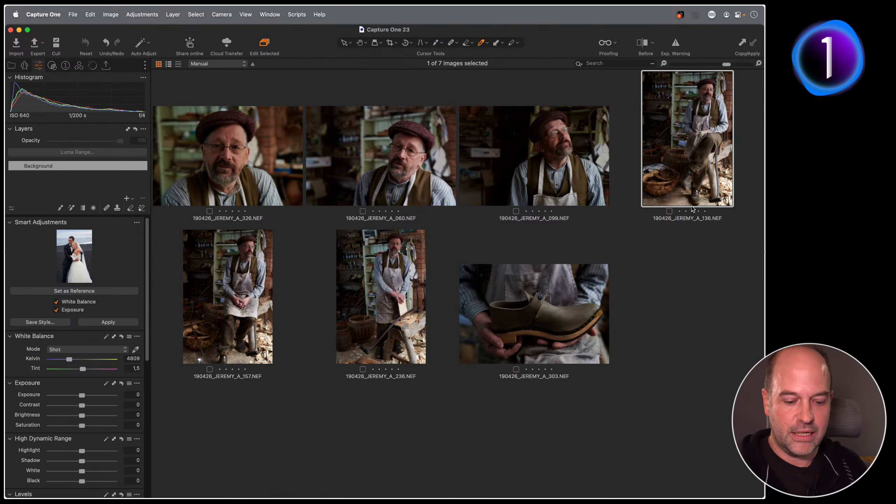
shift+click(412, 337)
key(g)
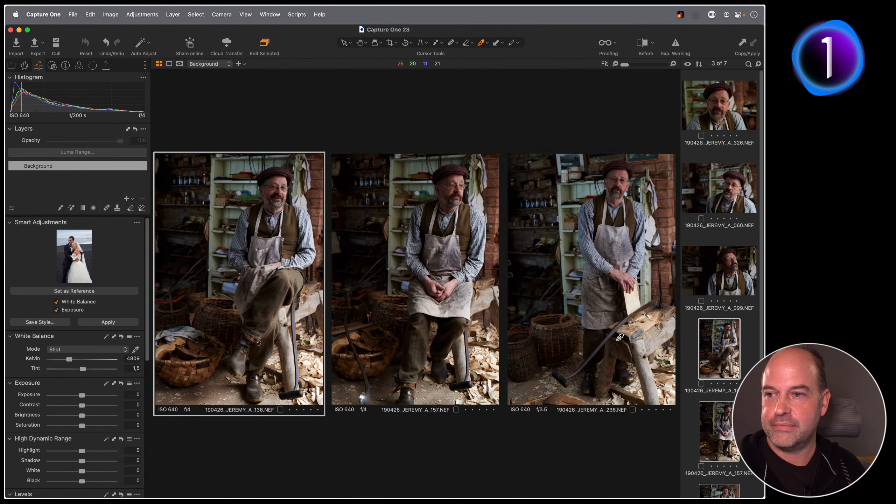
key(h)
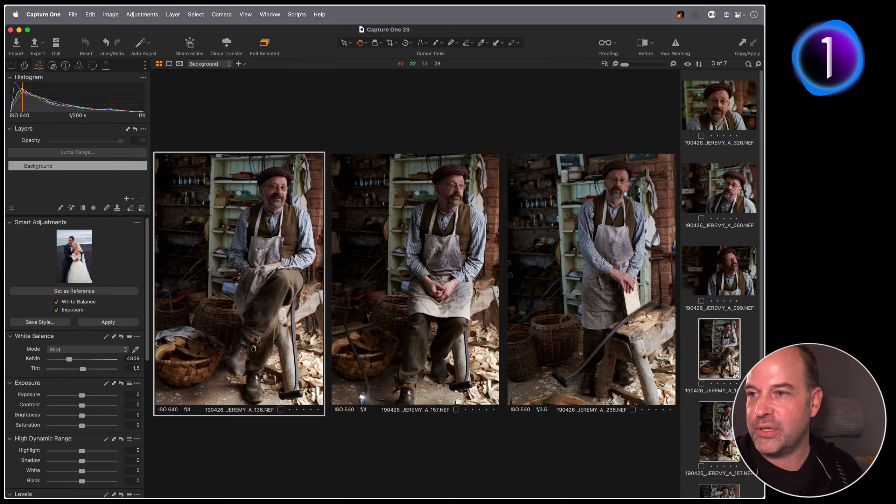
- Set the image ending in 136 to exposure 0.48, shadow 7 and contrast 6, and copy these adjustments to the other two full-length portraits
scroll(69, 389, down, 1)
scroll(70, 389, down, 5)
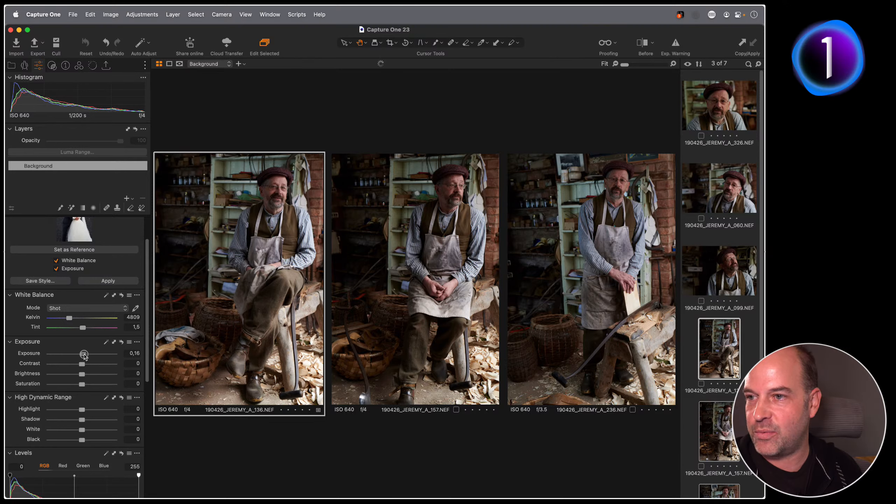
drag(82, 353, 86, 354)
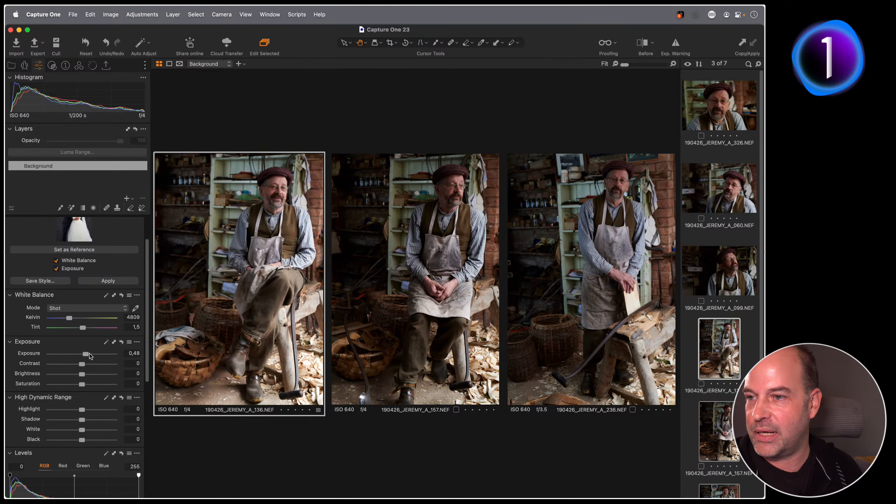
click(88, 419)
drag(89, 419, 84, 419)
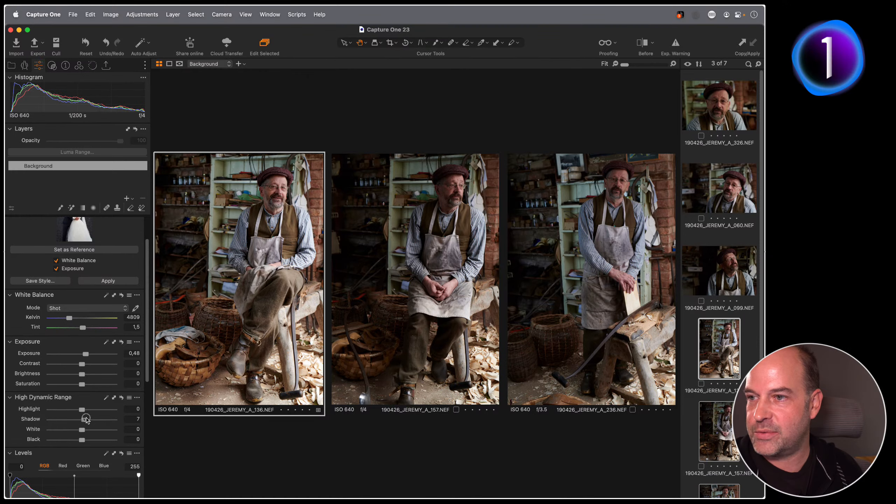
drag(82, 364, 86, 364)
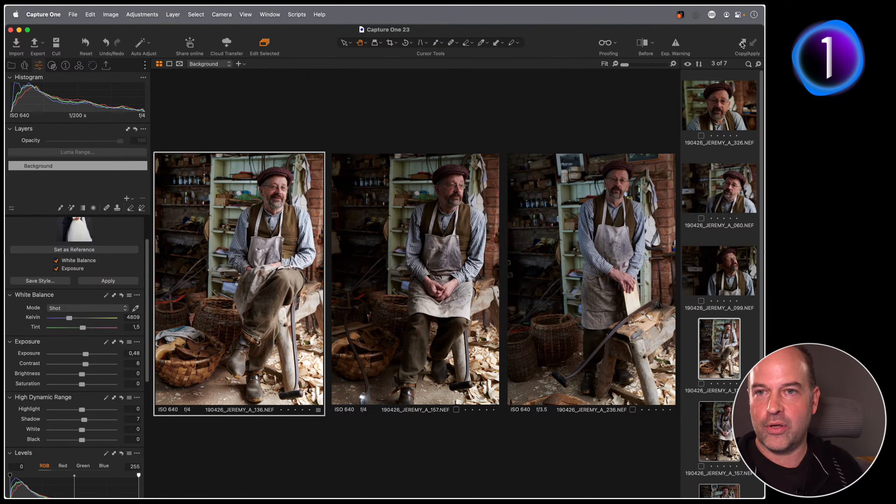
click(754, 43)
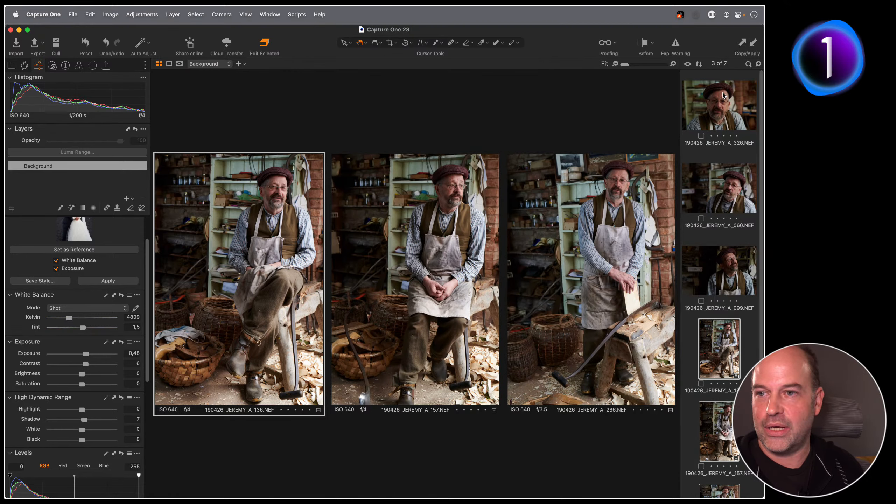
- Return to the thumbnail grid, select the three close-up portraits ending in 326, 060 and 099, and view them together
click(724, 157)
key(g)
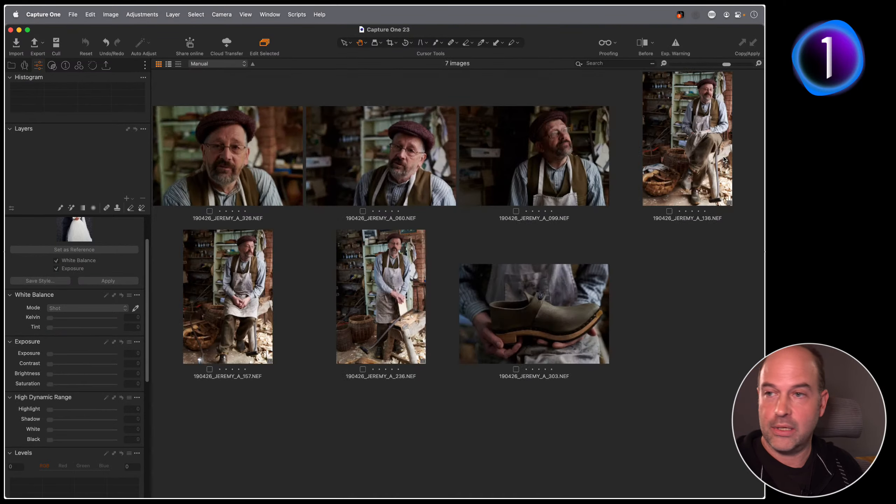
click(249, 160)
shift+click(531, 170)
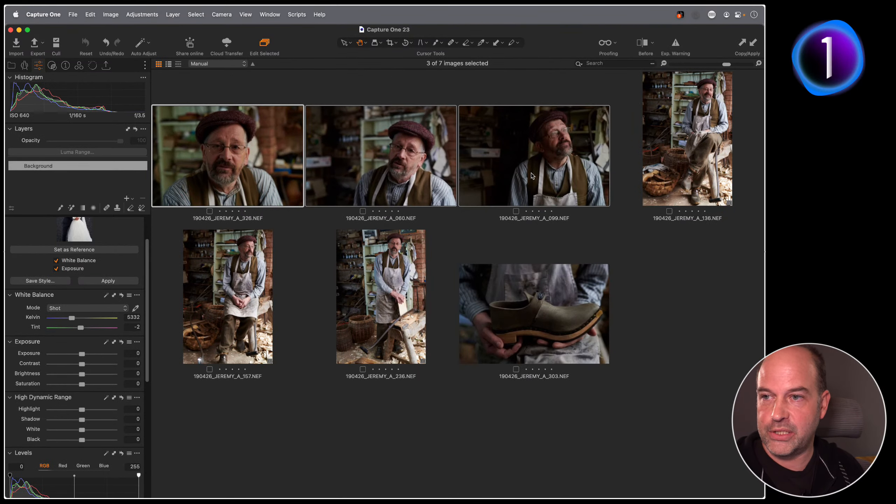
key(g)
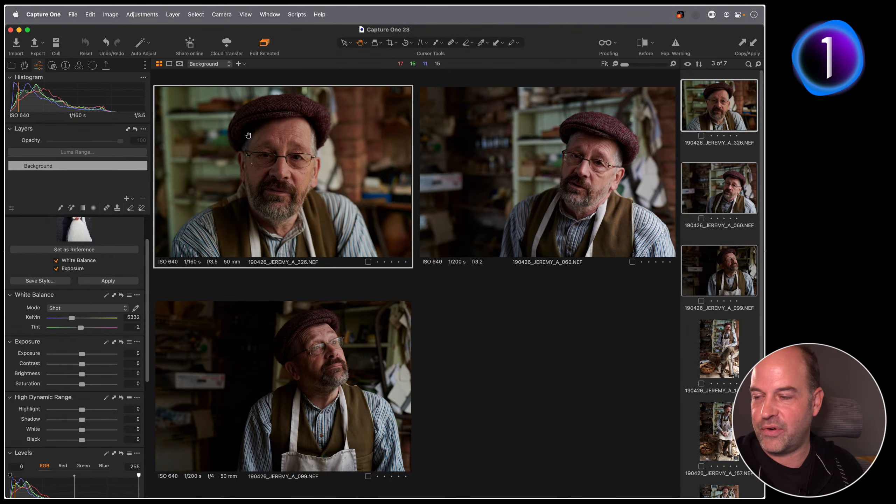
- Set the close-up portrait ending in 326 to Kelvin 5445 and exposure 0.16, and compare it with the portrait ending in 060
drag(72, 318, 73, 318)
drag(82, 353, 83, 353)
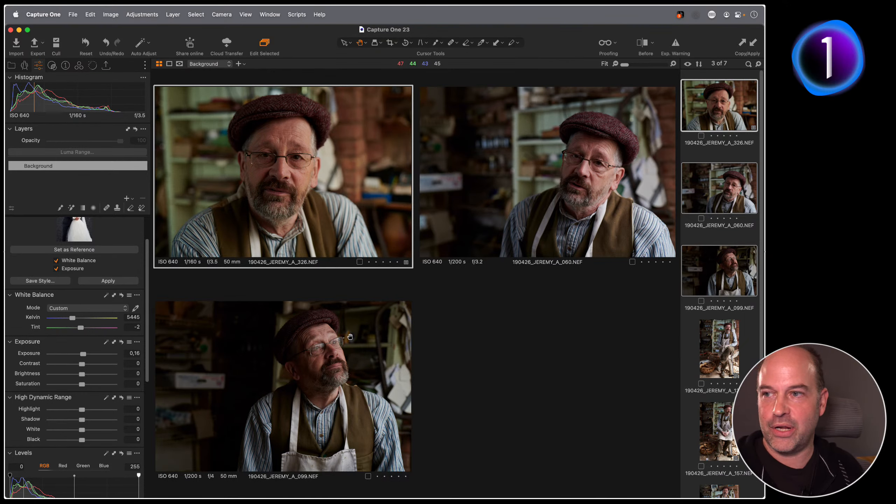
click(489, 203)
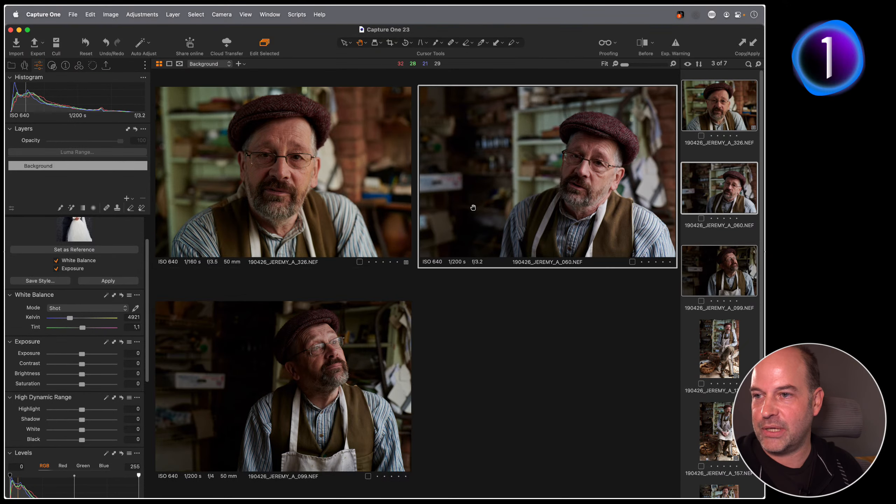
click(331, 209)
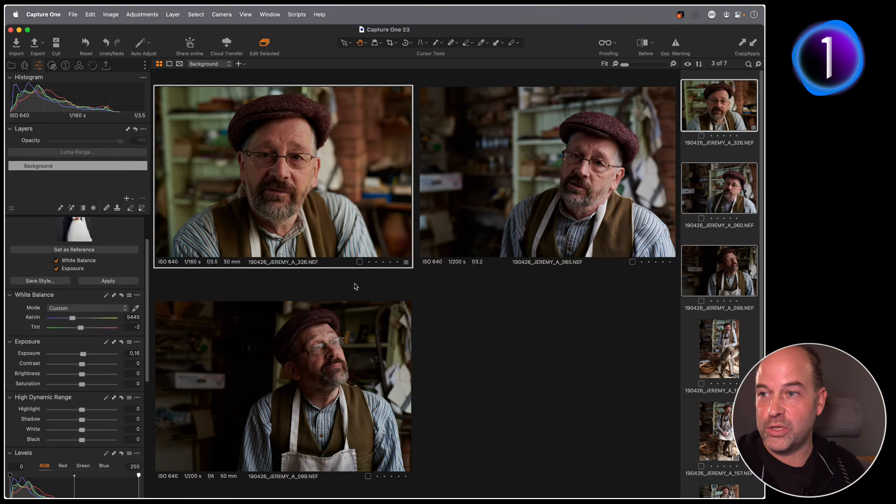
- Set the portrait ending in 326 as the Smart Adjustments reference and apply its white balance and exposure to the three close-ups
scroll(37, 293, up, 3)
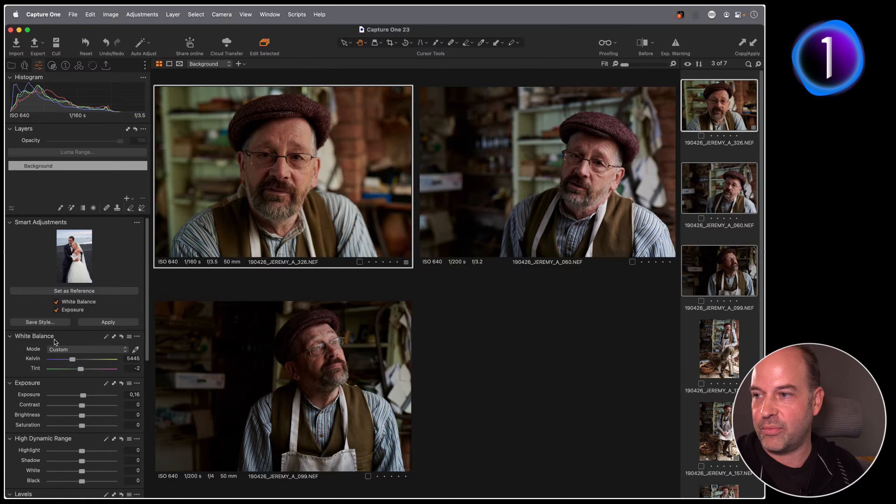
click(88, 292)
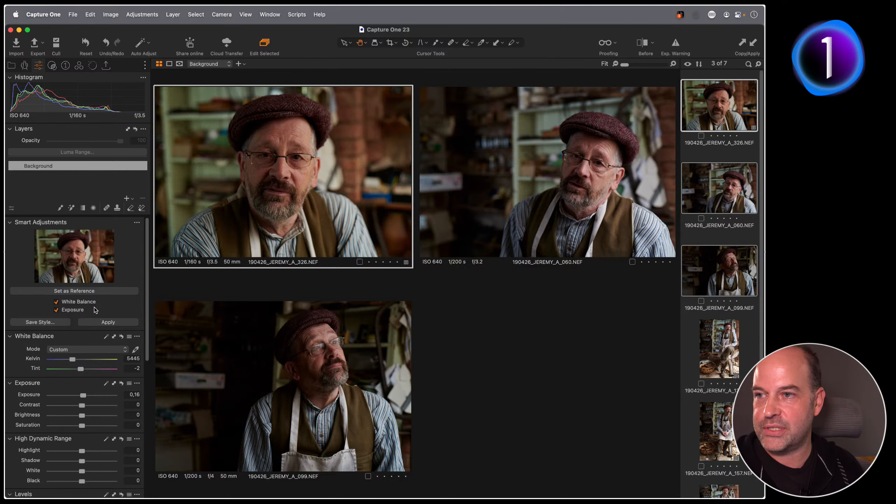
click(108, 322)
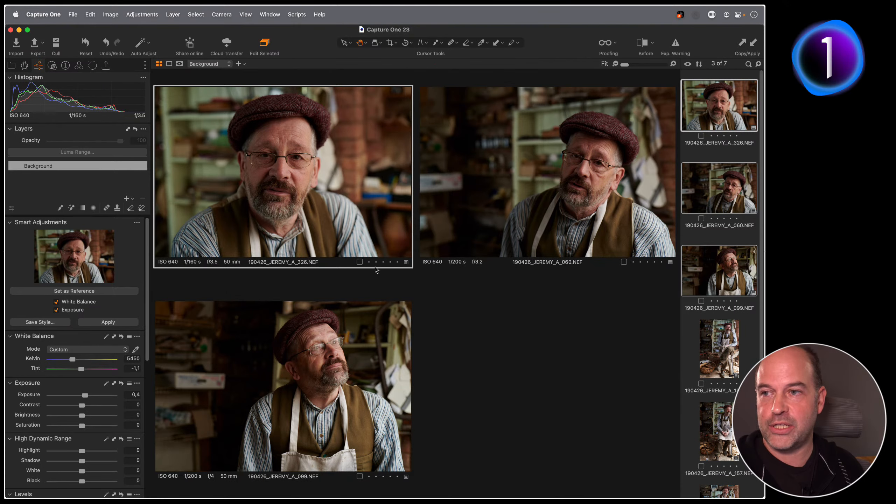
- Return to the full thumbnail grid, reset the adjustments on all seven album images, and clear the selection
click(694, 242)
key(alt+super+v)
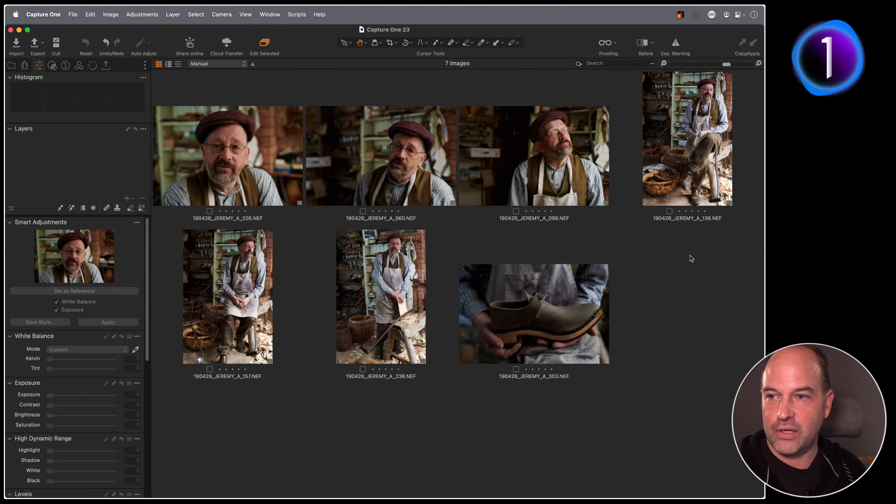
key(super+a)
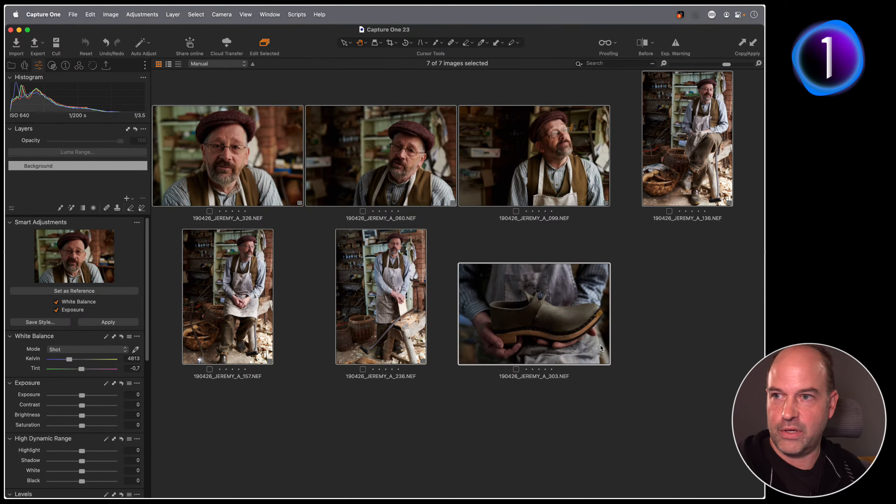
click(438, 293)
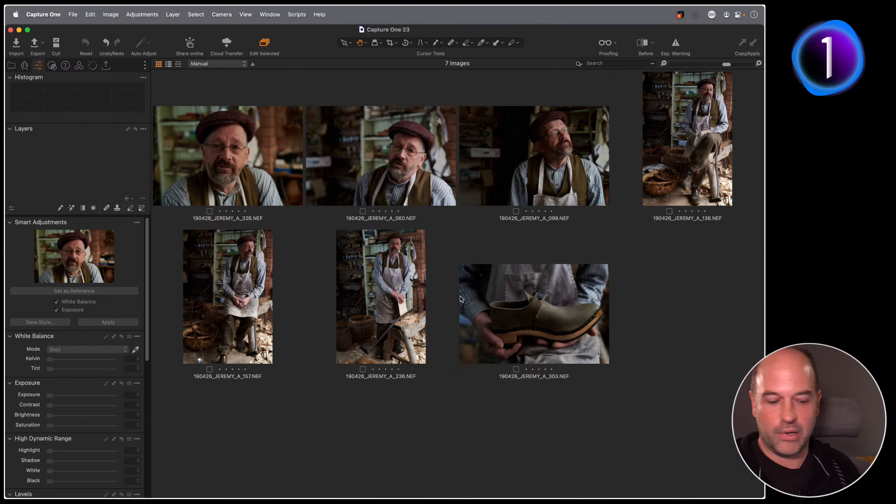
- Compare the two groups in the album by selecting the three full-length portraits and then the three close-up portraits
click(389, 306)
super+click(249, 300)
super+click(721, 175)
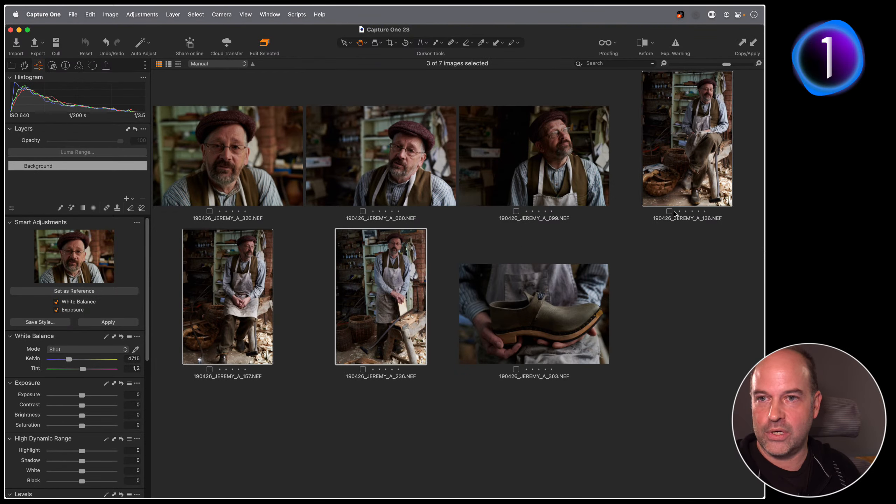
click(572, 161)
super+click(389, 169)
super+click(226, 158)
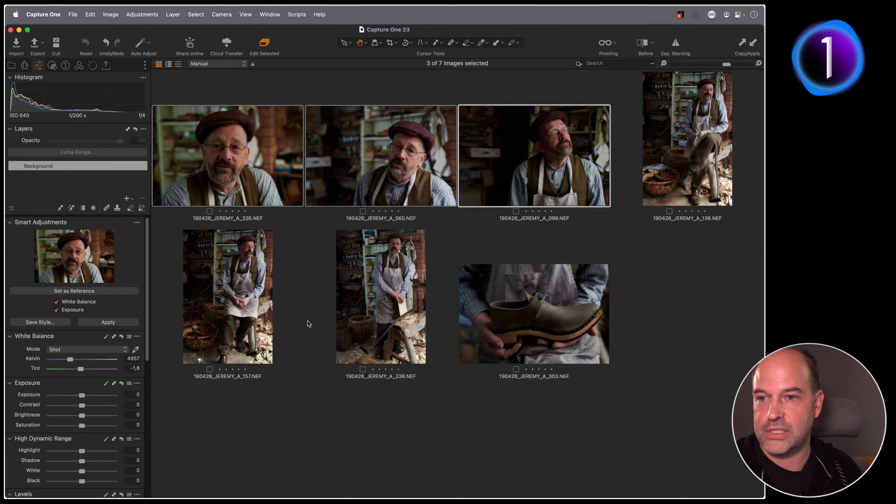
- Apply the reference white balance and exposure to all seven images, and view them together with the thumbnail browser hidden
key(super+a)
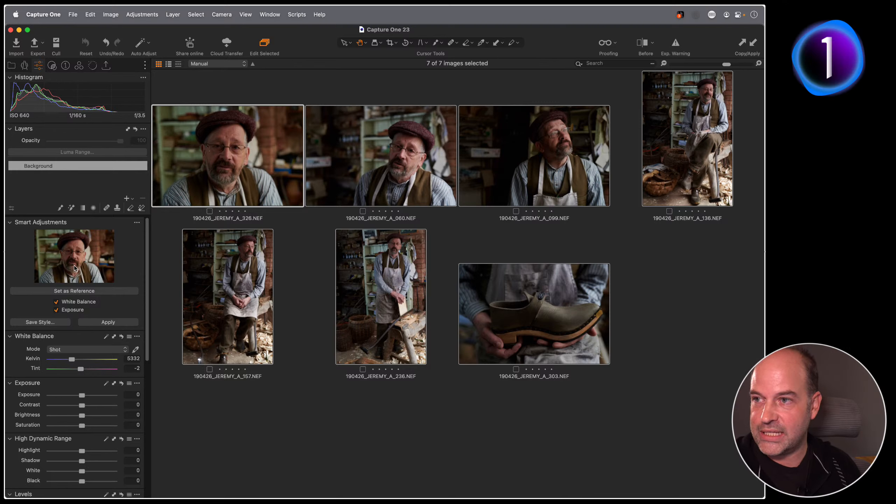
click(284, 205)
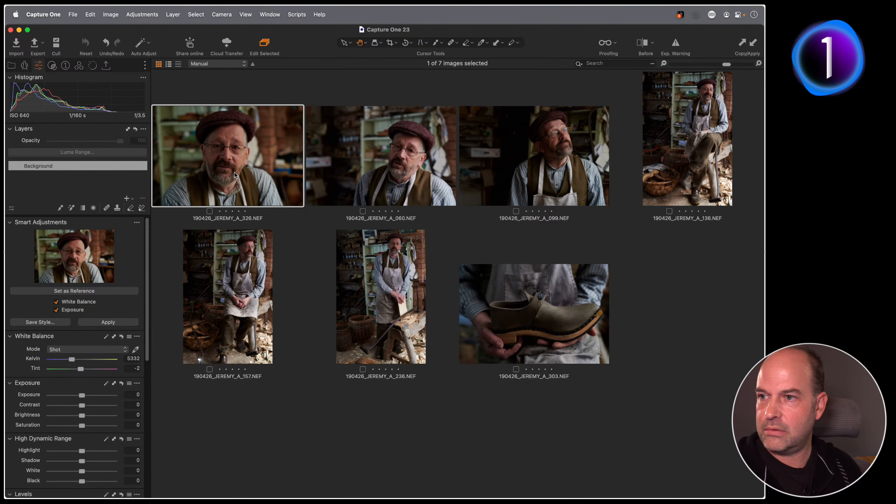
shift+click(519, 319)
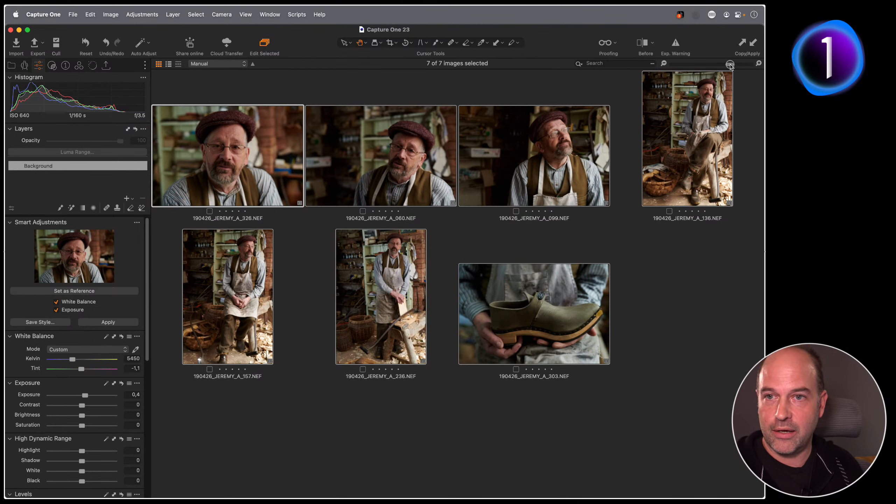
key(g)
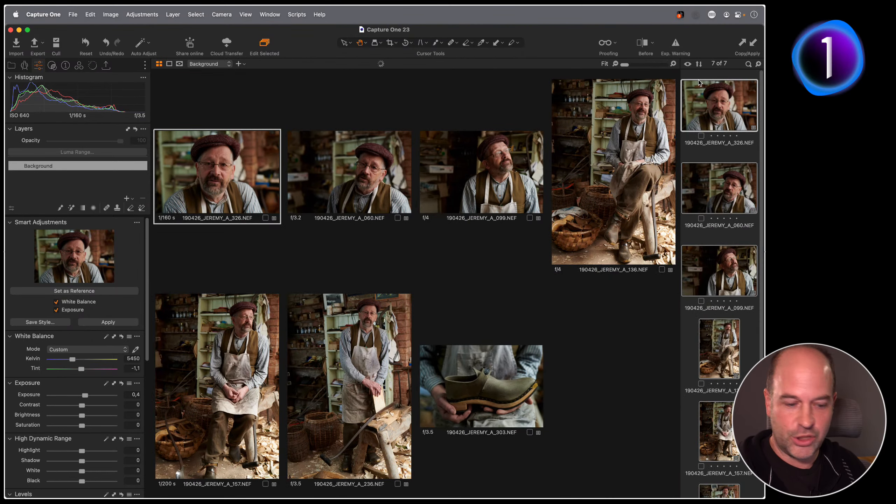
key(super+b)
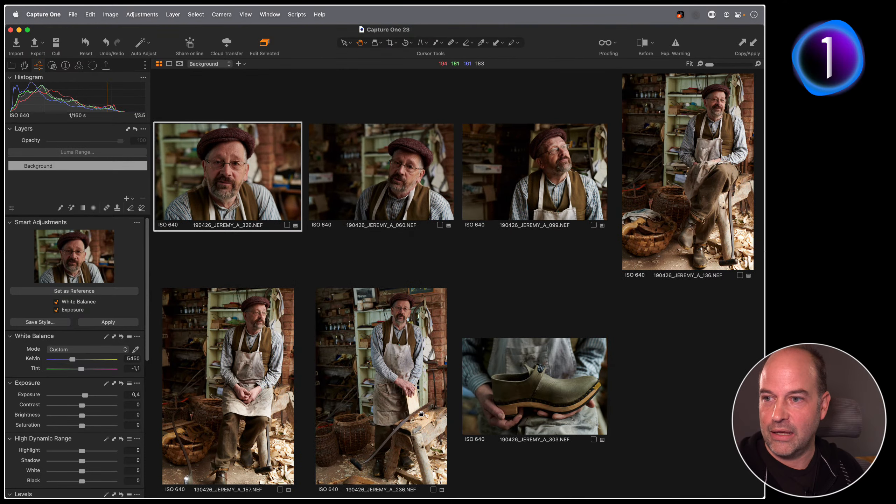
- Turn off Edit Selected and set the exposure of only the clog close-up to 0.98
click(534, 404)
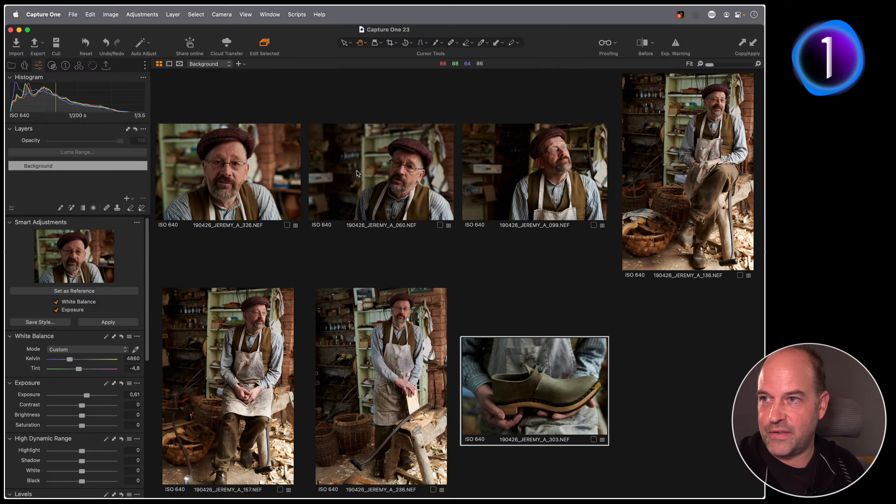
click(268, 44)
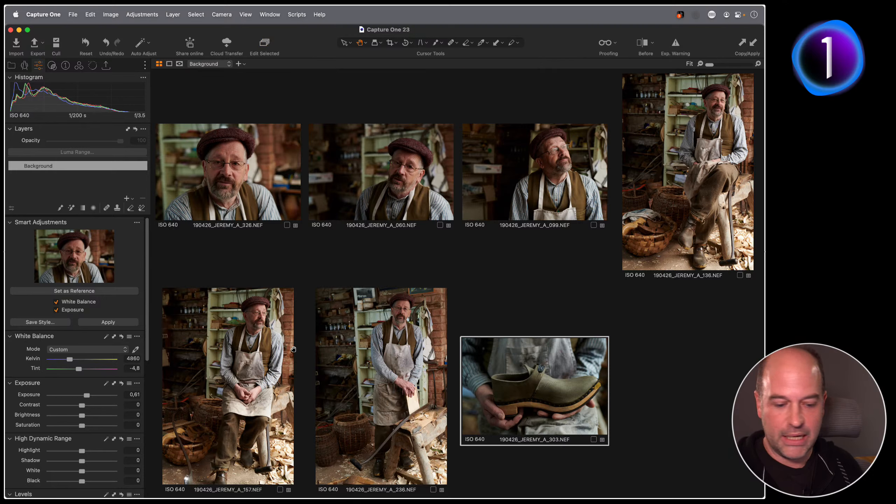
key(q)
drag(513, 396, 545, 394)
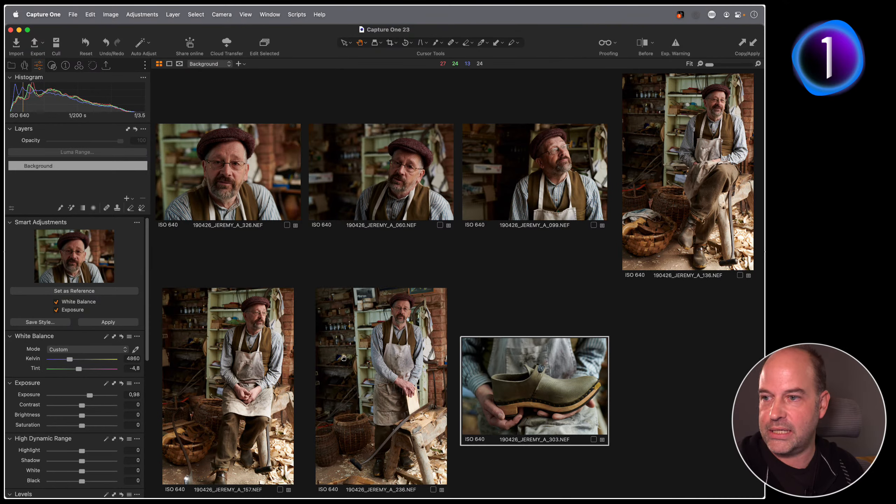
- Set the exposure of only the full-length portrait standing at the workbench to 0.6
click(361, 365)
key(q)
drag(362, 366, 373, 366)
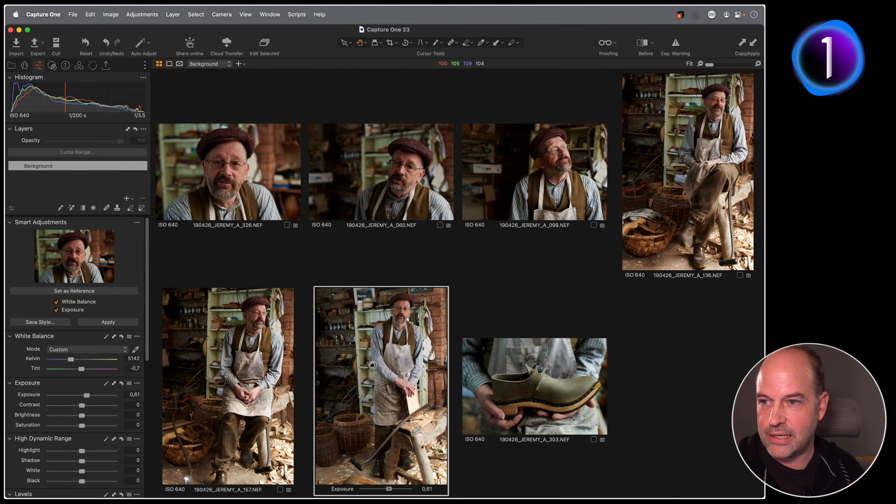
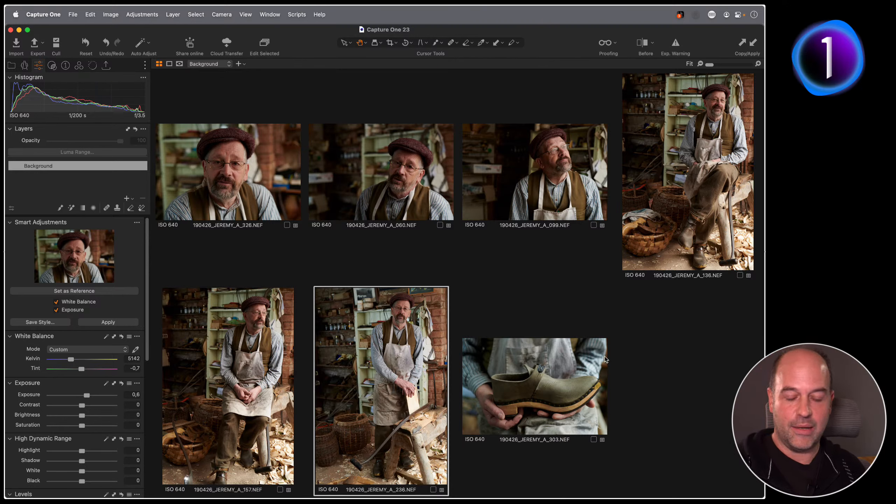
- Return to the thumbnail grid, select only close-up portraits 060 and 099, and view the two side by side
click(223, 194)
key(g)
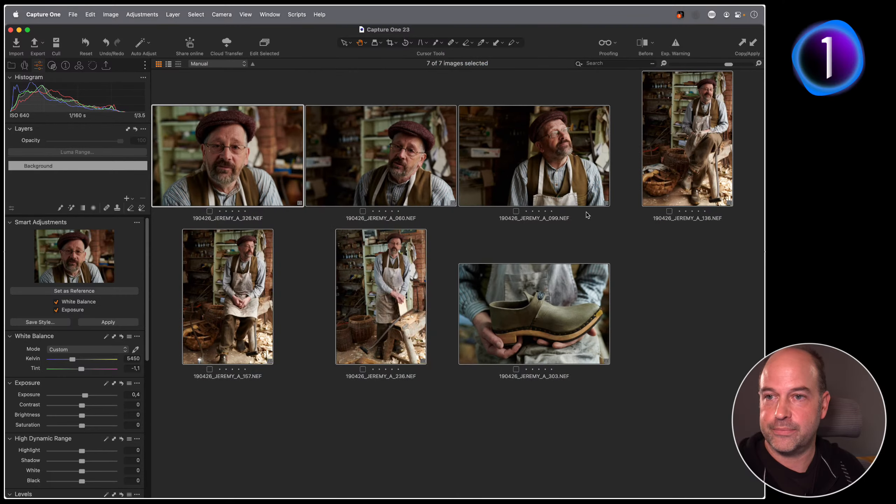
click(667, 304)
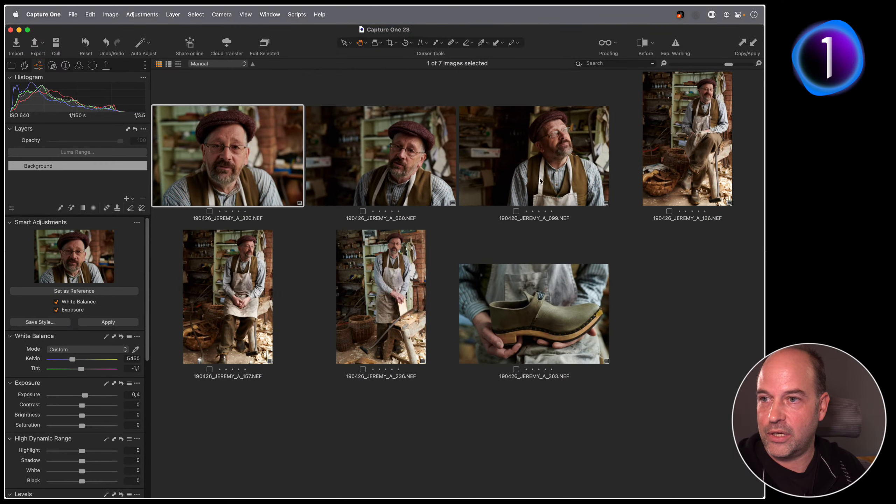
click(425, 171)
super+click(559, 170)
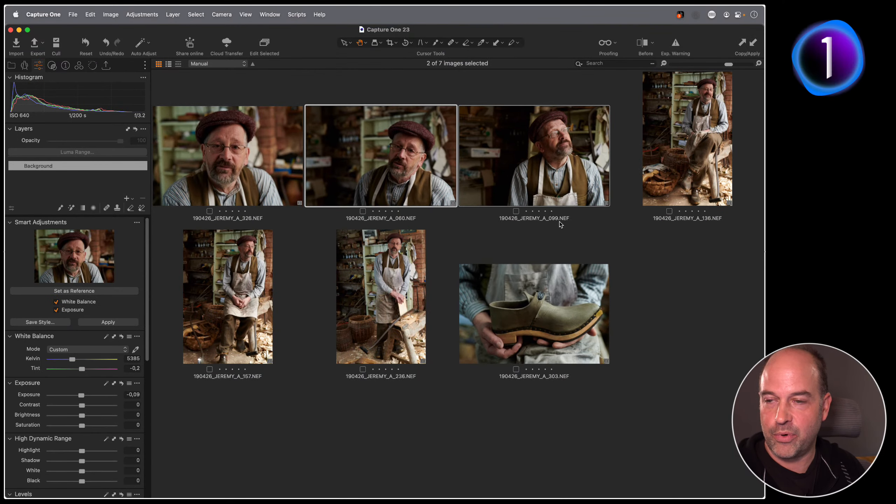
key(g)
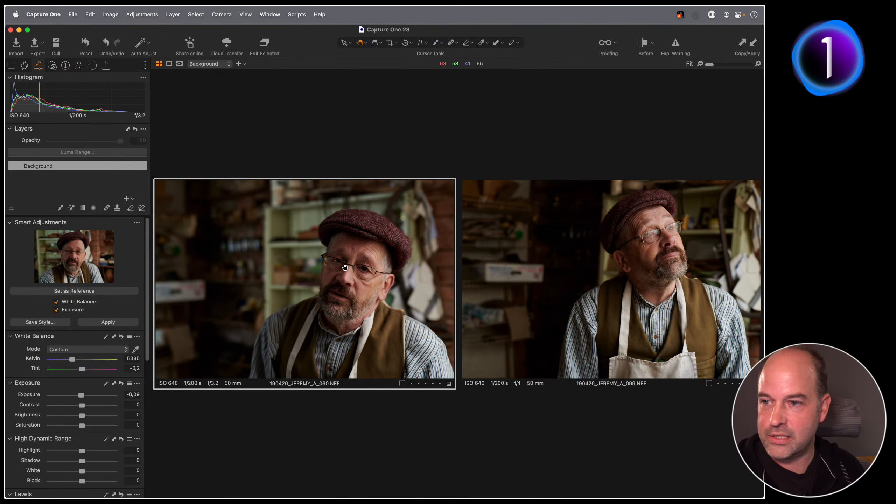
- Set the exposure of close-up portrait 060 to 0.25, then turn Edit Selected back on in the thumbnail grid
key(q)
drag(308, 274, 330, 277)
click(264, 43)
key(g)
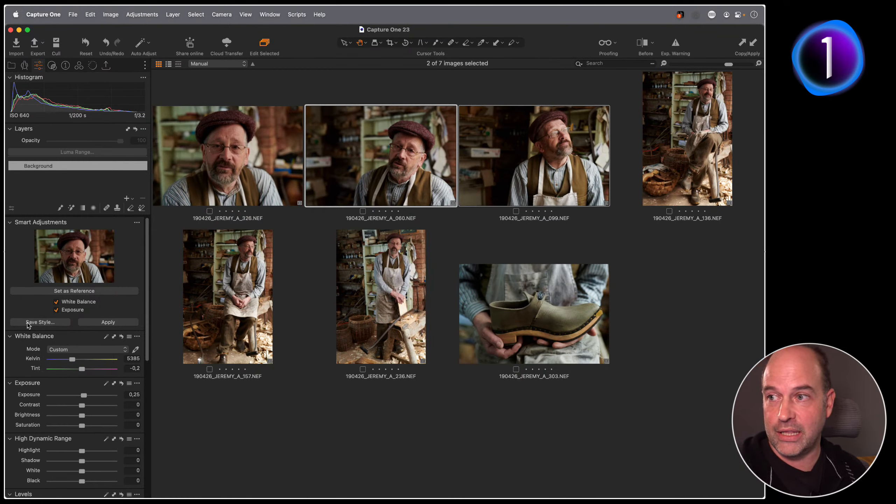
- Browse the Fashion and Thamesmead albums in the library and return to the Fashion album
click(11, 65)
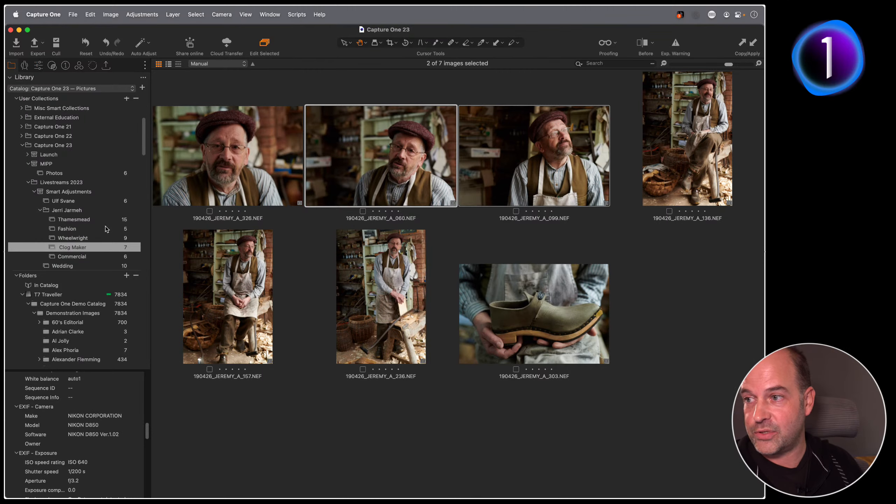
click(73, 231)
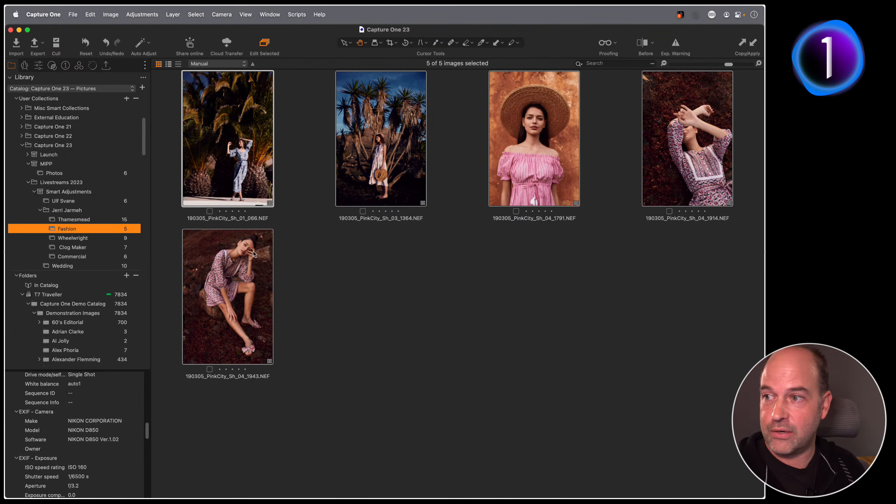
click(86, 219)
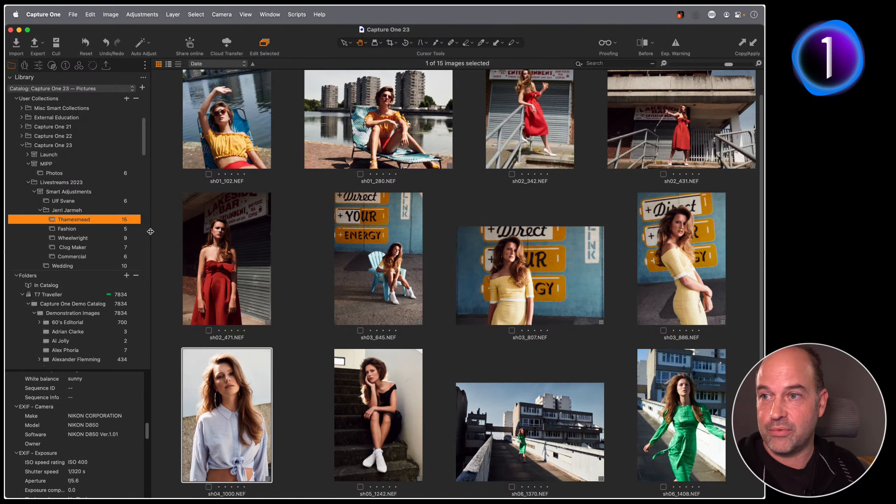
click(87, 230)
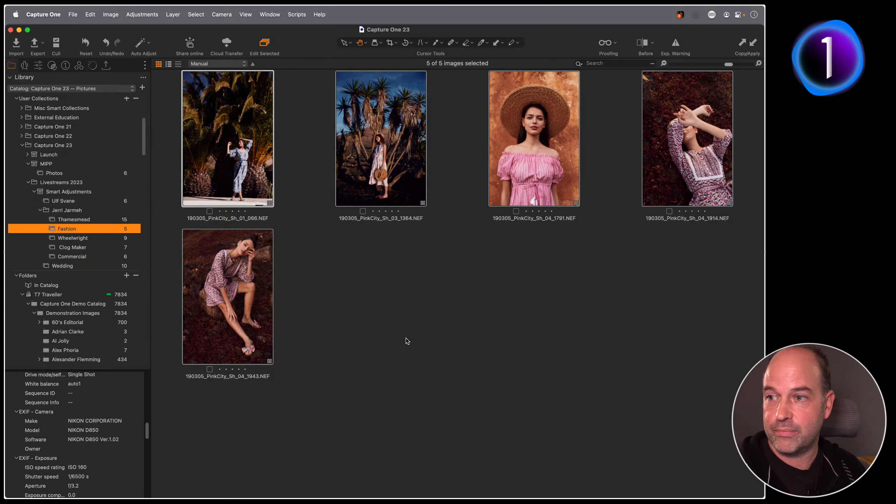
- Show the Smart Adjustments options for the Fashion images and toggle White Balance off and back on
click(38, 65)
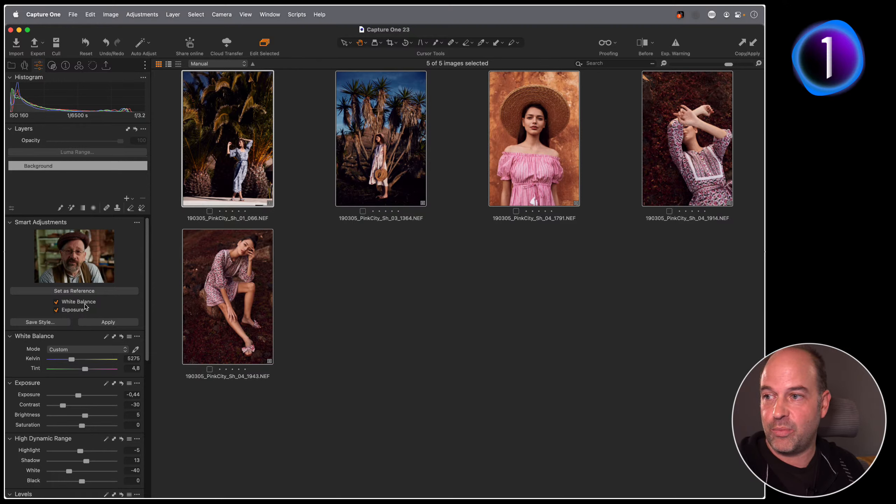
click(56, 302)
click(56, 302)
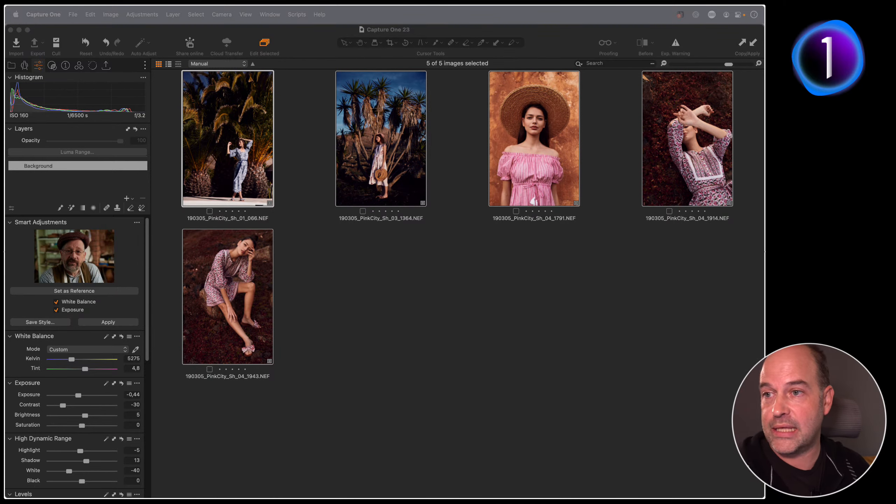
- Clear the Fashion selection, select all images in the Wheelwright album, and go through Fashion to the Thamesmead album
click(334, 278)
click(10, 66)
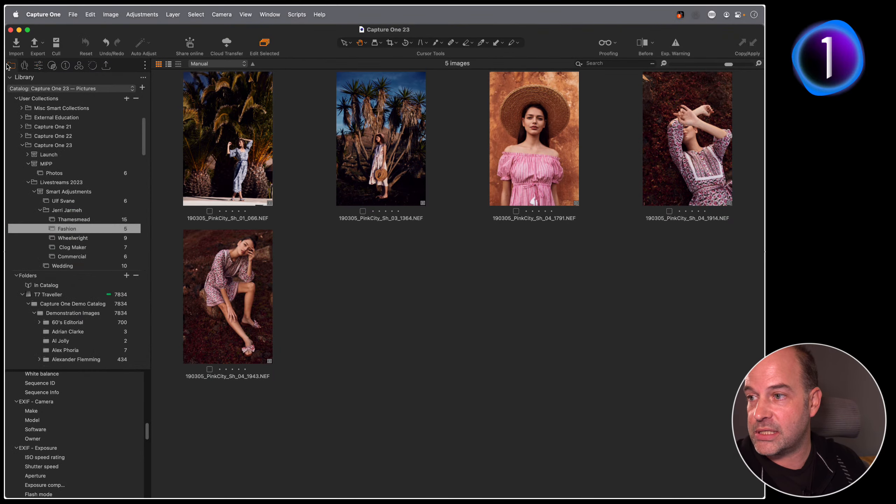
click(87, 239)
key(super+a)
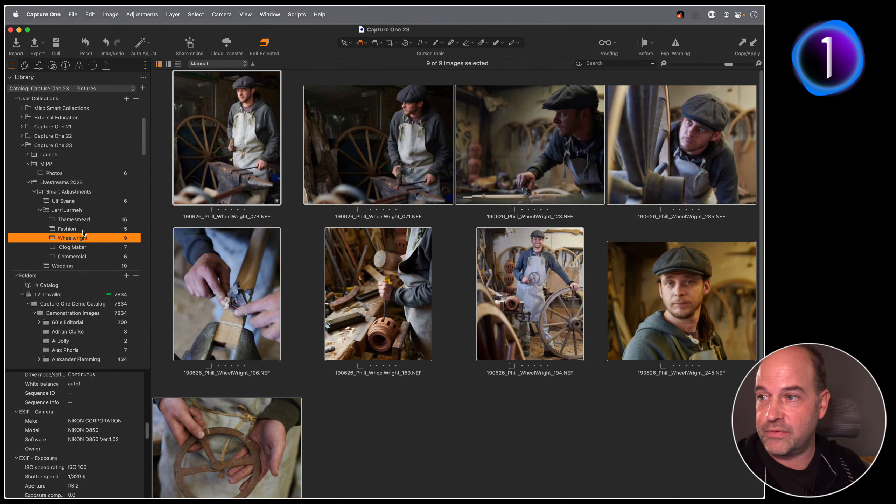
click(80, 228)
click(80, 221)
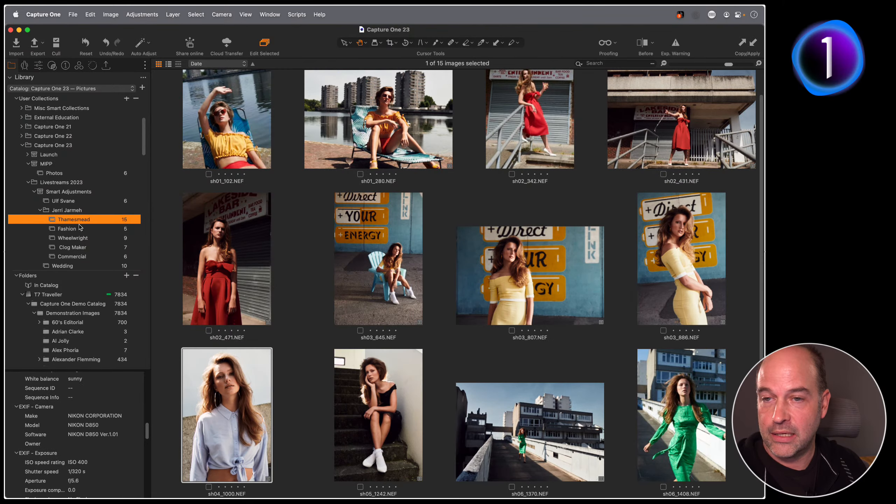